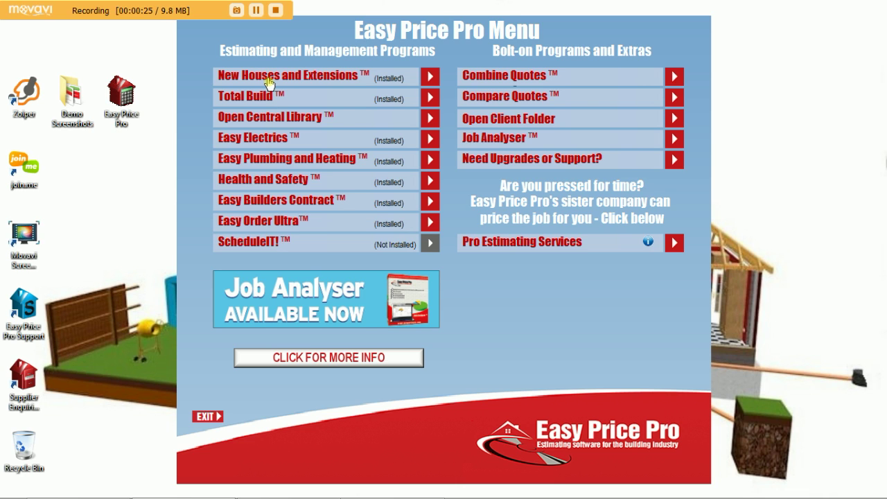
Step: Open the New Houses and Extensions menu and switch to the client's already open NHE PLUS file
{"action": "left_click", "coordinate": [268, 83]}
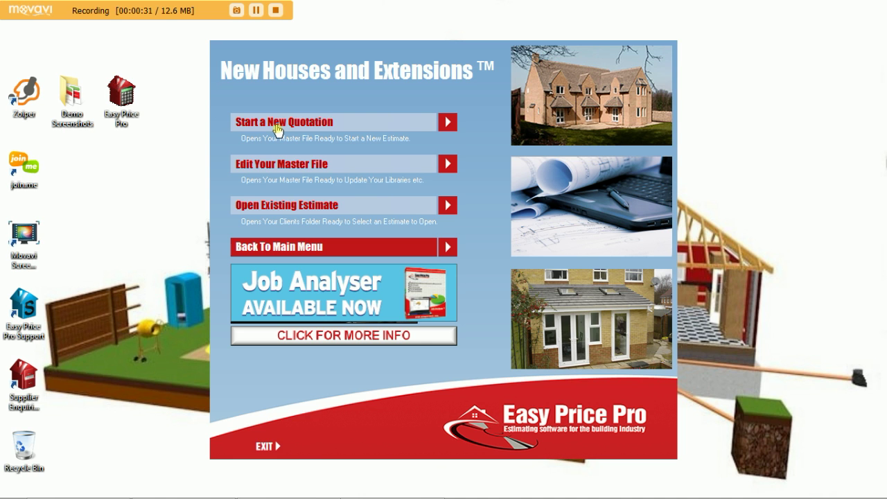
{"action": "mouse_move", "coordinate": [160, 492]}
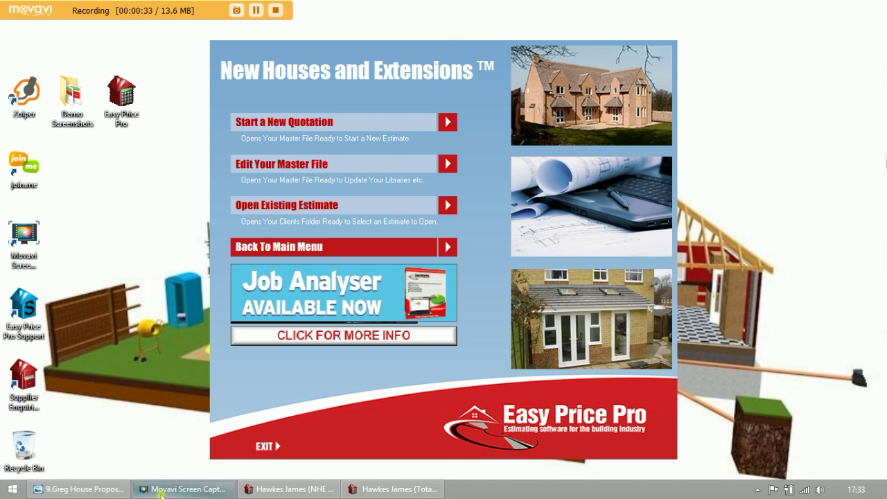
{"action": "left_click", "coordinate": [283, 490]}
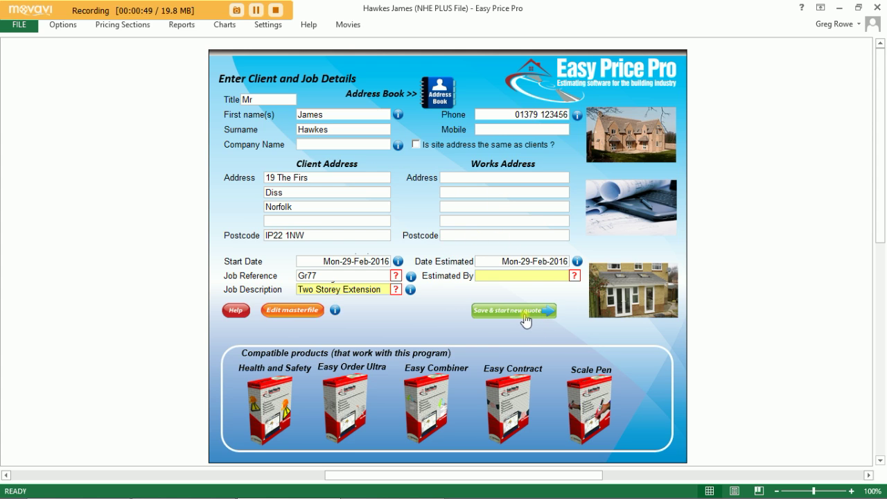
Step: Open the job's Pricing report and collapse the colour-key header of the pricing sheet
{"action": "left_click", "coordinate": [182, 25]}
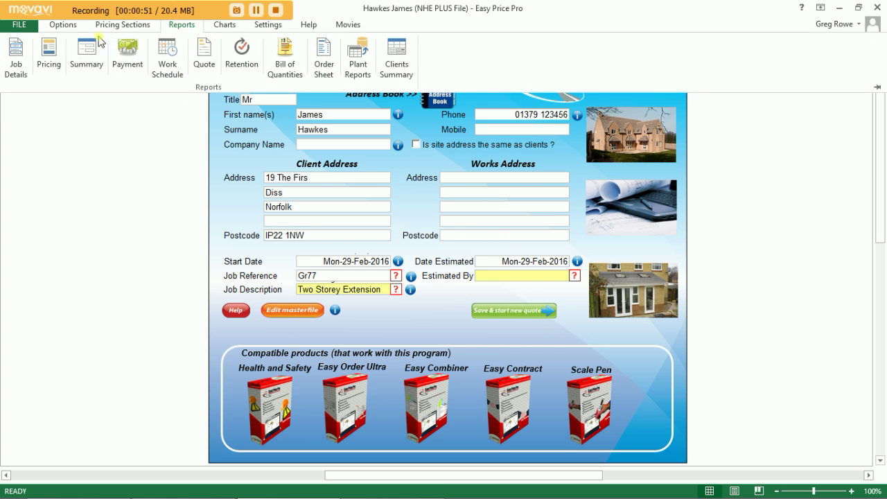
{"action": "left_click", "coordinate": [48, 55]}
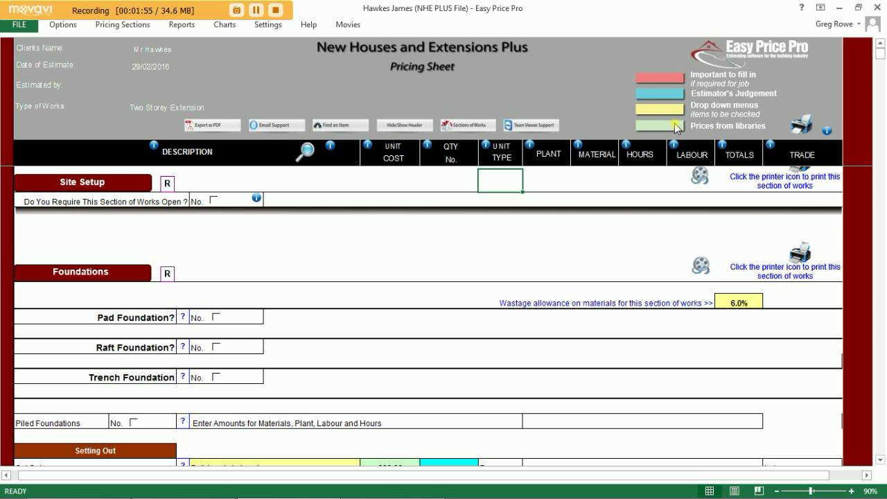
{"action": "left_click", "coordinate": [419, 126]}
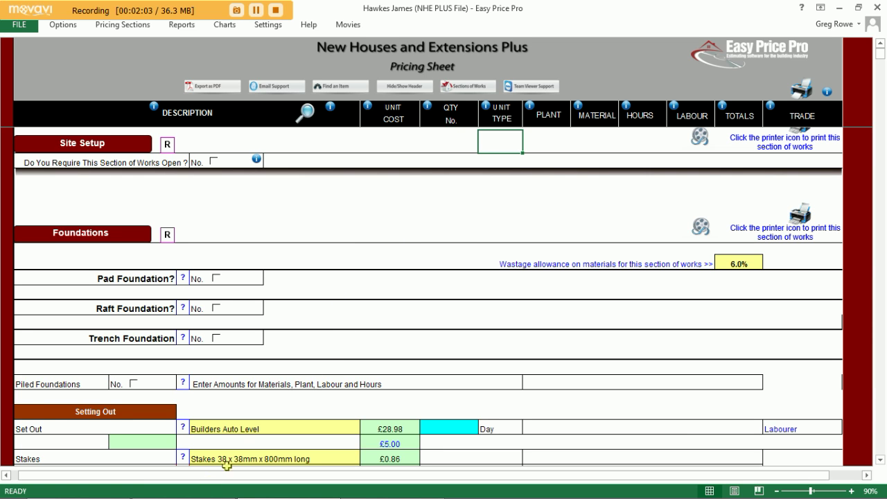
Step: Switch to Windows Photo Viewer to examine the proposed extension picture, and return to the pricing sheet
{"action": "mouse_move", "coordinate": [147, 496]}
{"action": "left_click", "coordinate": [110, 492]}
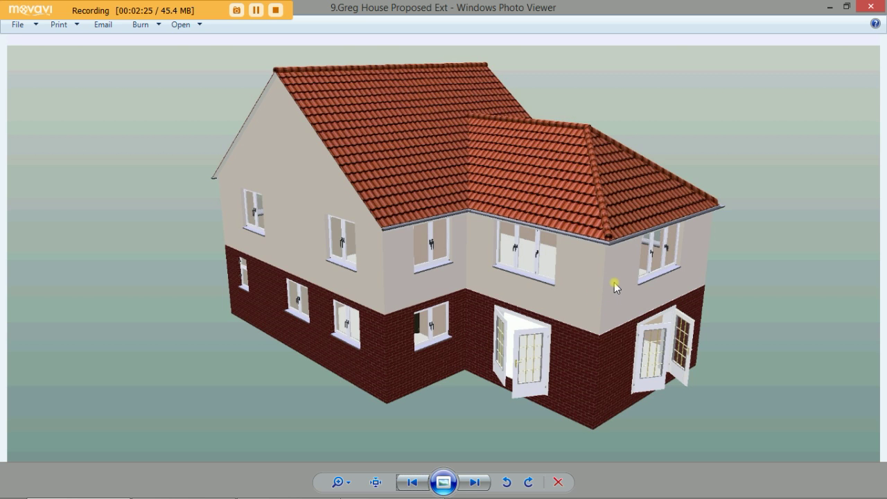
{"action": "left_click", "coordinate": [829, 7]}
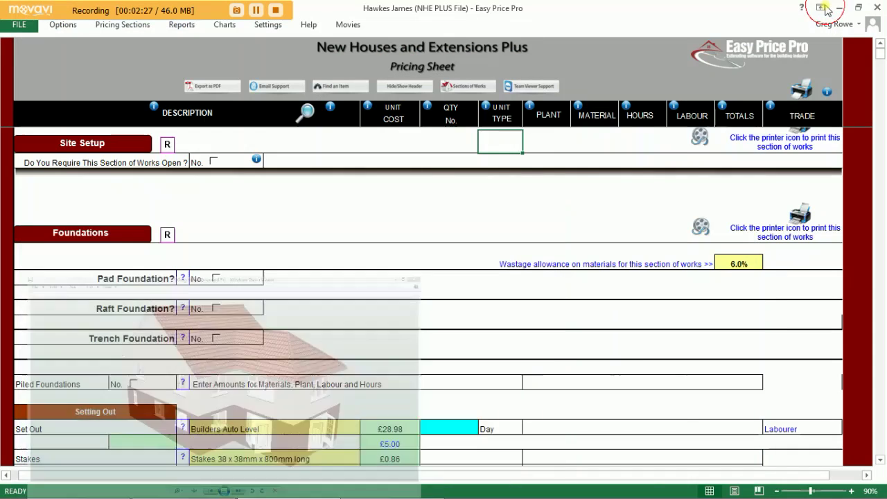
Step: Open the Site Setup section of works and look through its clearance, disposal and setup items
{"action": "left_click", "coordinate": [214, 162]}
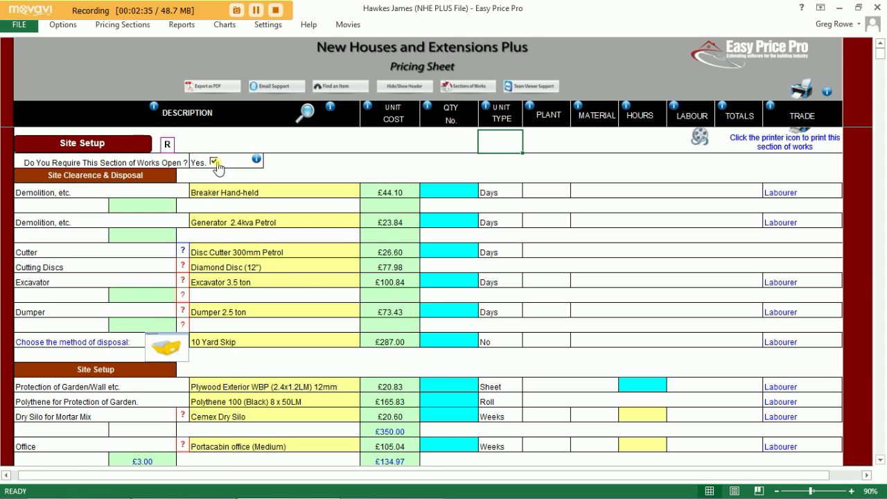
{"action": "scroll", "coordinate": [396, 313], "scroll_direction": "down", "scroll_amount": 1}
{"action": "scroll", "coordinate": [395, 313], "scroll_direction": "down", "scroll_amount": 2}
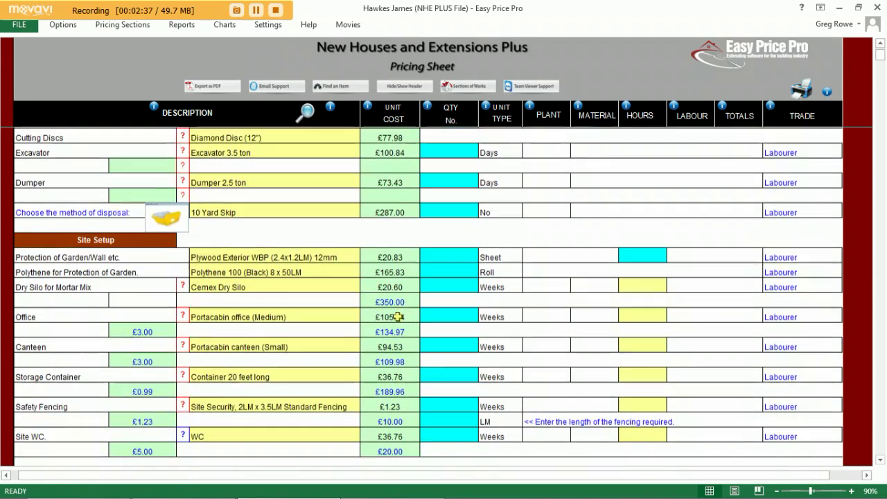
{"action": "scroll", "coordinate": [397, 315], "scroll_direction": "up", "scroll_amount": 2}
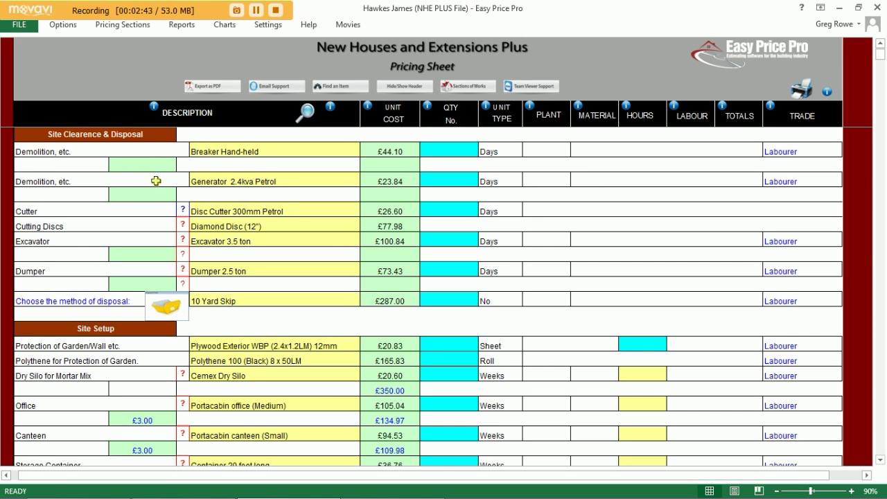
Step: Enter 12 weeks of safety fencing with a fence length of 25 LM in the Site Setup section
{"action": "scroll", "coordinate": [391, 355], "scroll_direction": "down", "scroll_amount": 2}
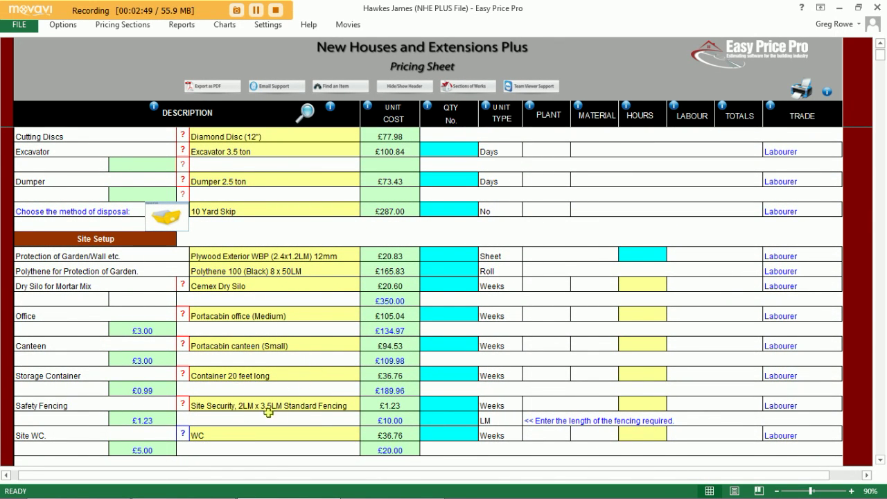
{"action": "left_click", "coordinate": [465, 404]}
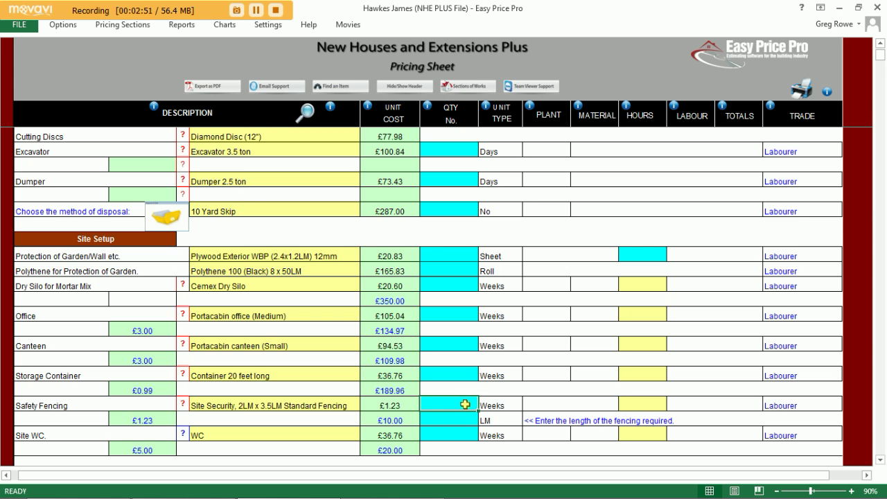
{"action": "type", "text": "12"}
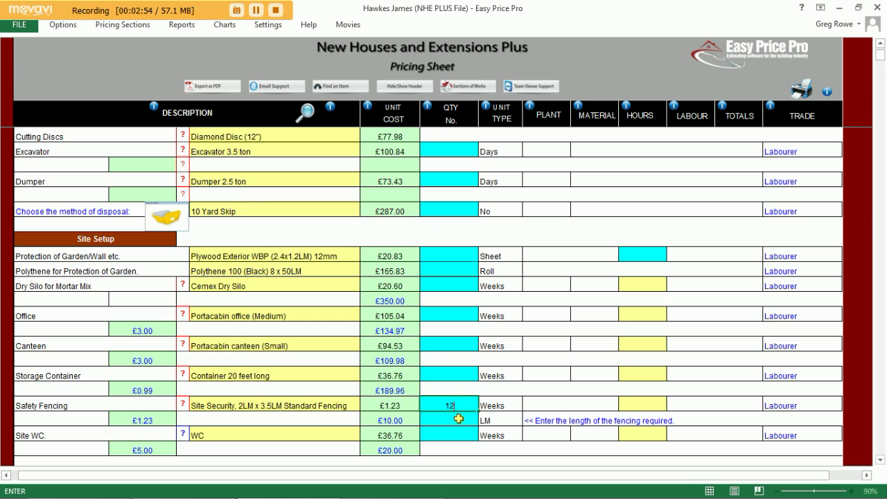
{"action": "key", "text": "Return"}
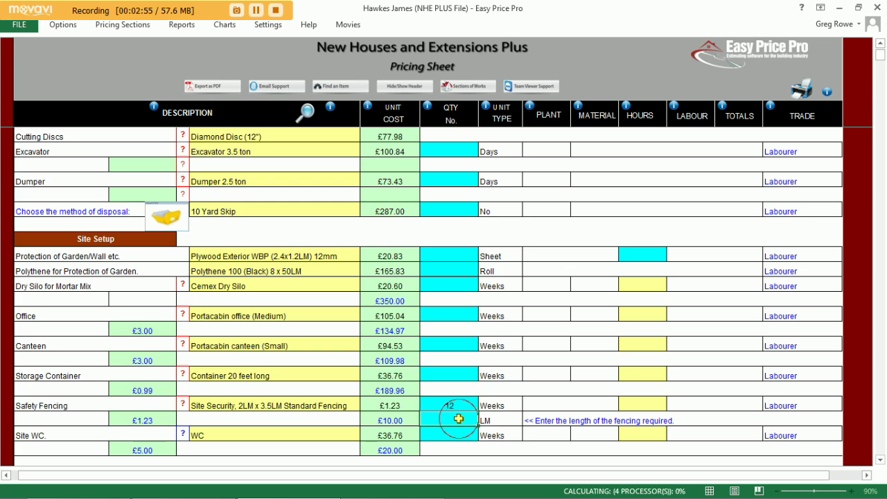
{"action": "type", "text": "25"}
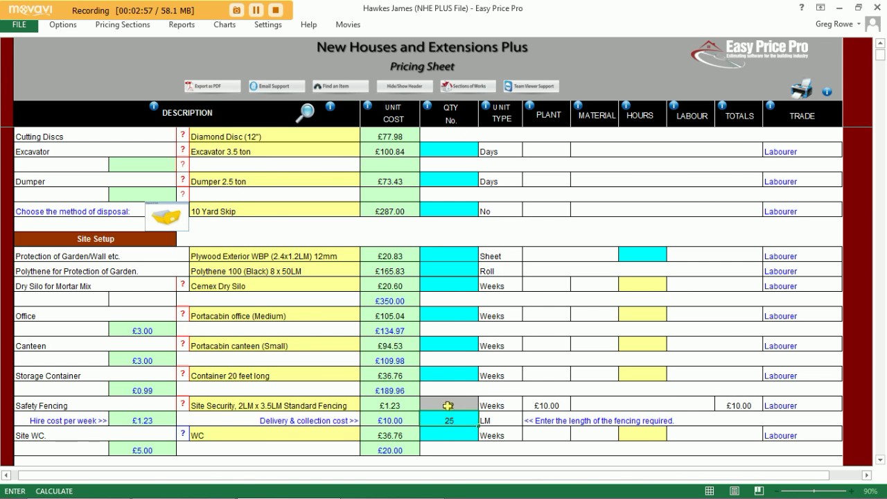
{"action": "left_click", "coordinate": [453, 386]}
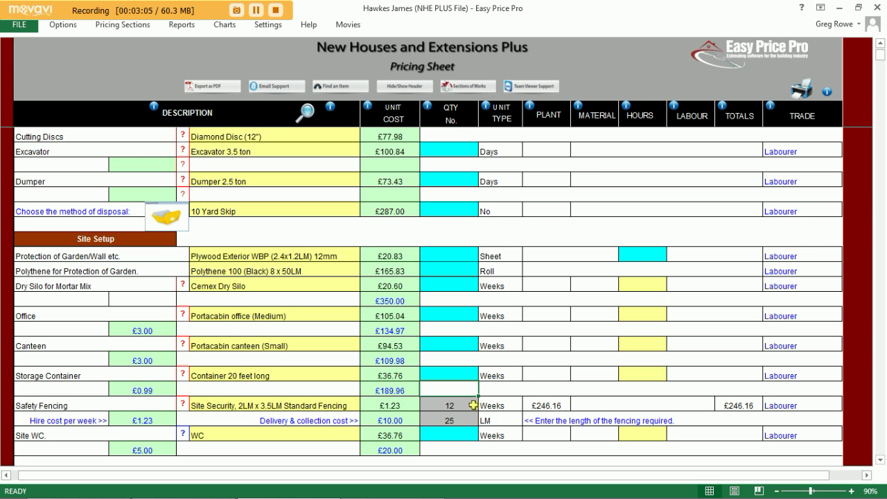
Step: View the reference illustrations of the foundation types for the Foundations section and close them
{"action": "scroll", "coordinate": [478, 423], "scroll_direction": "down", "scroll_amount": 5}
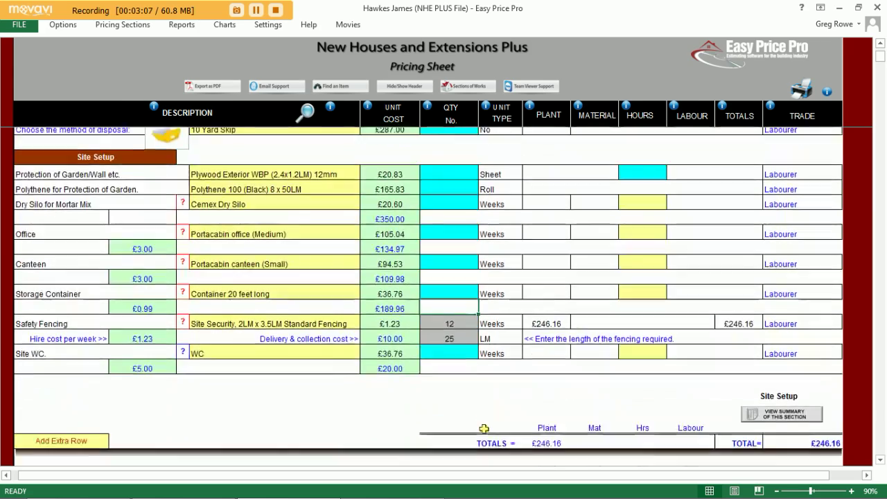
{"action": "scroll", "coordinate": [484, 429], "scroll_direction": "down", "scroll_amount": 5}
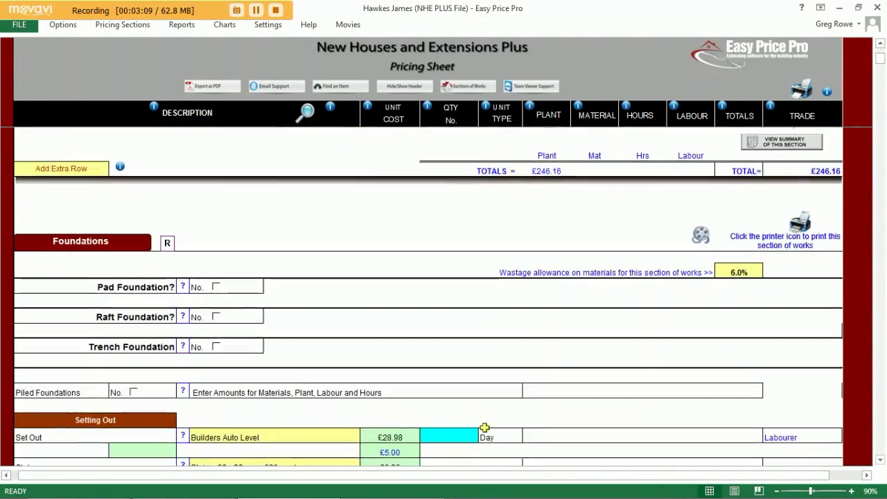
{"action": "left_click", "coordinate": [166, 194]}
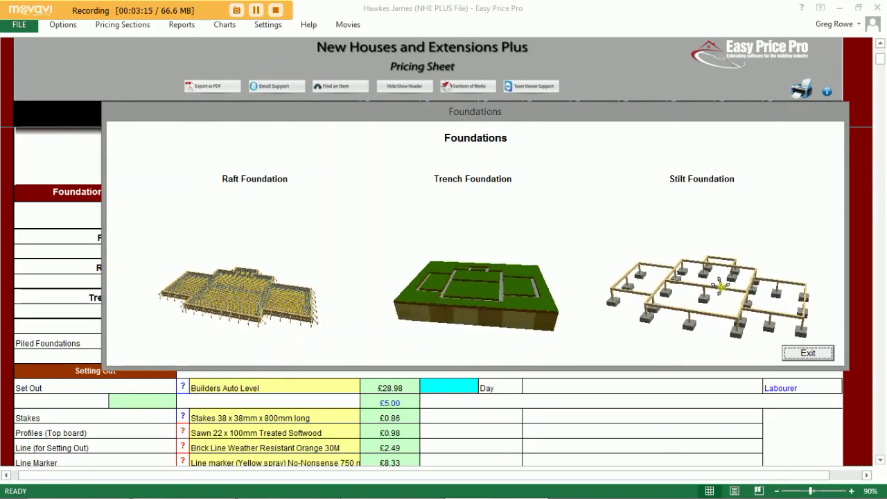
{"action": "left_click", "coordinate": [803, 352]}
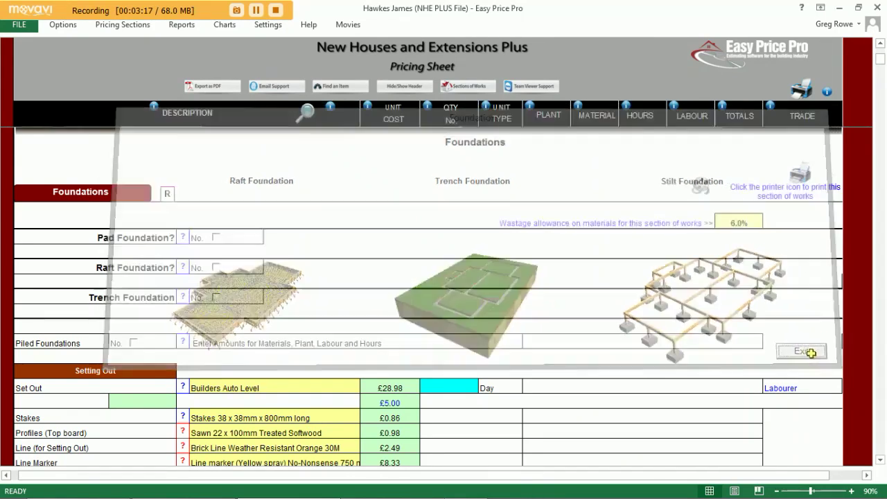
Step: Enable the trench foundation and enter 2 external corners onto the pricing sheet through the foundation corners form
{"action": "left_click", "coordinate": [217, 297]}
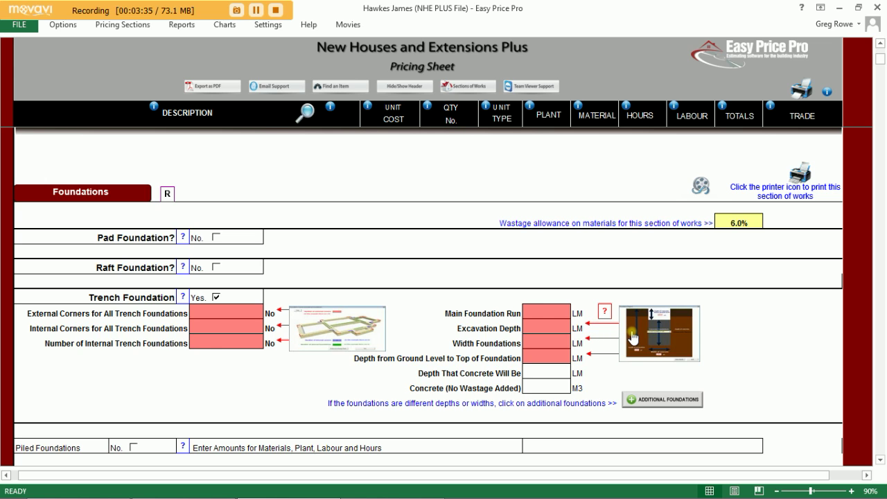
{"action": "left_click", "coordinate": [359, 345]}
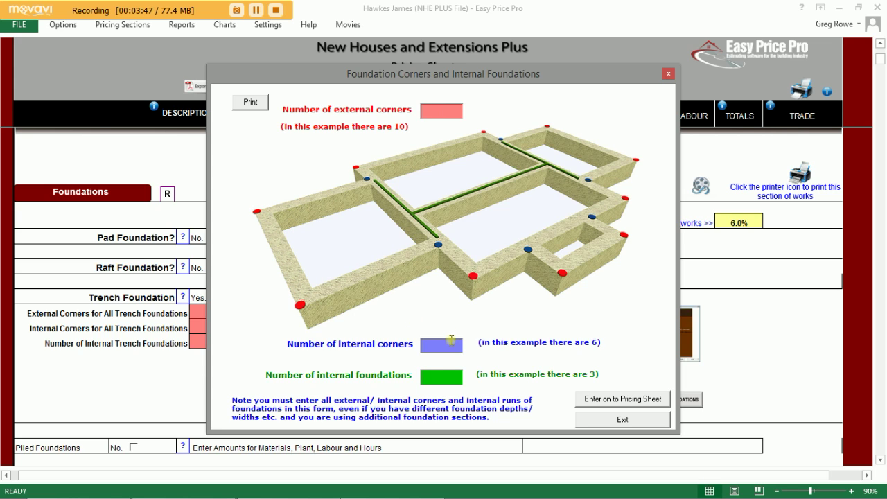
{"action": "left_click", "coordinate": [437, 376]}
{"action": "left_click", "coordinate": [437, 111]}
{"action": "left_click", "coordinate": [634, 400]}
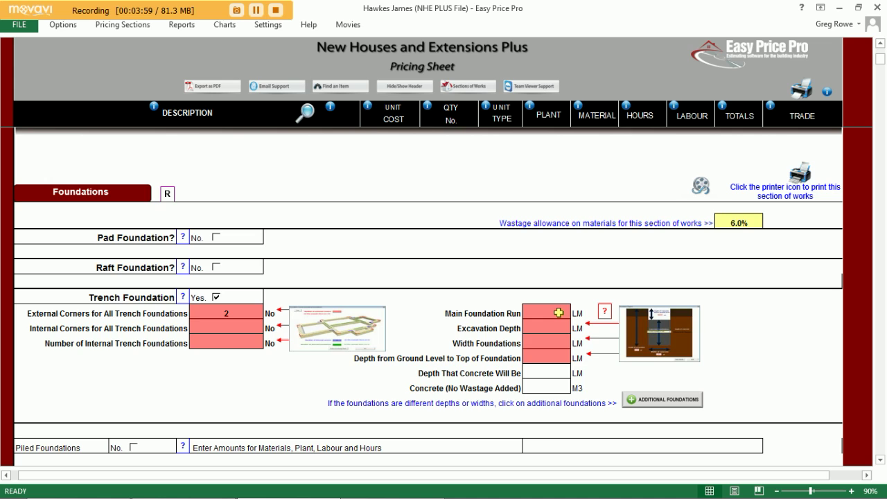
Step: Set the main foundation run to 15 LM, excavation depth 1.2, foundation width 0.6 and depth from ground level to top of foundation 0.3
{"action": "left_click", "coordinate": [561, 314]}
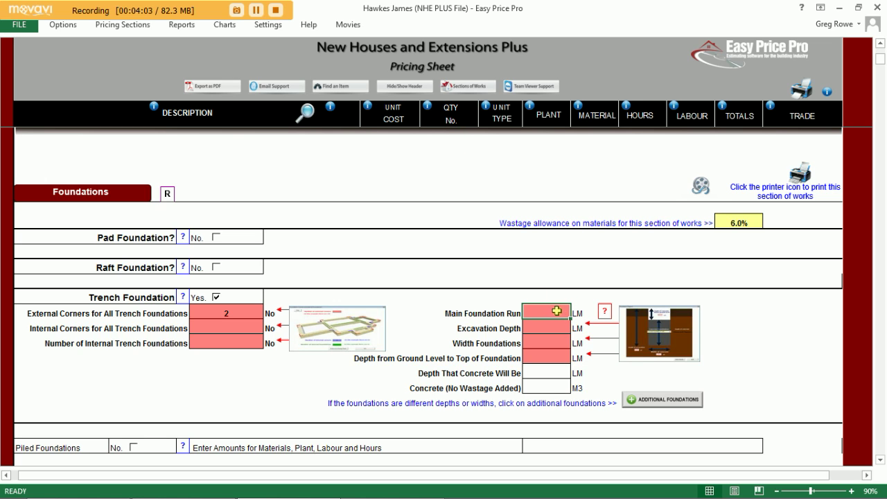
{"action": "type", "text": "15"}
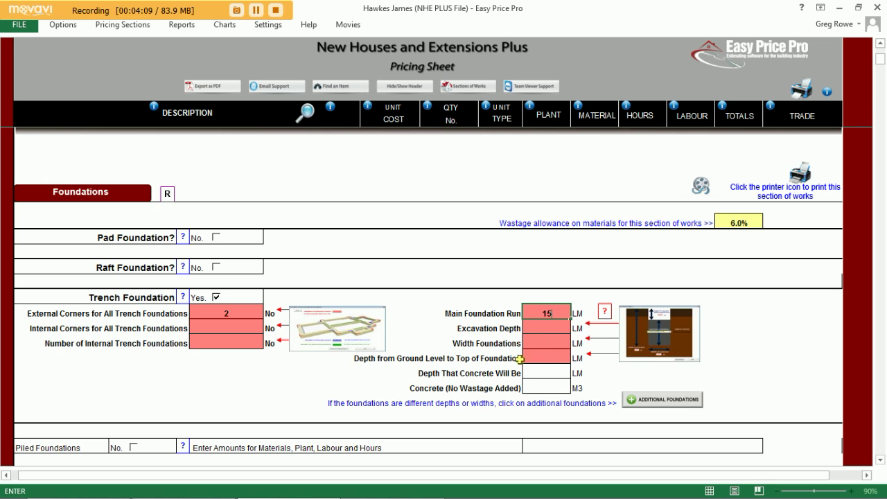
{"action": "left_click", "coordinate": [646, 336]}
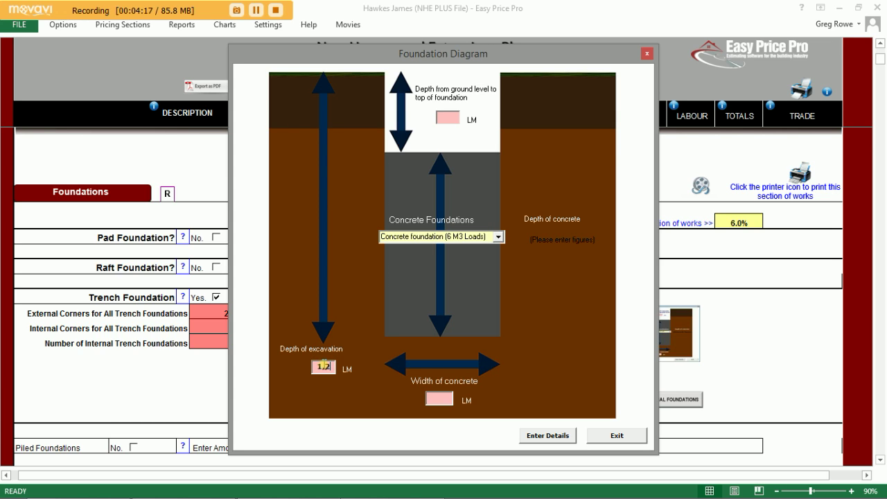
{"action": "left_click", "coordinate": [447, 117]}
{"action": "left_click", "coordinate": [444, 399]}
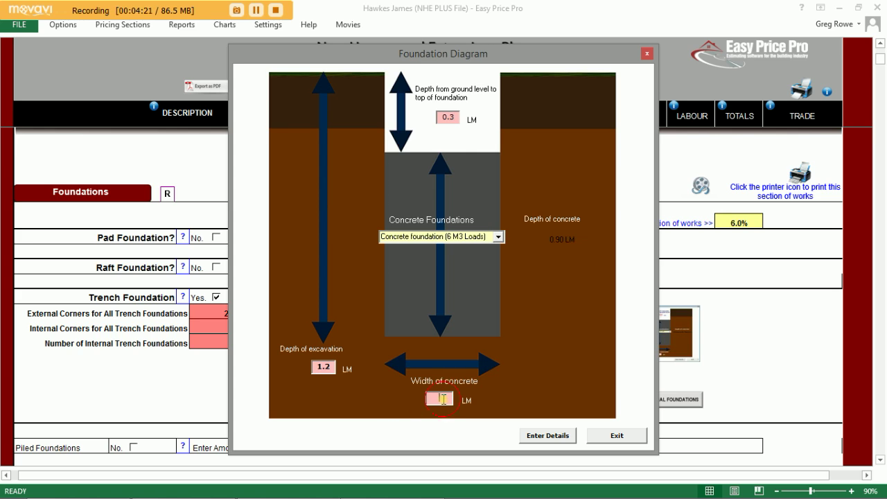
{"action": "left_click", "coordinate": [541, 438]}
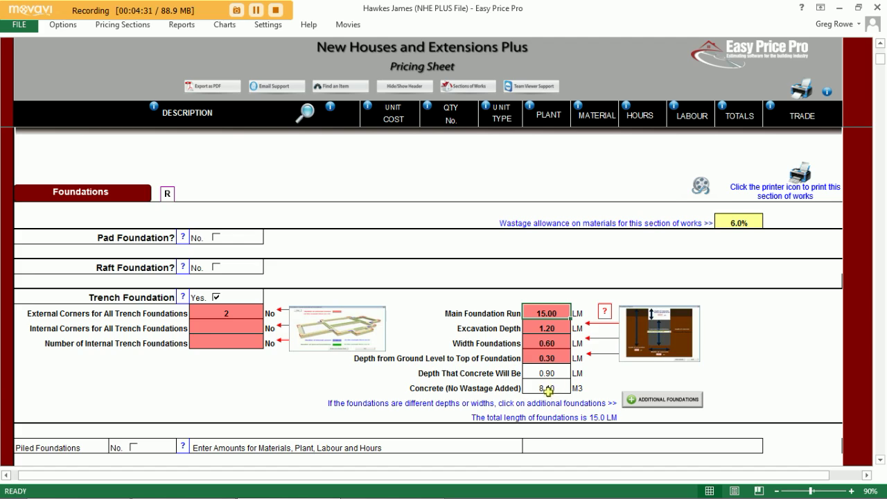
Step: Change the excavator under Excavation & Disposal of Soils to Excavator 1.5 ton and enter a quantity of 1 day
{"action": "scroll", "coordinate": [552, 400], "scroll_direction": "down", "scroll_amount": 6}
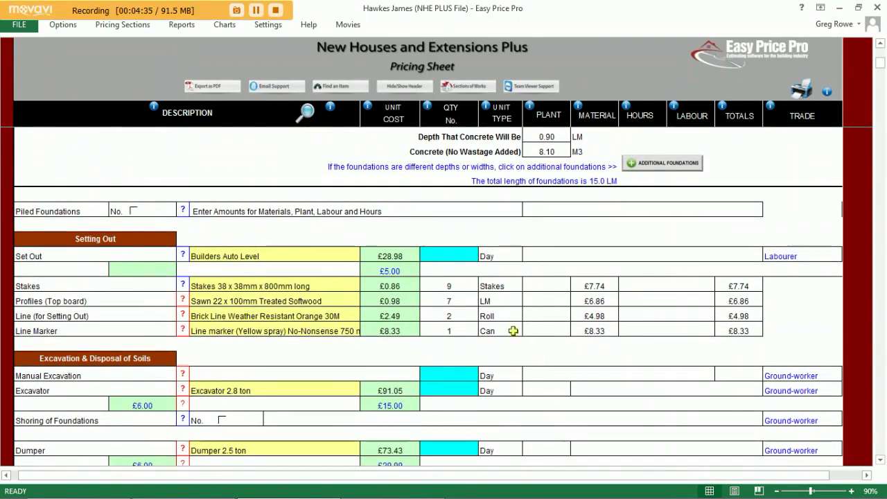
{"action": "scroll", "coordinate": [496, 358], "scroll_direction": "down", "scroll_amount": 2}
{"action": "scroll", "coordinate": [498, 357], "scroll_direction": "down", "scroll_amount": 1}
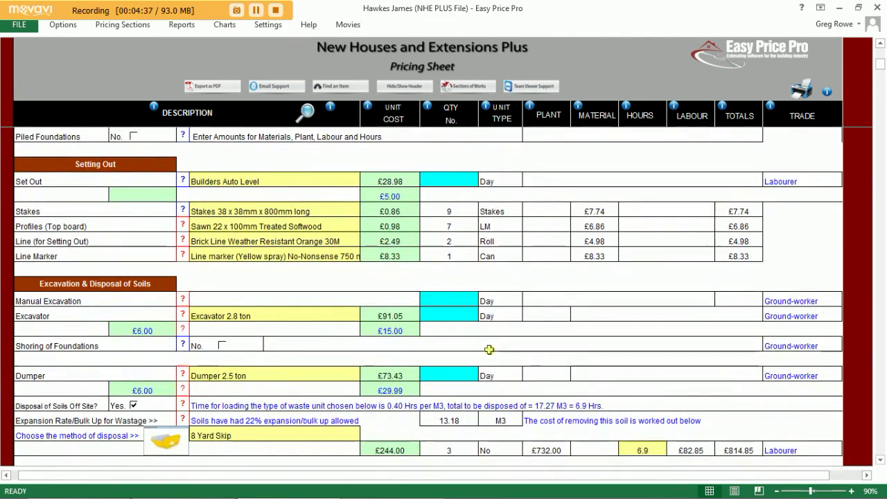
{"action": "left_click", "coordinate": [335, 315]}
{"action": "left_click", "coordinate": [366, 315]}
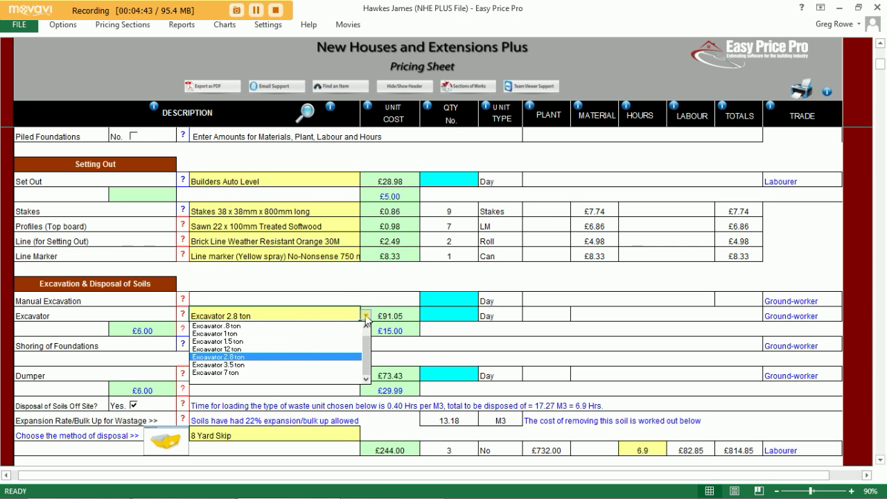
{"action": "left_click", "coordinate": [331, 341]}
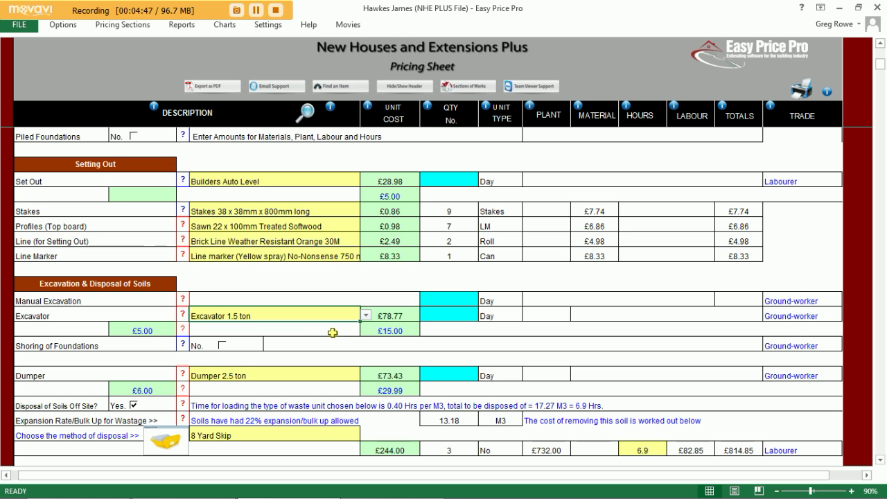
{"action": "left_click", "coordinate": [442, 317]}
{"action": "type", "text": "1"}
{"action": "left_click", "coordinate": [463, 284]}
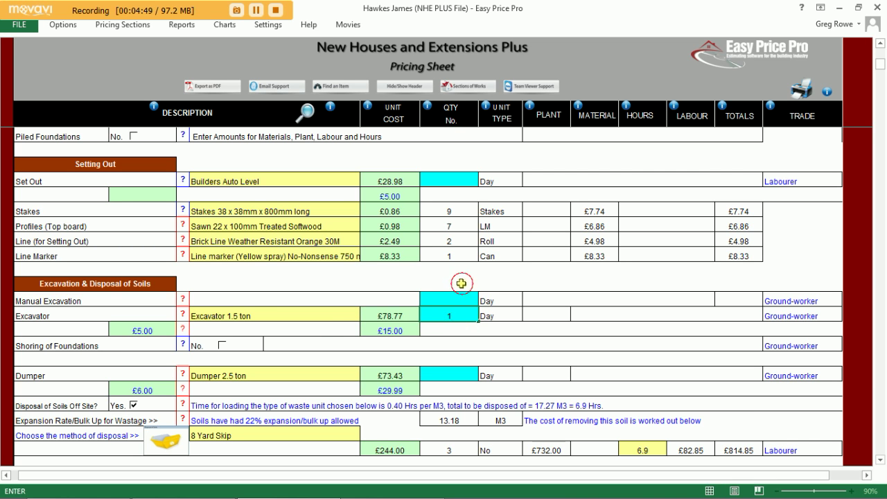
{"action": "scroll", "coordinate": [450, 347], "scroll_direction": "down", "scroll_amount": 2}
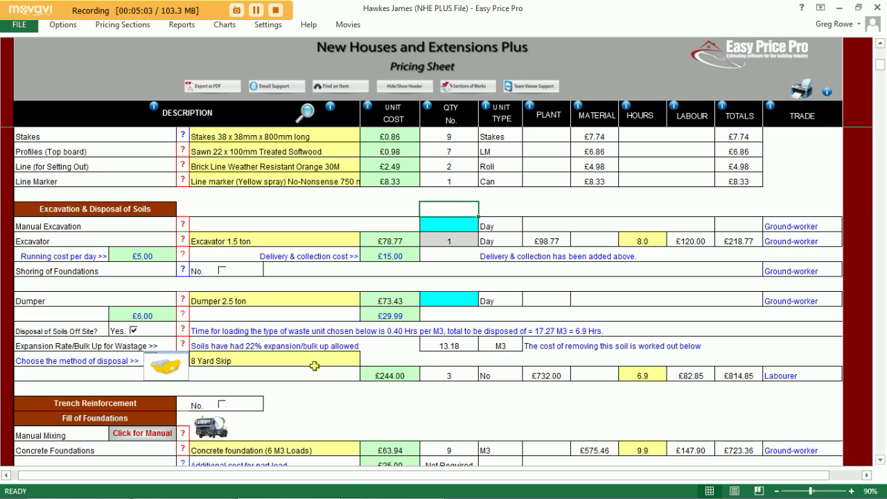
Step: View the soil expansion calculation and the waste disposal types for Excavation & Disposal of Soils, closing both forms without changes
{"action": "left_click", "coordinate": [183, 344]}
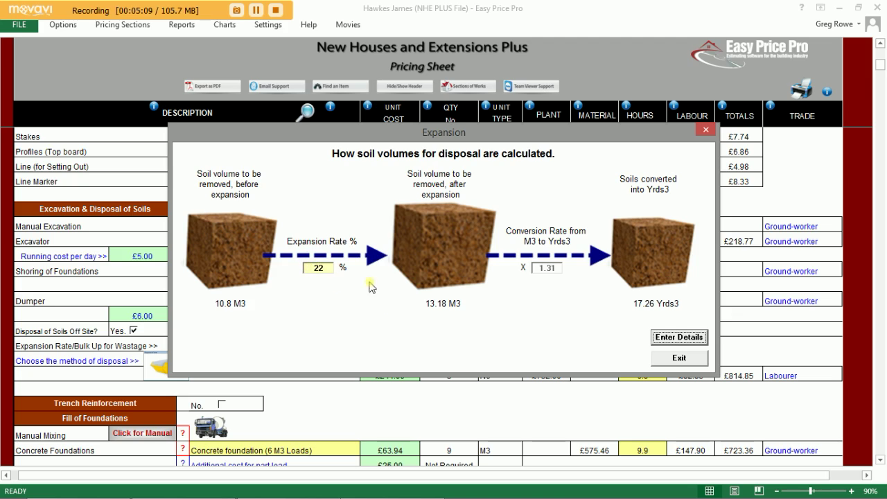
{"action": "left_click", "coordinate": [691, 363]}
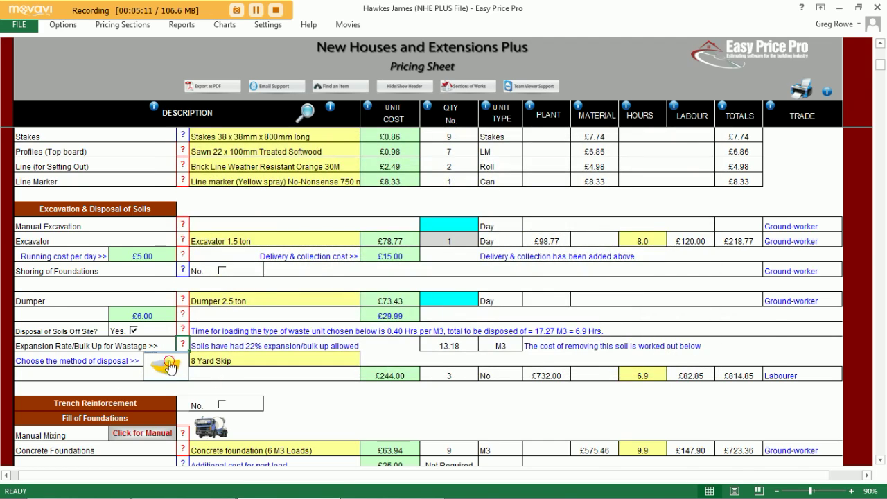
{"action": "left_click", "coordinate": [170, 367]}
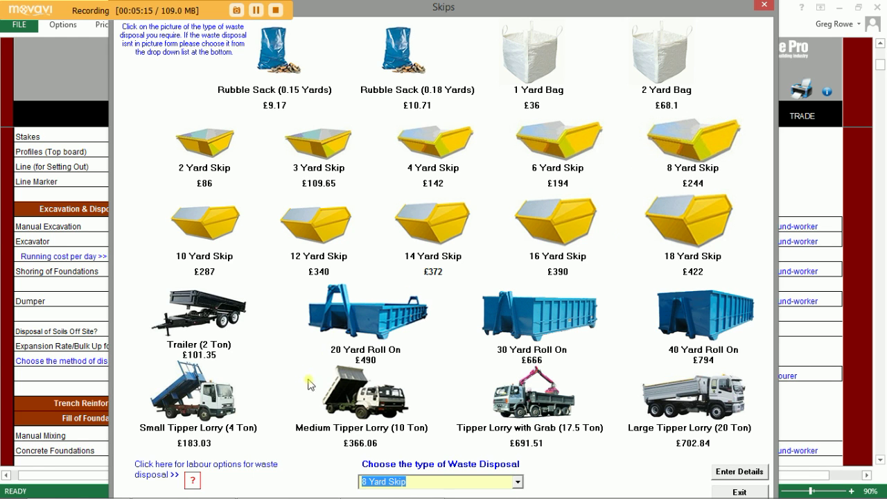
{"action": "left_click", "coordinate": [739, 492]}
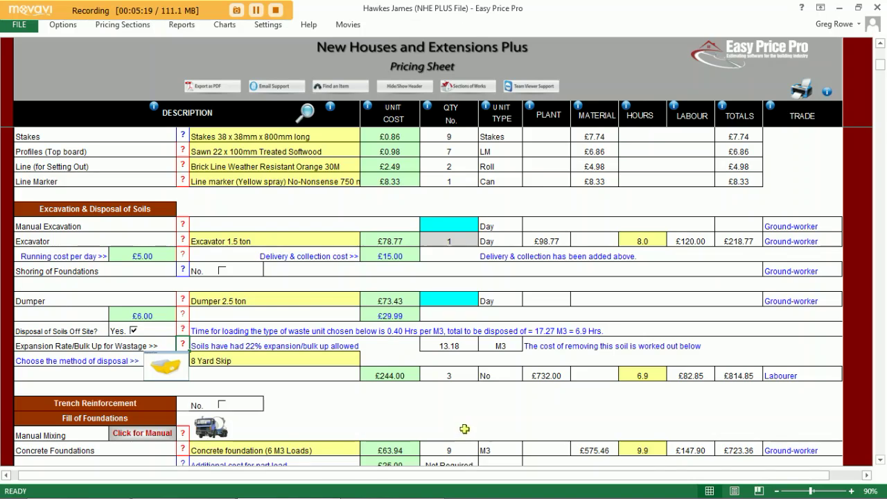
Step: Set the depth of top soil to be removed to 0.3 LM in the Ground Floor section through its illustrated form
{"action": "scroll", "coordinate": [458, 420], "scroll_direction": "down", "scroll_amount": 1}
{"action": "scroll", "coordinate": [457, 419], "scroll_direction": "down", "scroll_amount": 2}
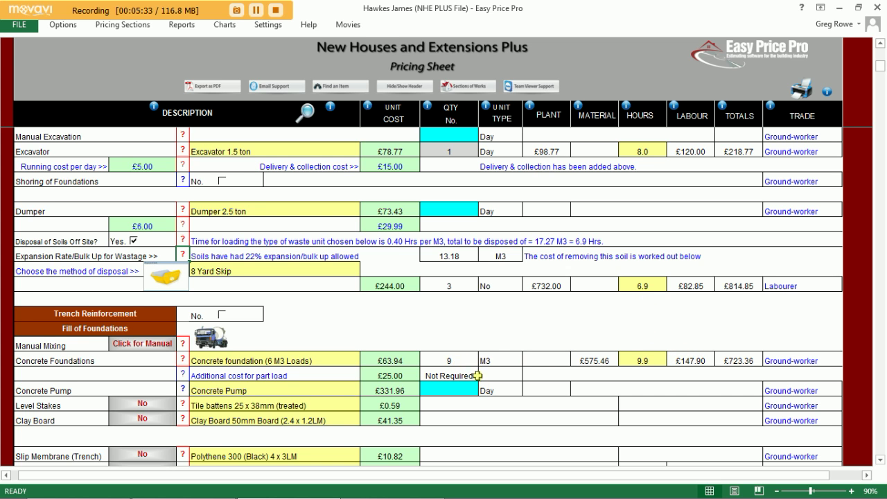
{"action": "scroll", "coordinate": [503, 402], "scroll_direction": "down", "scroll_amount": 3}
{"action": "scroll", "coordinate": [503, 404], "scroll_direction": "down", "scroll_amount": 5}
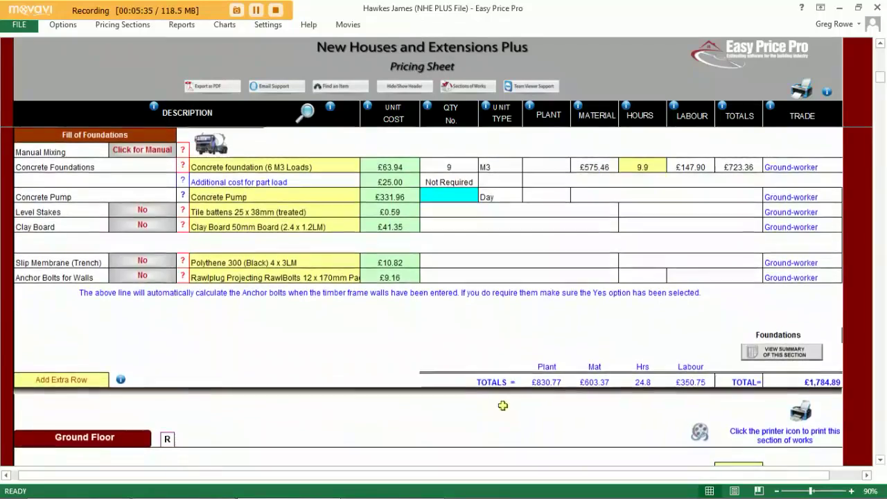
{"action": "scroll", "coordinate": [392, 220], "scroll_direction": "down", "scroll_amount": 1}
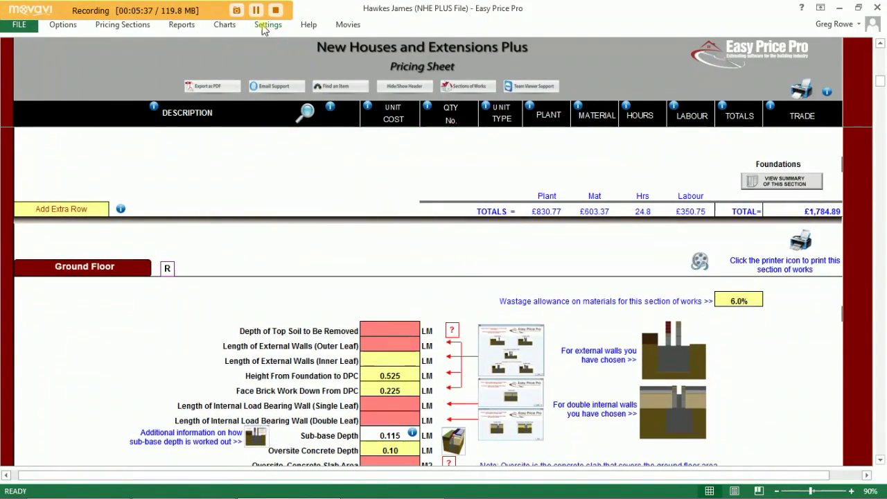
{"action": "left_click", "coordinate": [267, 192]}
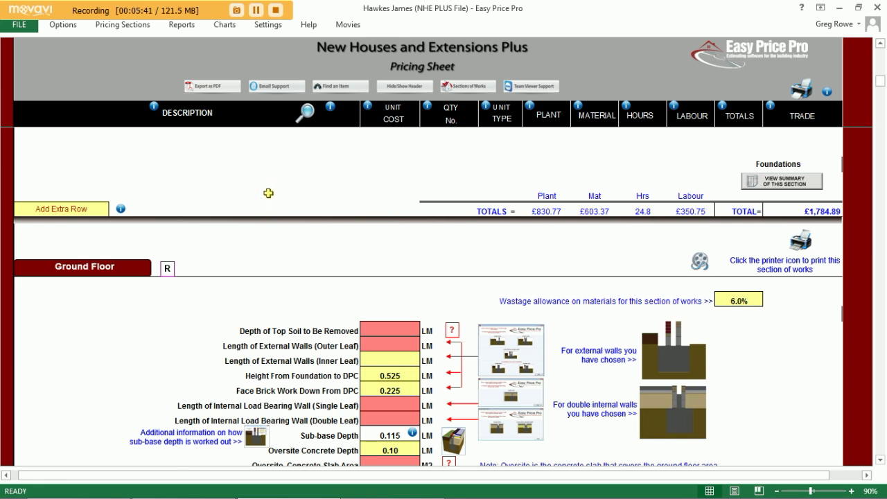
{"action": "scroll", "coordinate": [269, 196], "scroll_direction": "down", "scroll_amount": 3}
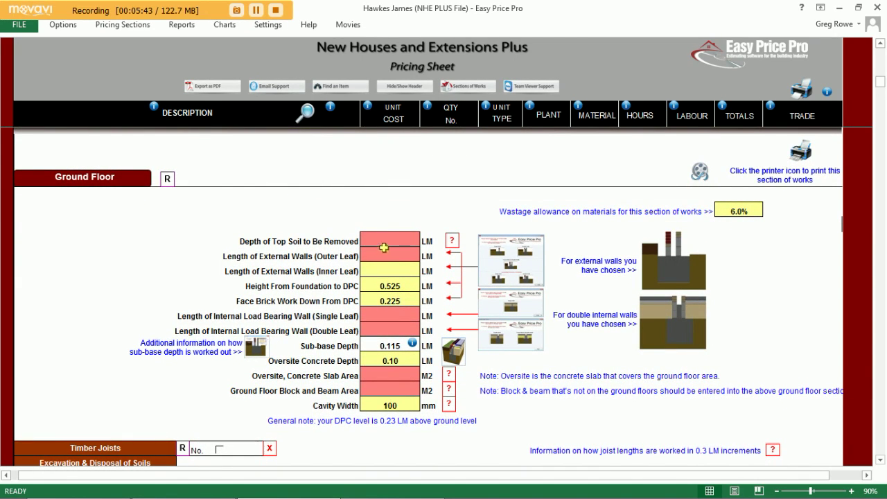
{"action": "left_click", "coordinate": [451, 239]}
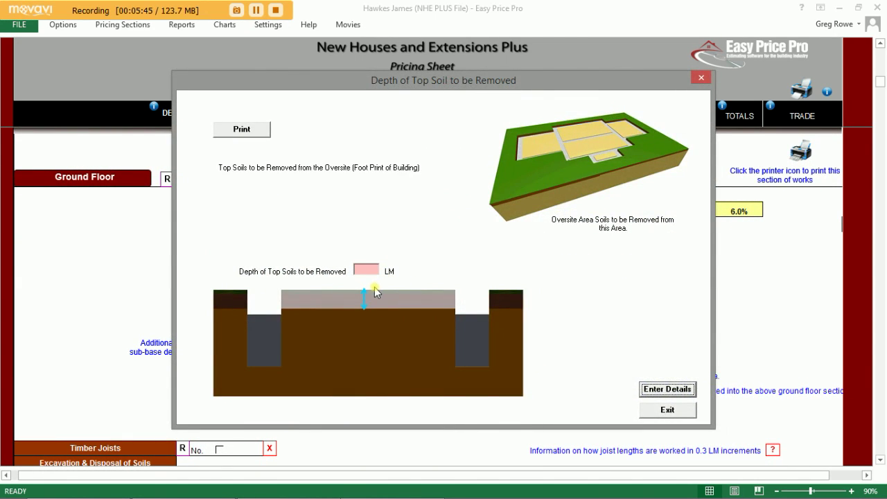
{"action": "left_click", "coordinate": [367, 269]}
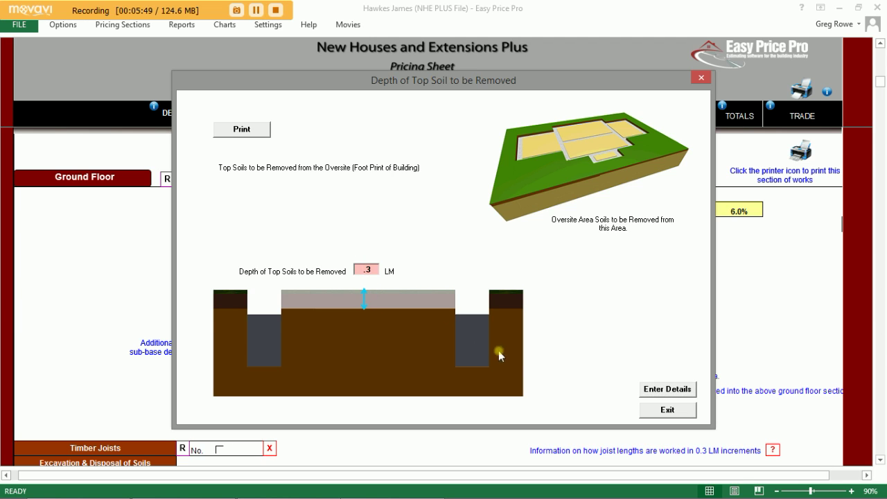
{"action": "left_click", "coordinate": [667, 390]}
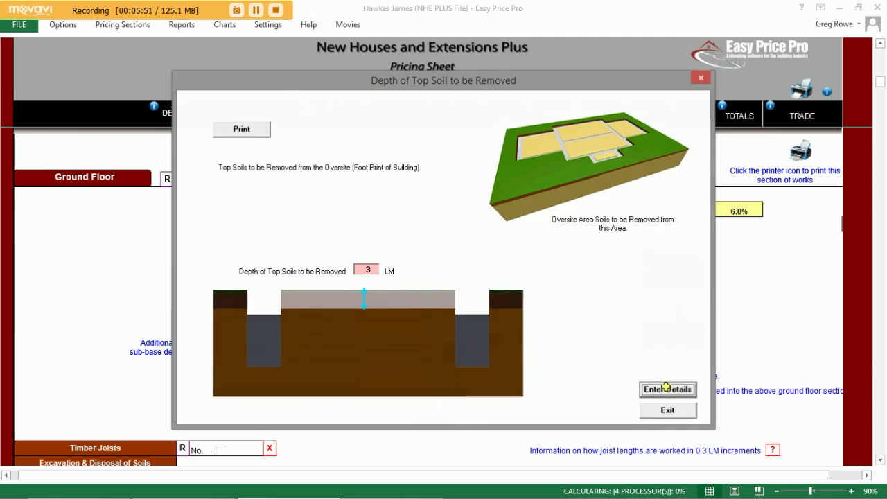
Step: Set the outer leaf length of the external walls to 15 LM and view the wall construction types
{"action": "left_click", "coordinate": [399, 257]}
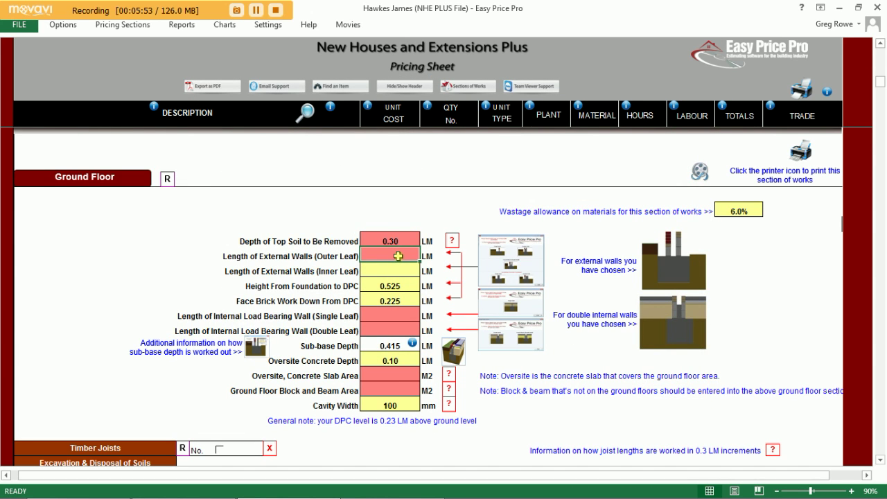
{"action": "type", "text": "15"}
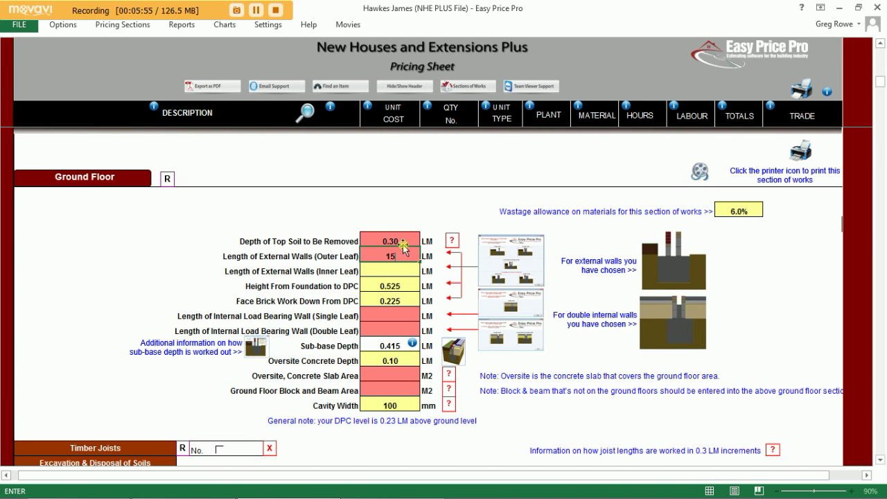
{"action": "left_click", "coordinate": [404, 221]}
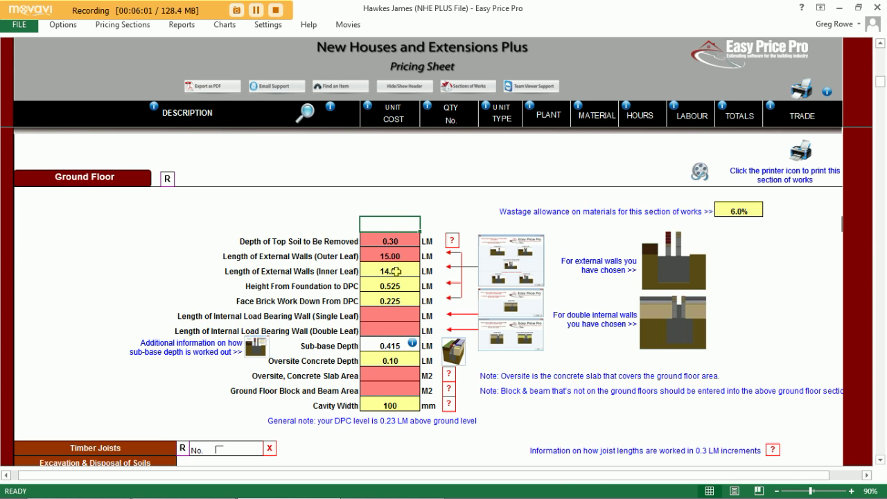
{"action": "left_click", "coordinate": [520, 276]}
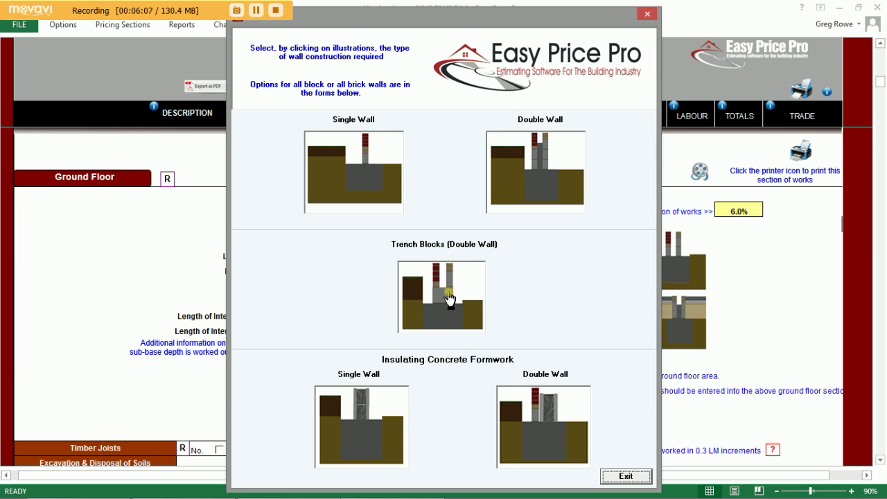
{"action": "left_click", "coordinate": [625, 476]}
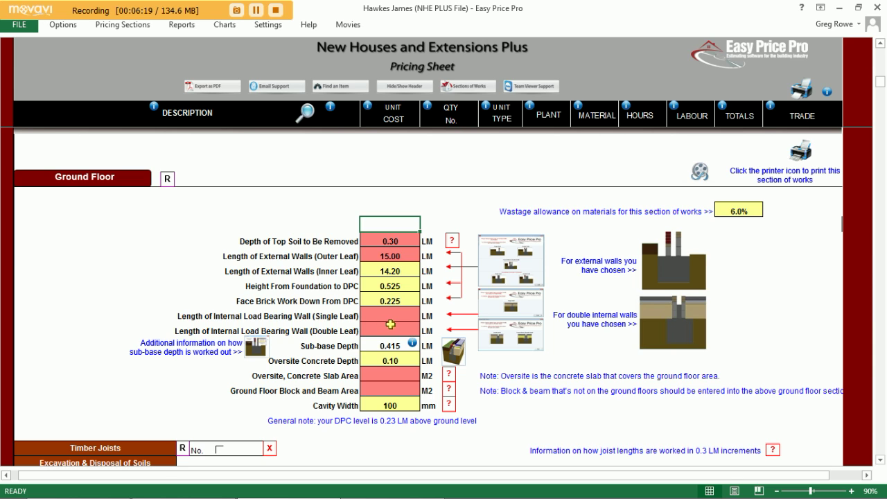
Step: Enter 25 M2 as the Ground Floor Block and Beam Area
{"action": "left_click", "coordinate": [384, 389]}
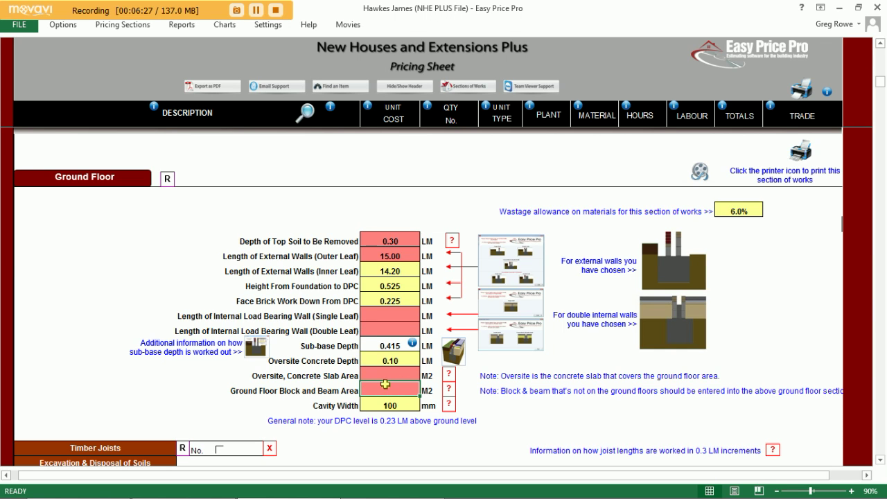
{"action": "type", "text": "25"}
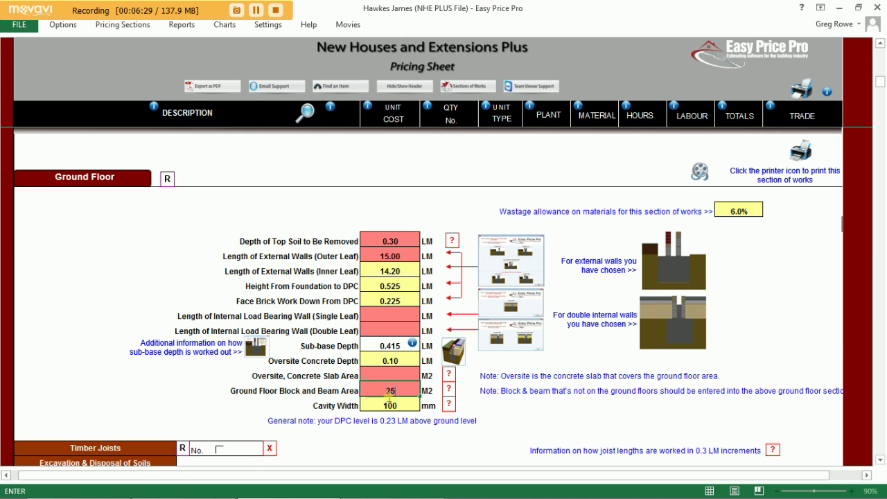
{"action": "left_click", "coordinate": [391, 419]}
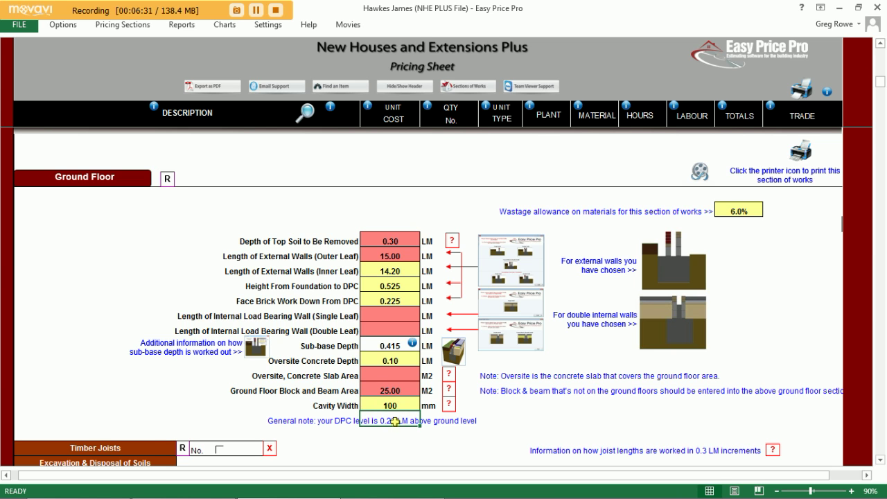
Step: Change the Ground Floor excavator to Excavator 1.5 ton and enter a quantity of 1 day
{"action": "scroll", "coordinate": [394, 421], "scroll_direction": "down", "scroll_amount": 4}
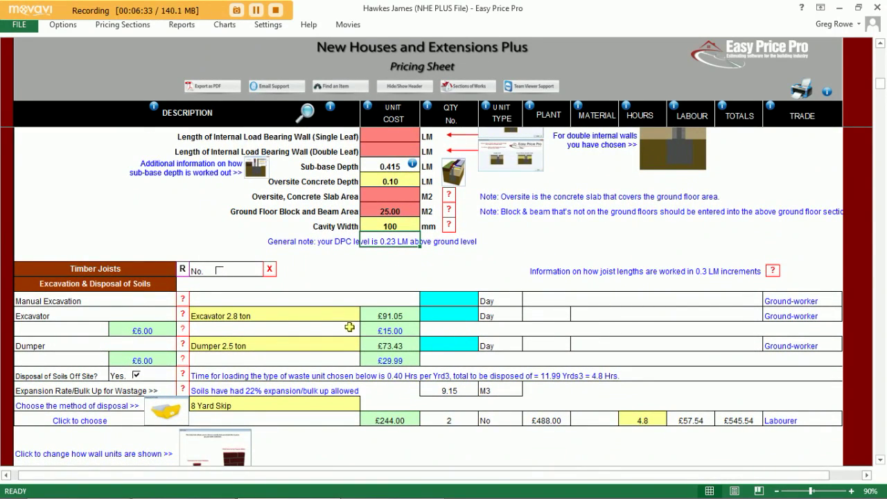
{"action": "left_click", "coordinate": [340, 316]}
{"action": "left_click", "coordinate": [365, 315]}
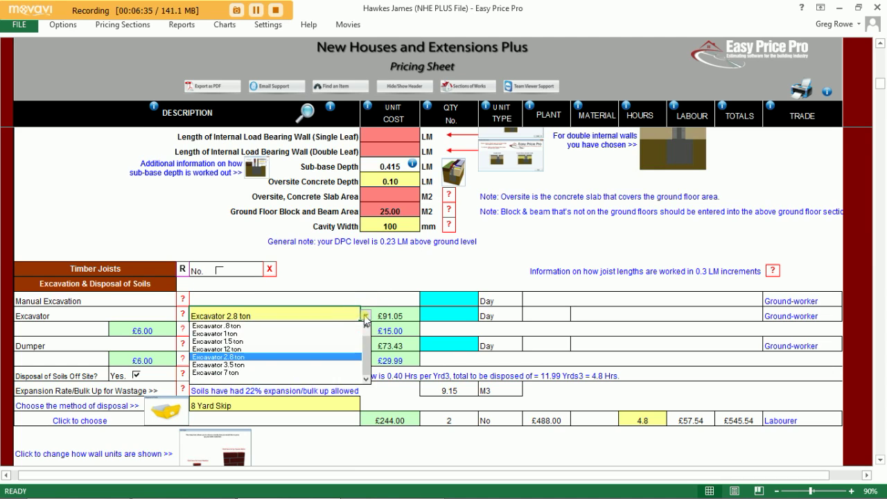
{"action": "left_click", "coordinate": [338, 341]}
{"action": "left_click", "coordinate": [442, 311]}
{"action": "type", "text": "1"}
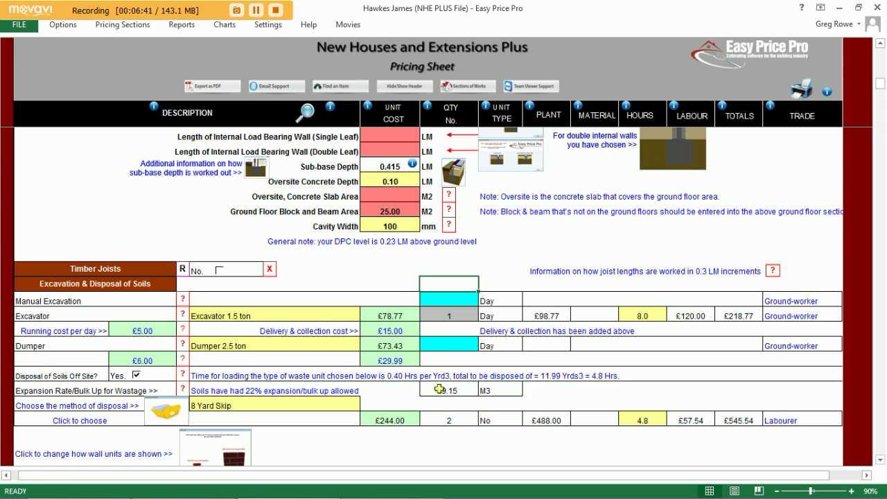
Step: Change the Blocks up to DPC item under Walls Below DPC to Solid Concrete Block 100 x 215 x440mm
{"action": "scroll", "coordinate": [449, 418], "scroll_direction": "down", "scroll_amount": 4}
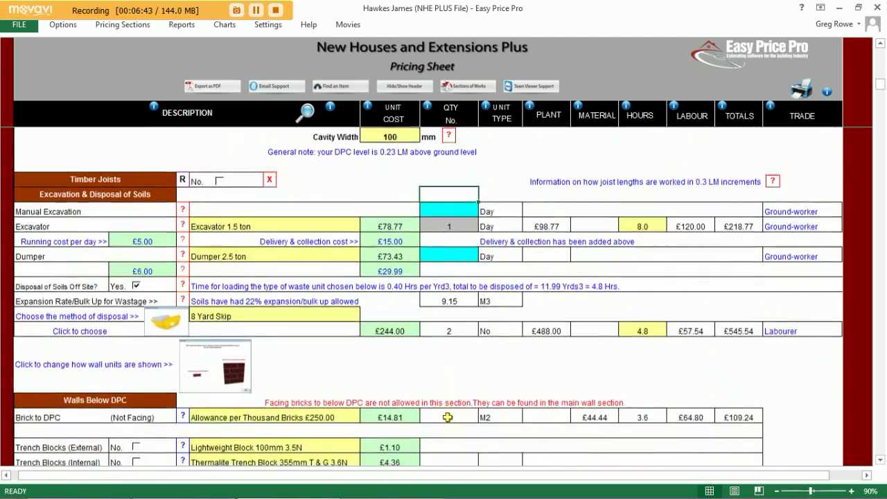
{"action": "scroll", "coordinate": [448, 418], "scroll_direction": "down", "scroll_amount": 2}
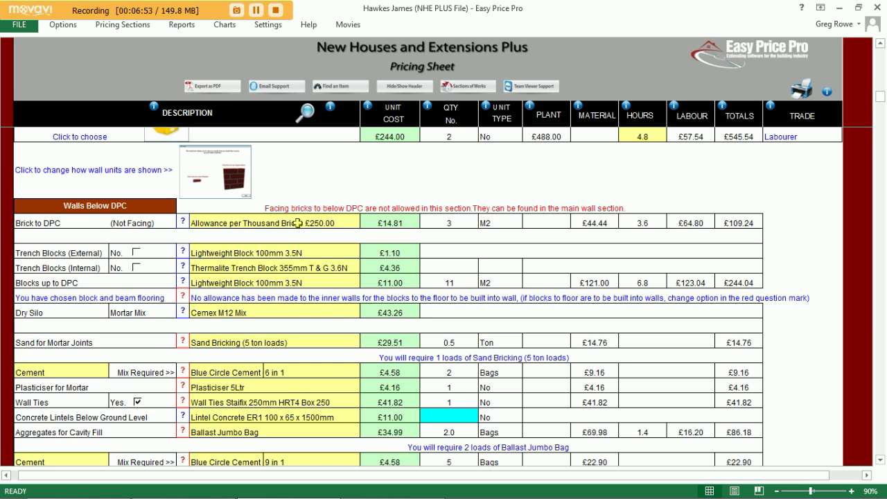
{"action": "left_click", "coordinate": [282, 280]}
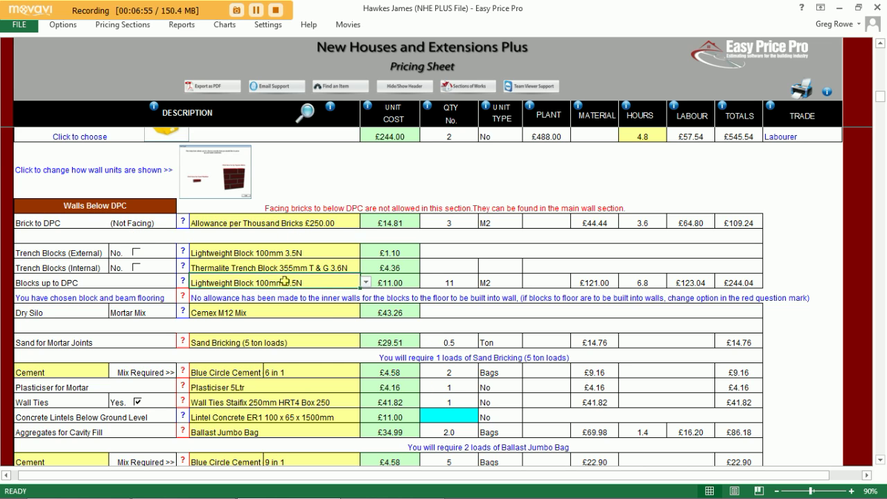
{"action": "left_click", "coordinate": [366, 283]}
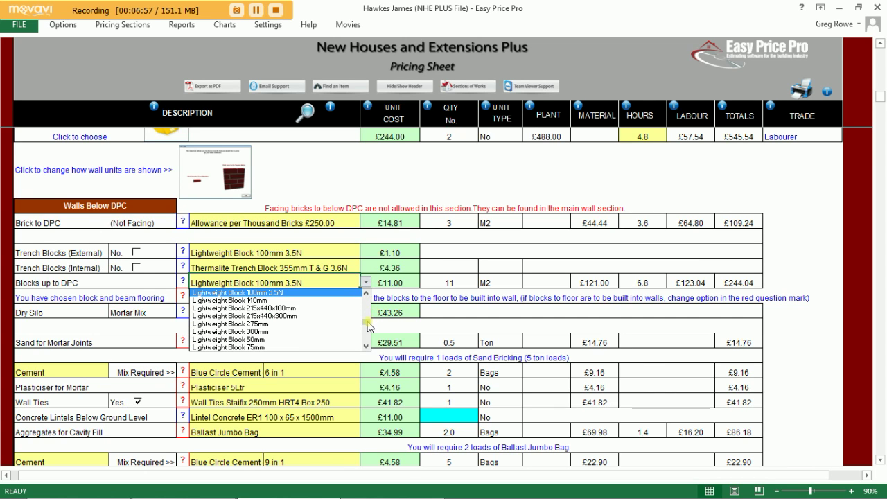
{"action": "left_click_drag", "start_coordinate": [368, 326], "coordinate": [367, 345]}
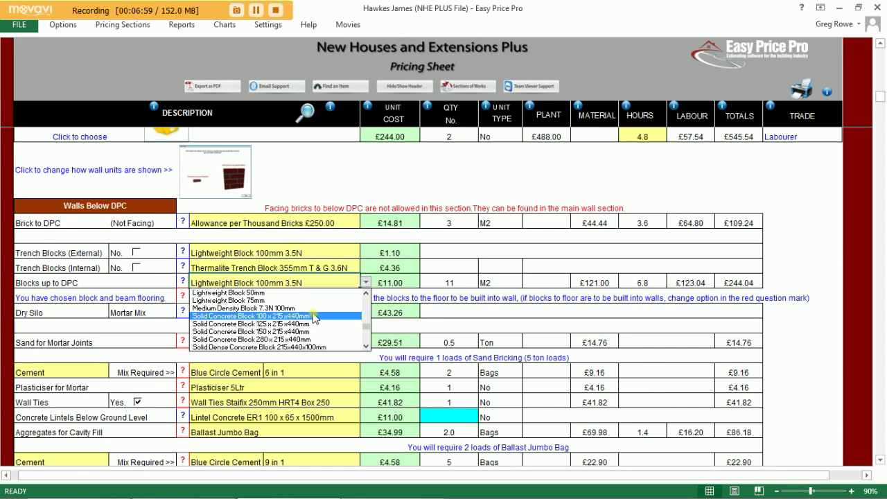
{"action": "left_click", "coordinate": [327, 326]}
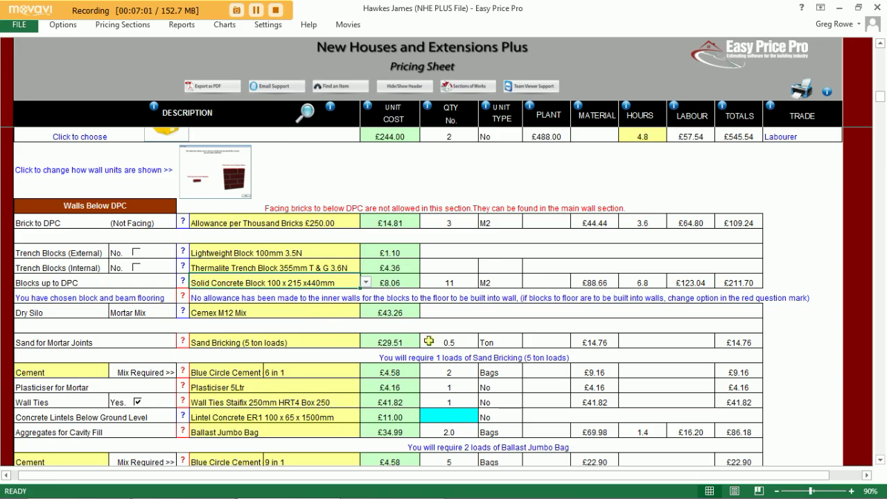
Step: Review the Ground Floor items for block and beam flooring, concrete under floor voids, and sub-base and concrete slab
{"action": "scroll", "coordinate": [441, 343], "scroll_direction": "down", "scroll_amount": 6}
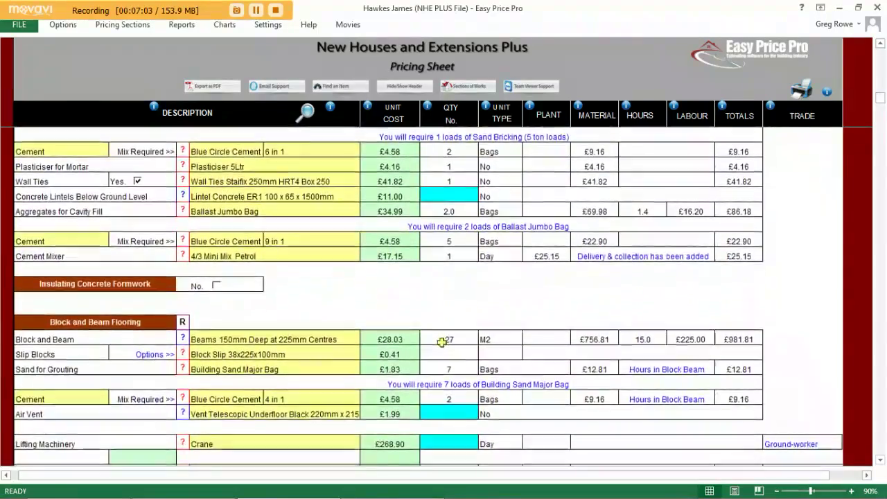
{"action": "scroll", "coordinate": [520, 336], "scroll_direction": "down", "scroll_amount": 1}
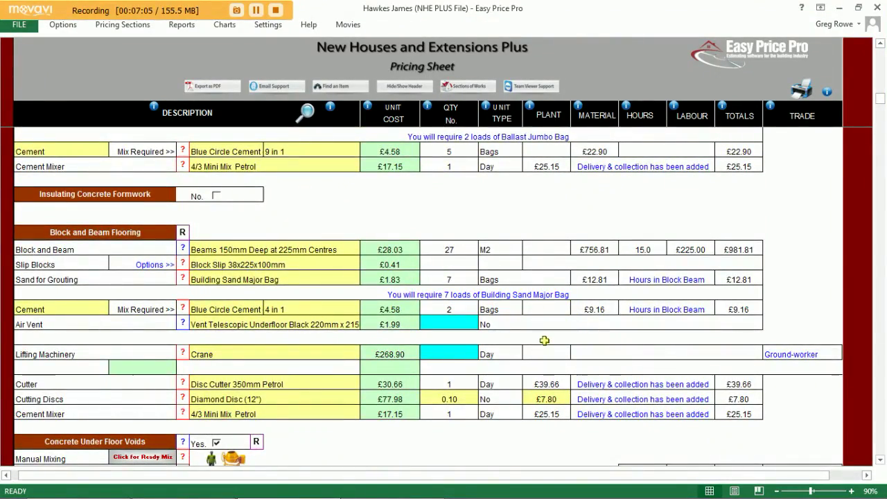
{"action": "scroll", "coordinate": [541, 341], "scroll_direction": "down", "scroll_amount": 1}
{"action": "scroll", "coordinate": [541, 340], "scroll_direction": "down", "scroll_amount": 3}
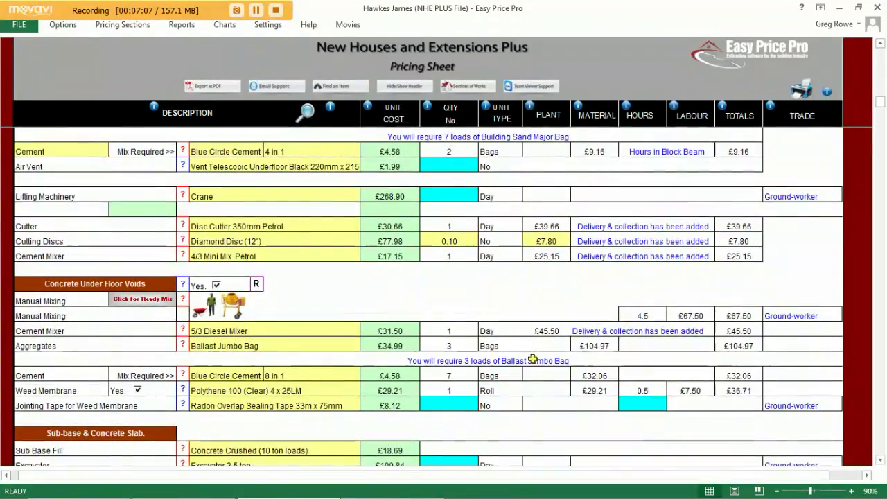
{"action": "scroll", "coordinate": [529, 361], "scroll_direction": "down", "scroll_amount": 4}
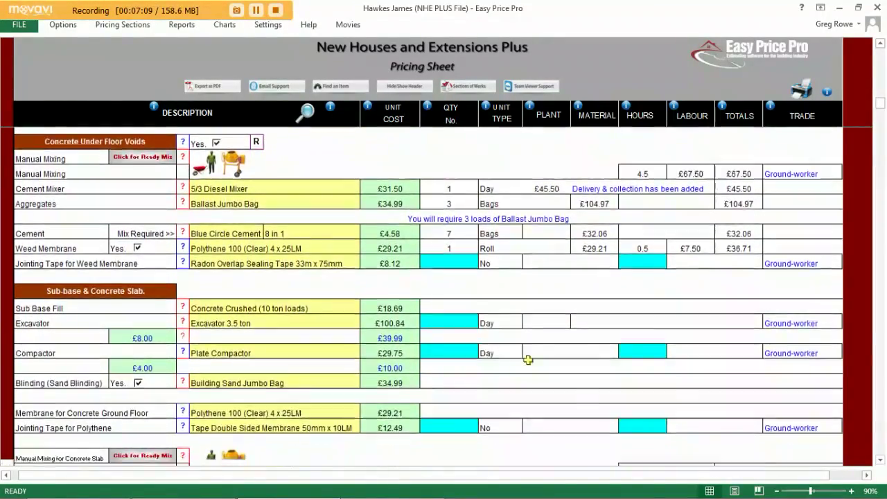
{"action": "scroll", "coordinate": [528, 359], "scroll_direction": "down", "scroll_amount": 1}
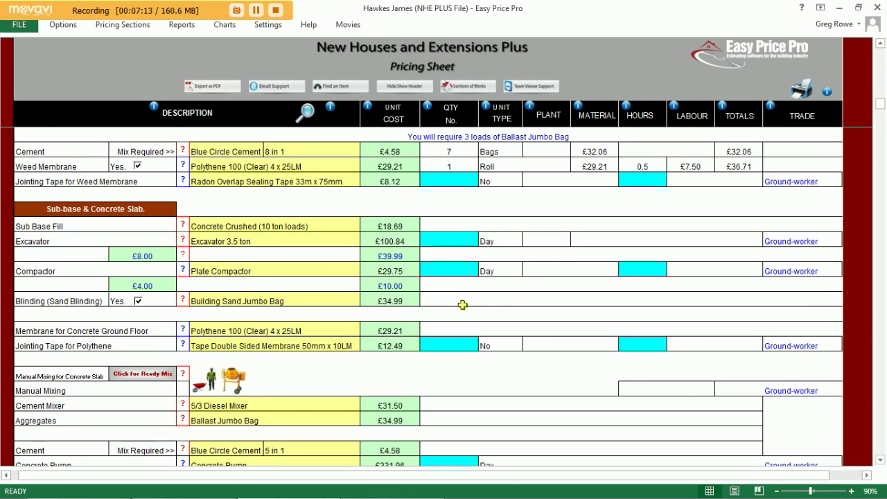
{"action": "scroll", "coordinate": [537, 334], "scroll_direction": "down", "scroll_amount": 1}
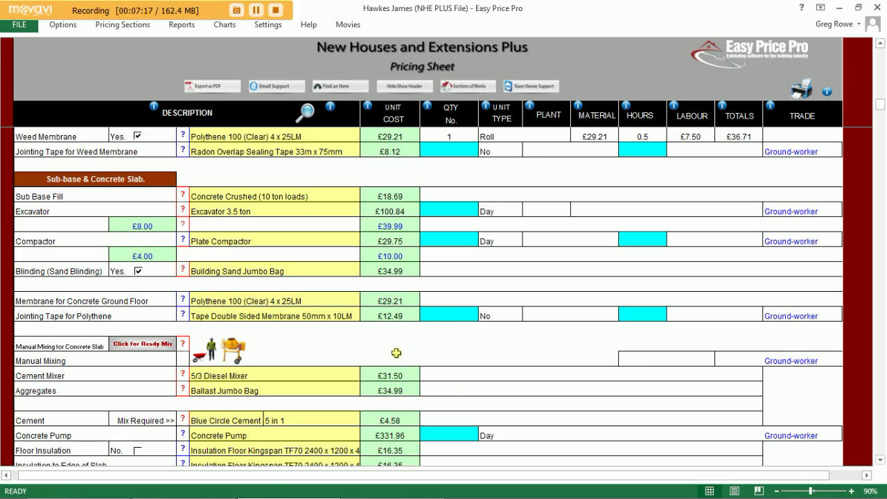
Step: Open the double wall options in the Walls section and preview blockwork, stonework and flintwork external leaves, finishing on Brickwork
{"action": "scroll", "coordinate": [420, 350], "scroll_direction": "down", "scroll_amount": 7}
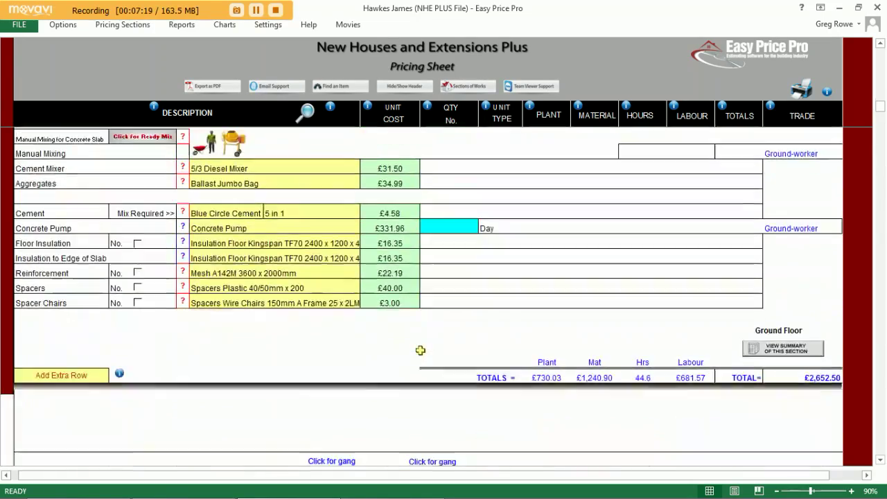
{"action": "scroll", "coordinate": [420, 350], "scroll_direction": "down", "scroll_amount": 5}
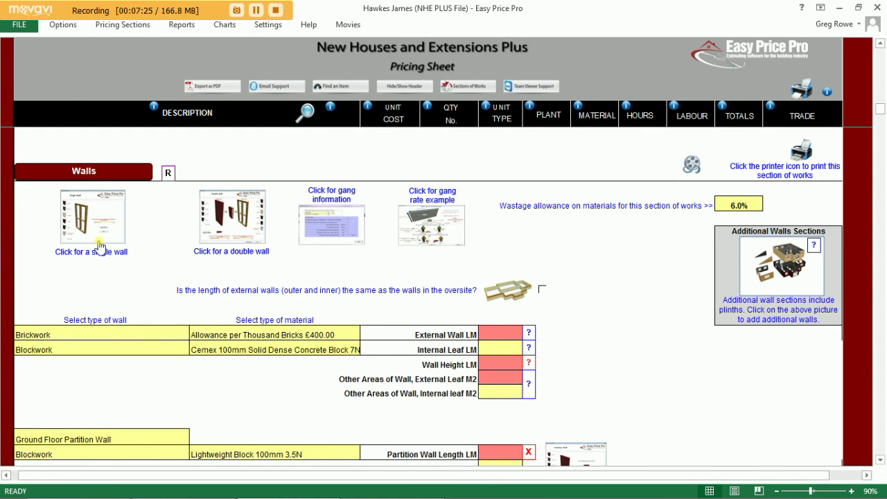
{"action": "left_click", "coordinate": [234, 223]}
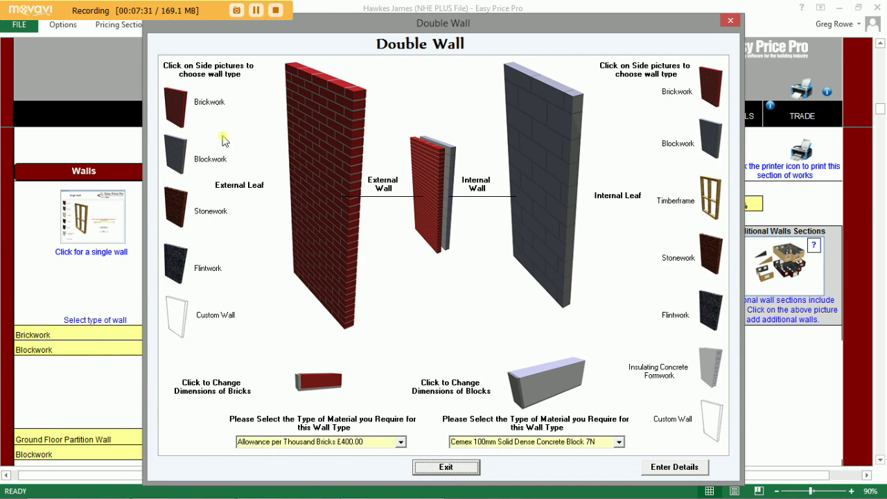
{"action": "left_click", "coordinate": [181, 161]}
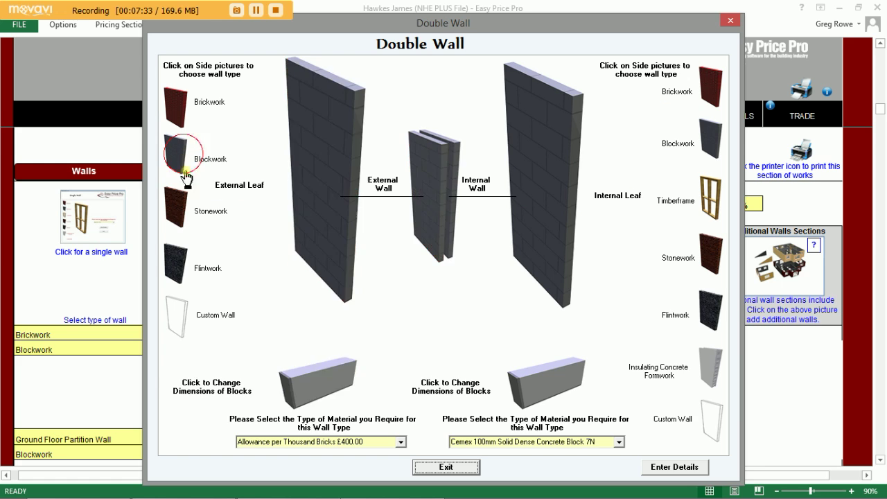
{"action": "left_click", "coordinate": [177, 207]}
{"action": "left_click", "coordinate": [184, 269]}
{"action": "left_click", "coordinate": [178, 110]}
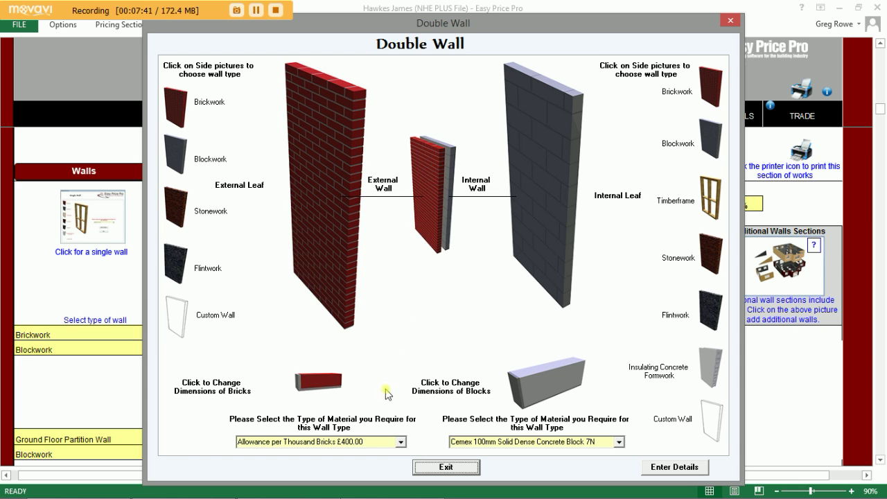
Step: Keep the Allowance per Thousand Bricks £400.00, set the internal leaf material to Lightweight Block 100mm 3.5N and submit the double wall details
{"action": "left_click", "coordinate": [401, 442]}
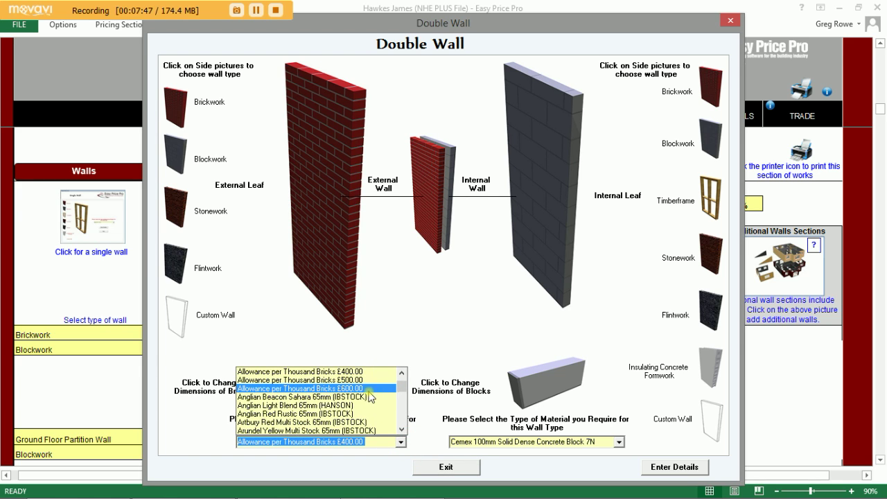
{"action": "mouse_move", "coordinate": [401, 386]}
{"action": "left_mouse_down"}
{"action": "mouse_move", "coordinate": [400, 424]}
{"action": "mouse_move", "coordinate": [401, 401]}
{"action": "left_mouse_up"}
{"action": "left_click", "coordinate": [404, 357]}
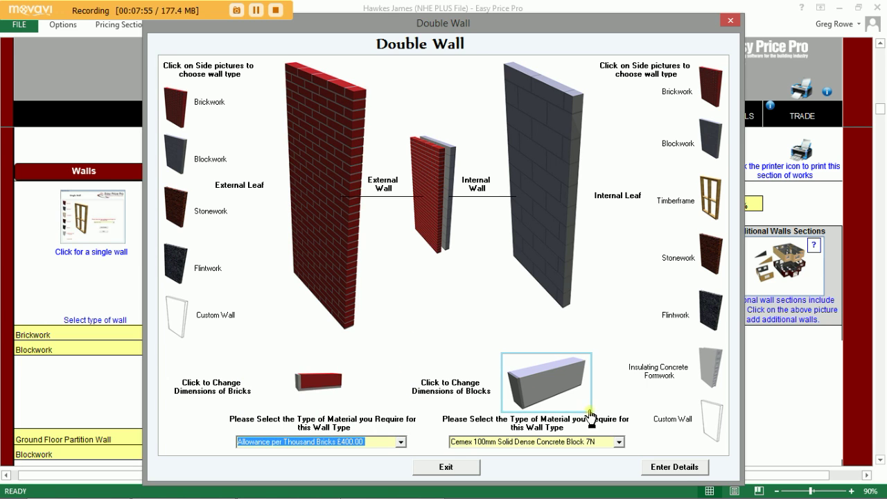
{"action": "left_click", "coordinate": [619, 442]}
{"action": "left_click_drag", "start_coordinate": [621, 393], "coordinate": [621, 400]}
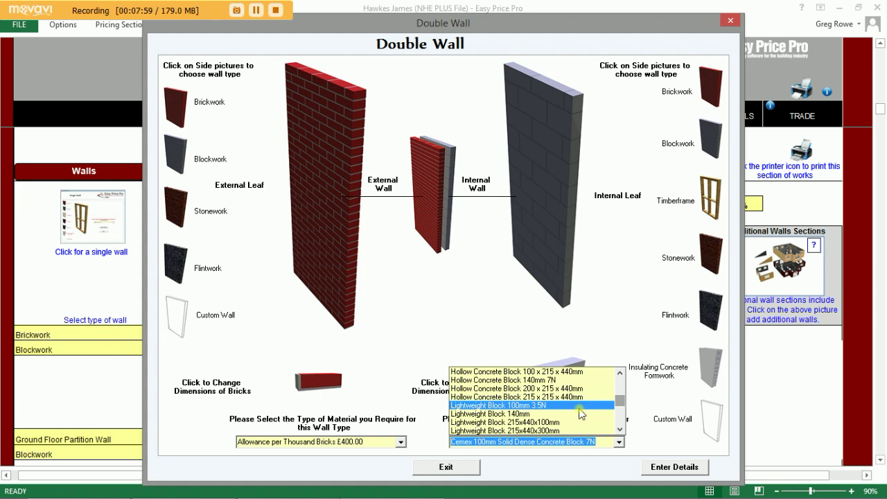
{"action": "left_click", "coordinate": [587, 408]}
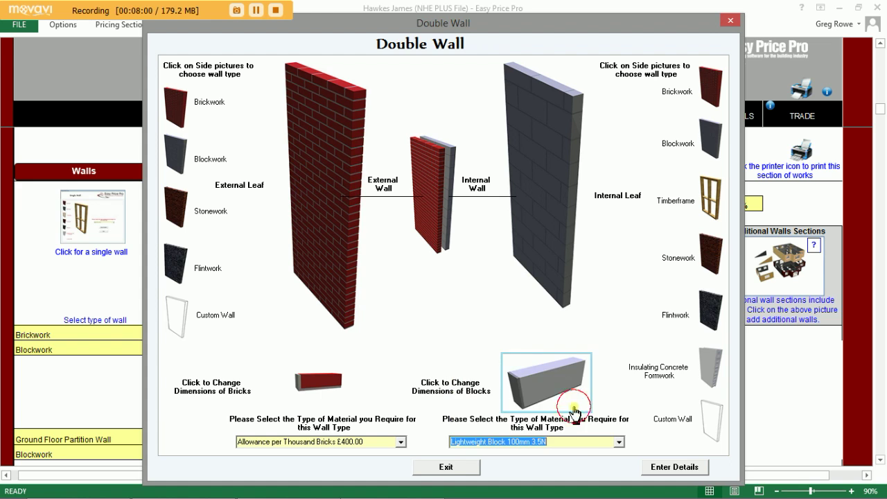
{"action": "left_click", "coordinate": [667, 468]}
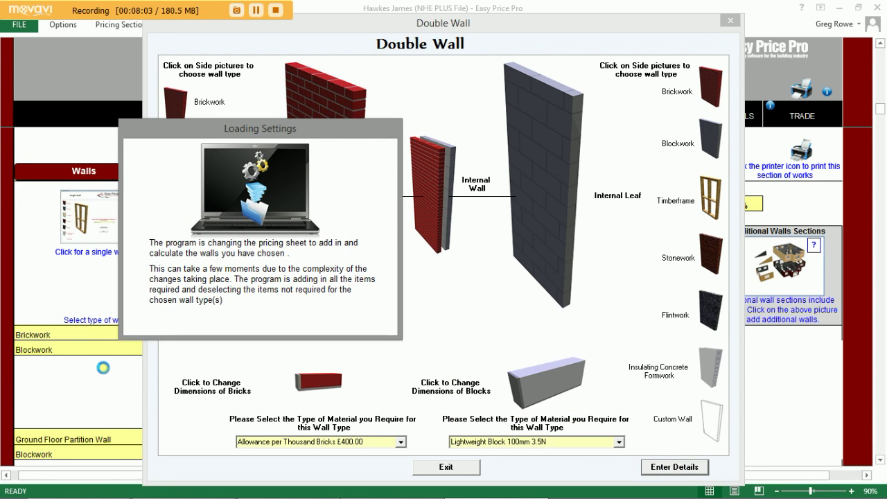
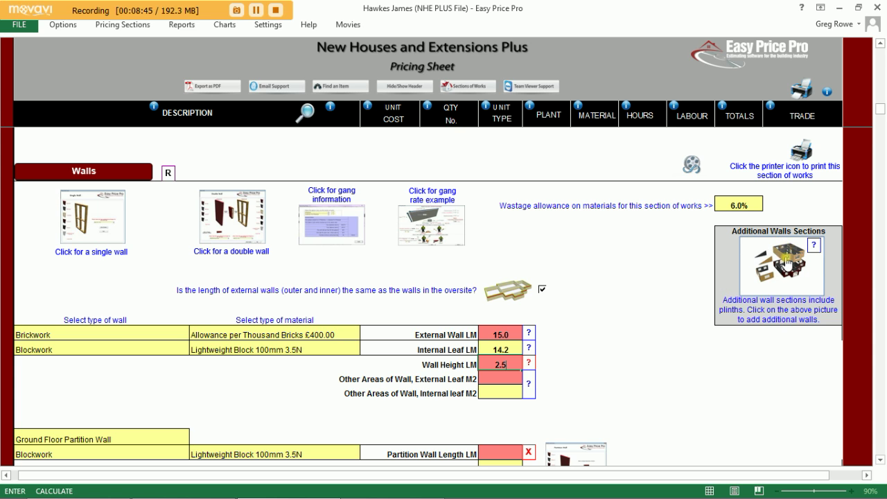
Step: Open the Additional Walls Sections and title Section 2 "1st Floor Walls"
{"action": "left_click", "coordinate": [787, 262]}
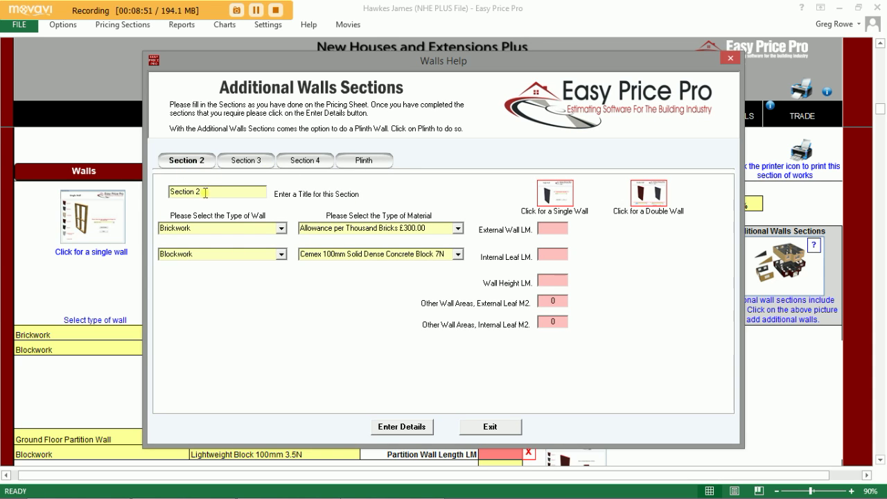
{"action": "left_click_drag", "start_coordinate": [205, 192], "coordinate": [158, 206]}
{"action": "key", "text": "BackSpace"}
{"action": "type", "text": "1st"}
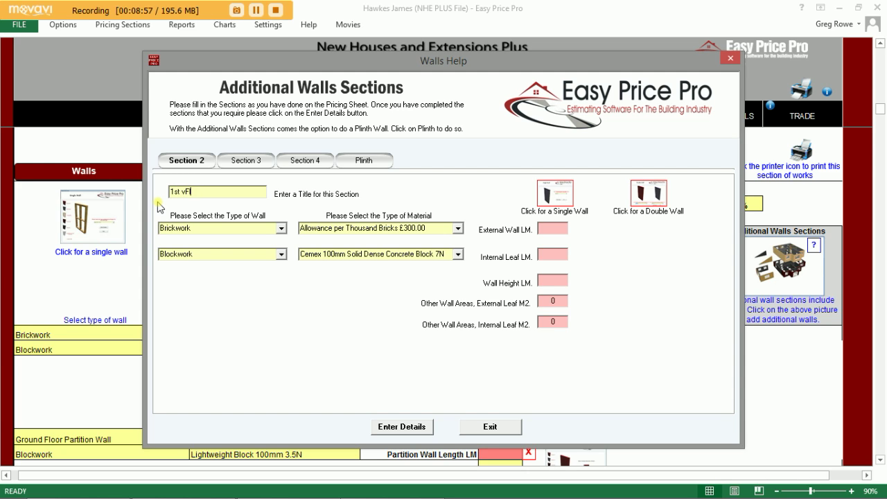
{"action": "type", "text": " Floor Wal"}
Step: Set the 1st Floor Walls external leaf to Blockwork and use Lightweight Block 100mm 3.5N for both leaves
{"action": "left_click", "coordinate": [281, 228]}
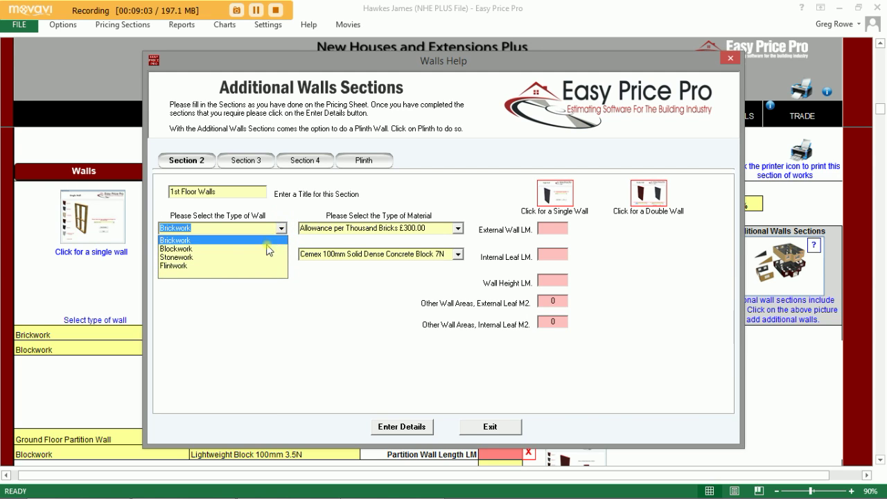
{"action": "left_click", "coordinate": [270, 249]}
{"action": "left_click", "coordinate": [458, 228]}
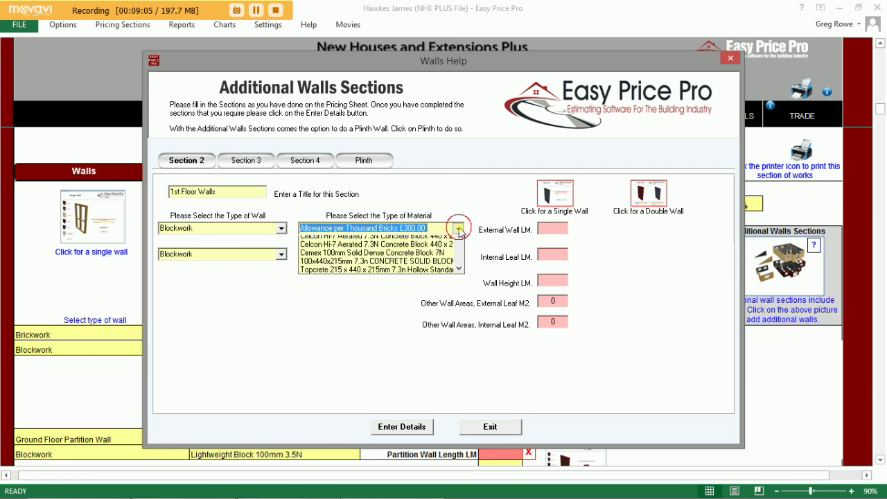
{"action": "left_click_drag", "start_coordinate": [462, 252], "coordinate": [459, 271]}
{"action": "left_click", "coordinate": [422, 258]}
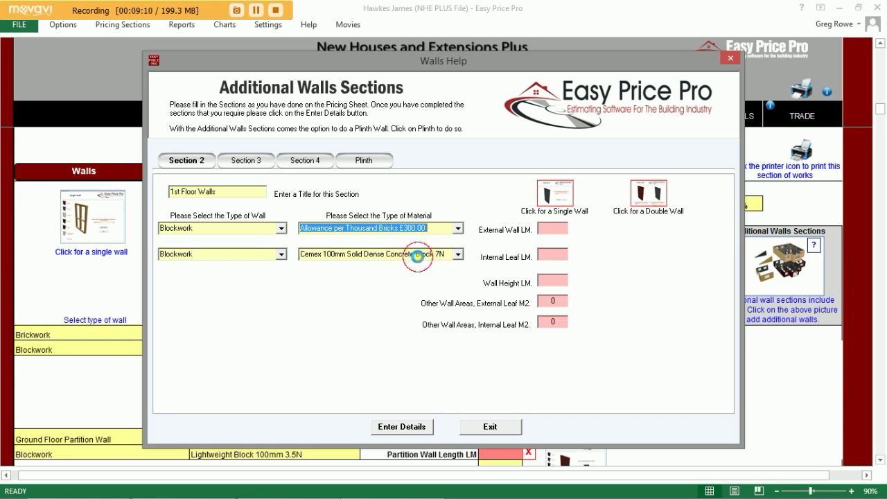
{"action": "left_click", "coordinate": [458, 254]}
{"action": "left_click_drag", "start_coordinate": [458, 267], "coordinate": [461, 297]}
{"action": "left_click", "coordinate": [426, 300]}
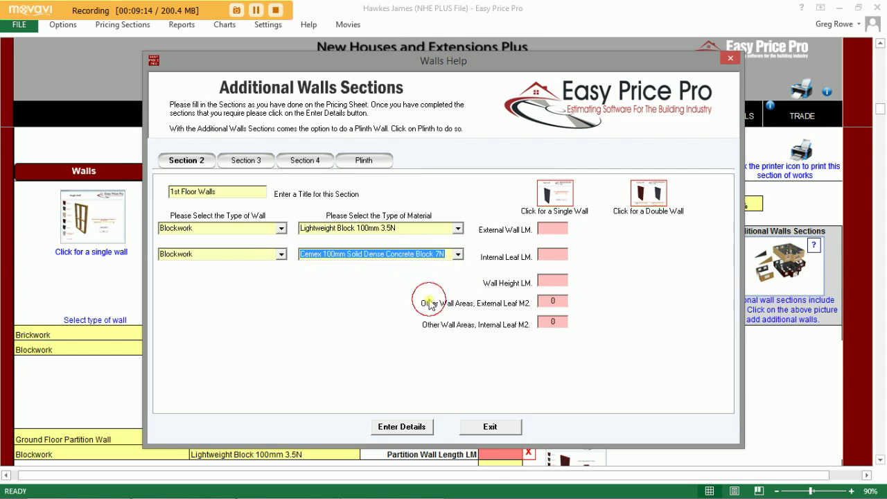
Step: Enter 15 LM of external wall and 14.2 LM of internal leaf for the 1st Floor Walls and submit the section
{"action": "left_click", "coordinate": [543, 226]}
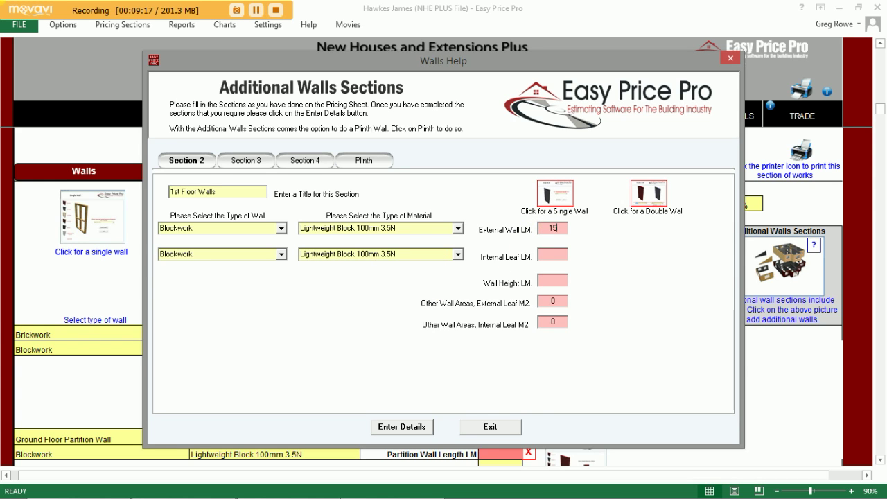
{"action": "left_click", "coordinate": [551, 252]}
{"action": "type", "text": "14.2"}
{"action": "left_click", "coordinate": [433, 427]}
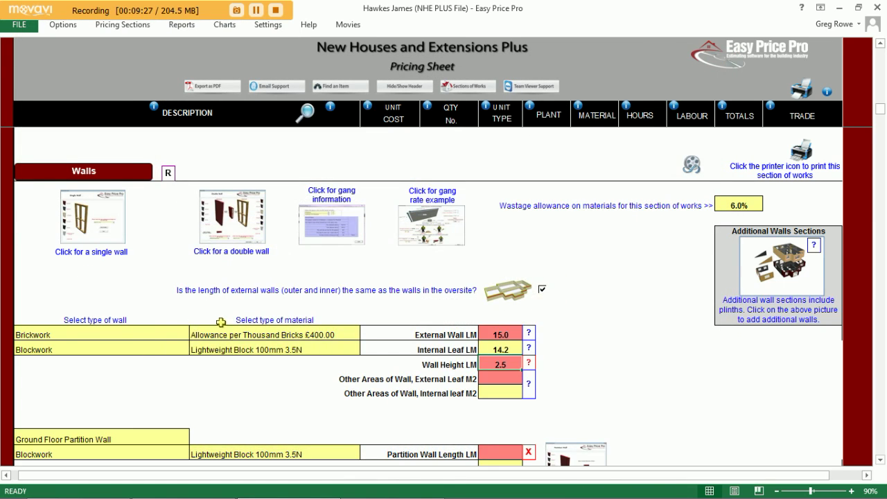
Step: Review the partition walls, wall structure, DPC and general wall materials, and view the wall tie spacing diagram
{"action": "scroll", "coordinate": [215, 324], "scroll_direction": "down", "scroll_amount": 4}
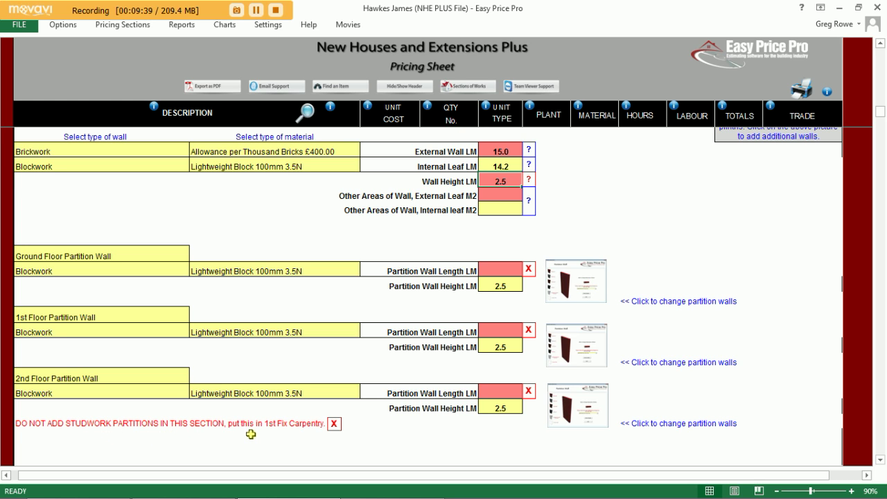
{"action": "scroll", "coordinate": [251, 433], "scroll_direction": "down", "scroll_amount": 6}
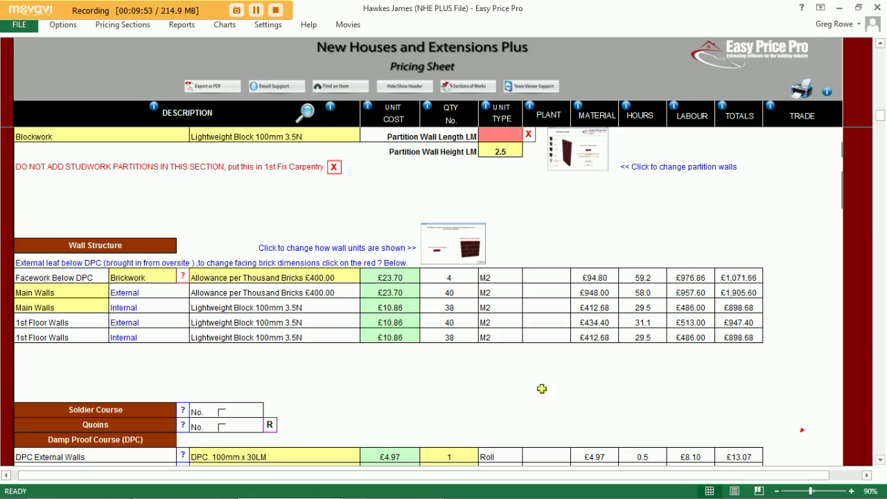
{"action": "scroll", "coordinate": [534, 385], "scroll_direction": "down", "scroll_amount": 3}
{"action": "scroll", "coordinate": [535, 385], "scroll_direction": "down", "scroll_amount": 4}
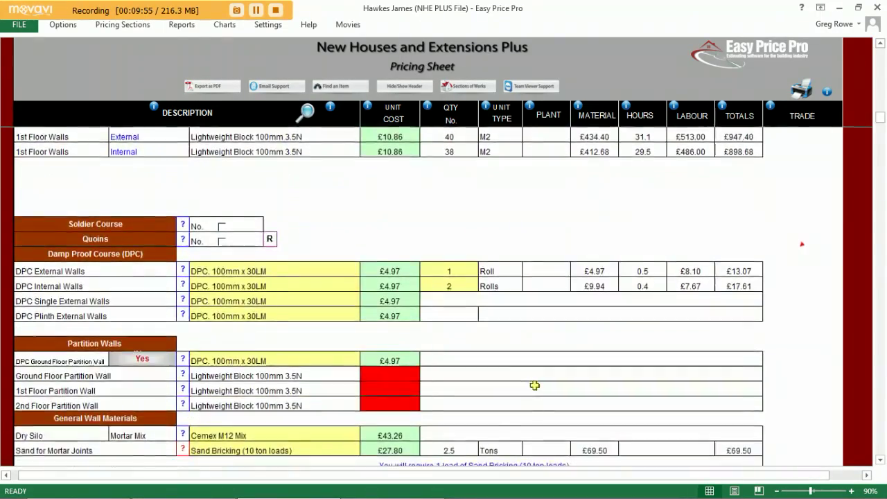
{"action": "scroll", "coordinate": [534, 385], "scroll_direction": "down", "scroll_amount": 1}
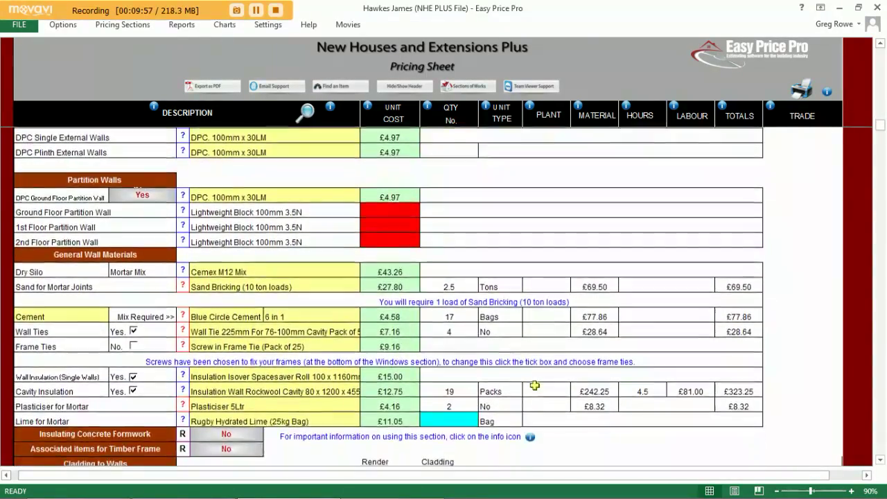
{"action": "scroll", "coordinate": [534, 388], "scroll_direction": "down", "scroll_amount": 1}
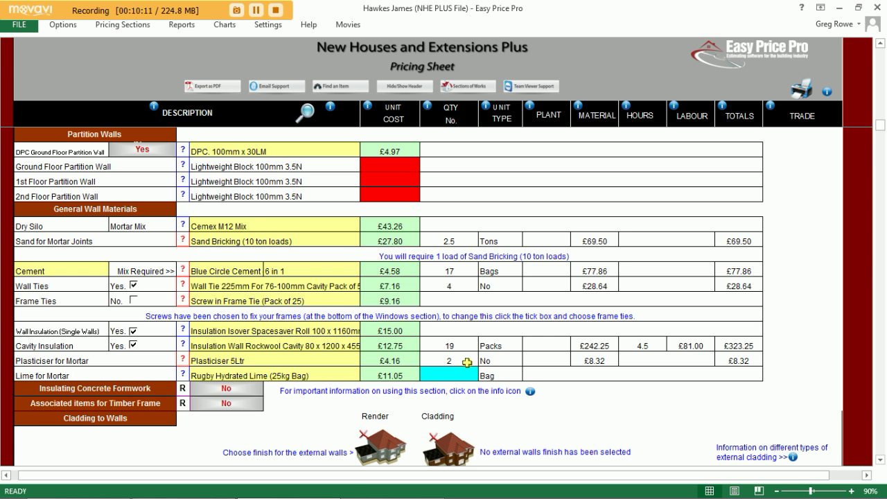
{"action": "left_click", "coordinate": [185, 284]}
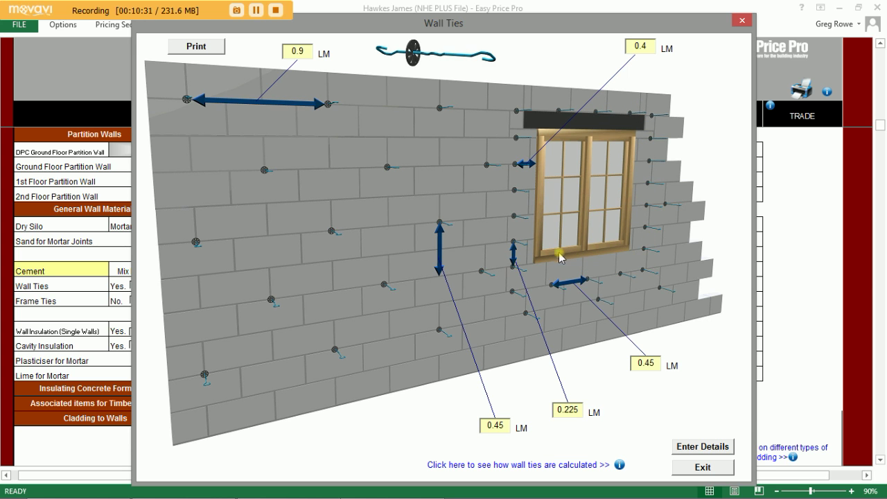
{"action": "left_click", "coordinate": [721, 471]}
Step: Browse the available Cavity Insulation products without changing the selected Rockwool insulation
{"action": "scroll", "coordinate": [511, 407], "scroll_direction": "down", "scroll_amount": 1}
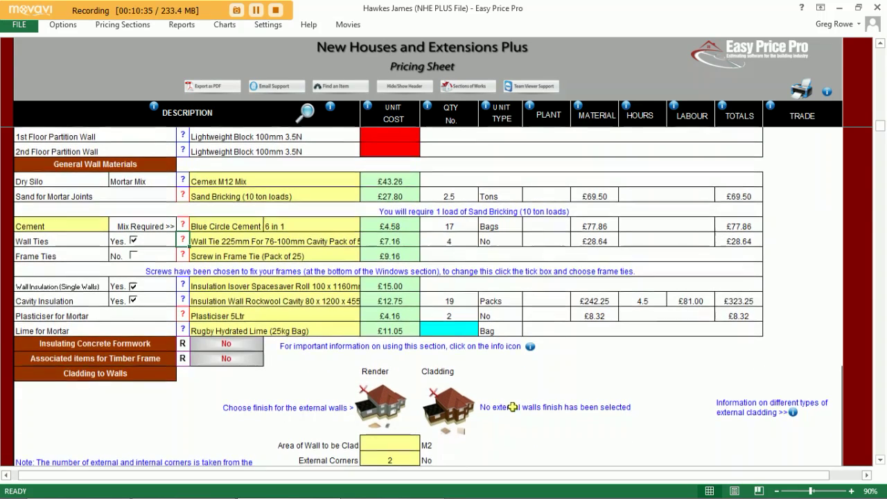
{"action": "left_click", "coordinate": [342, 299]}
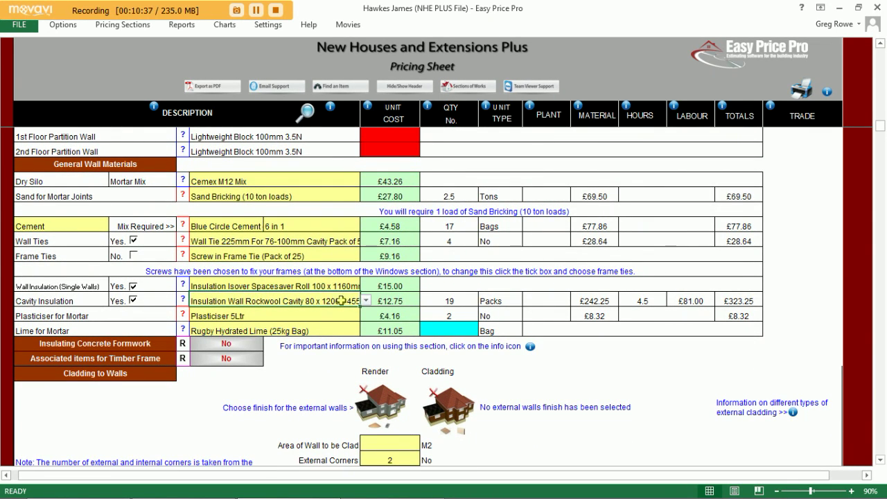
{"action": "left_click", "coordinate": [366, 301]}
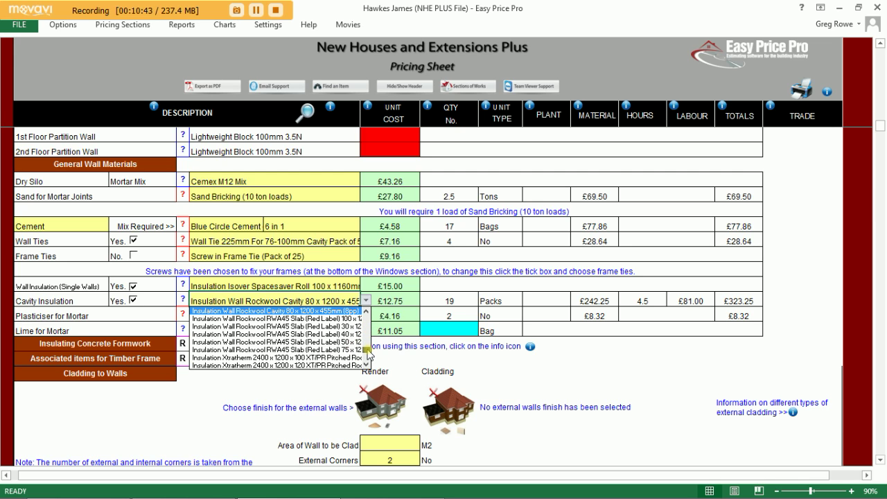
{"action": "scroll", "coordinate": [368, 354], "scroll_direction": "down", "scroll_amount": 3}
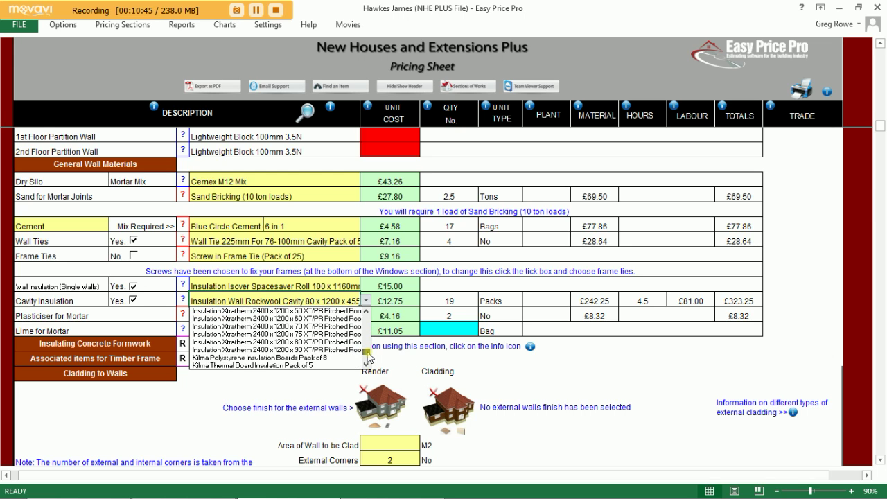
{"action": "scroll", "coordinate": [369, 356], "scroll_direction": "up", "scroll_amount": 5}
{"action": "left_click_drag", "start_coordinate": [367, 352], "coordinate": [366, 322]}
{"action": "left_click", "coordinate": [393, 352]}
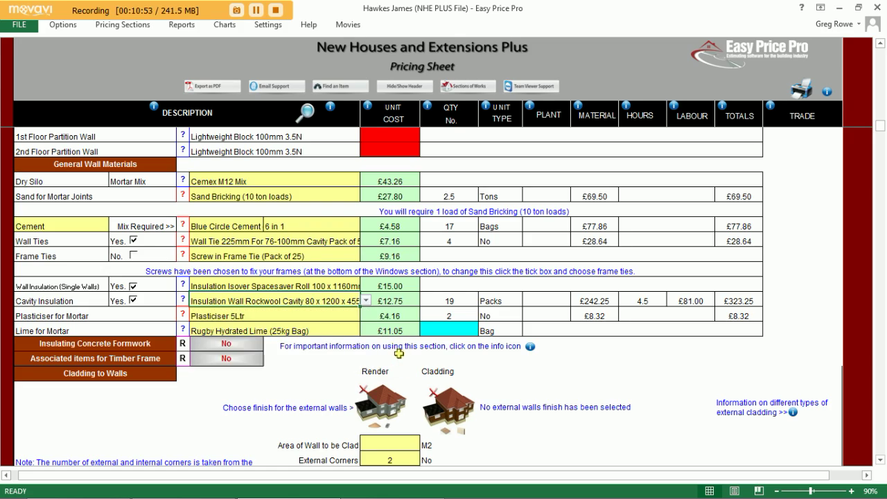
Step: Choose Render as the external finish under Cladding to Walls and apply it to the 1st Floor Walls only
{"action": "scroll", "coordinate": [396, 355], "scroll_direction": "down", "scroll_amount": 2}
{"action": "scroll", "coordinate": [396, 355], "scroll_direction": "down", "scroll_amount": 2}
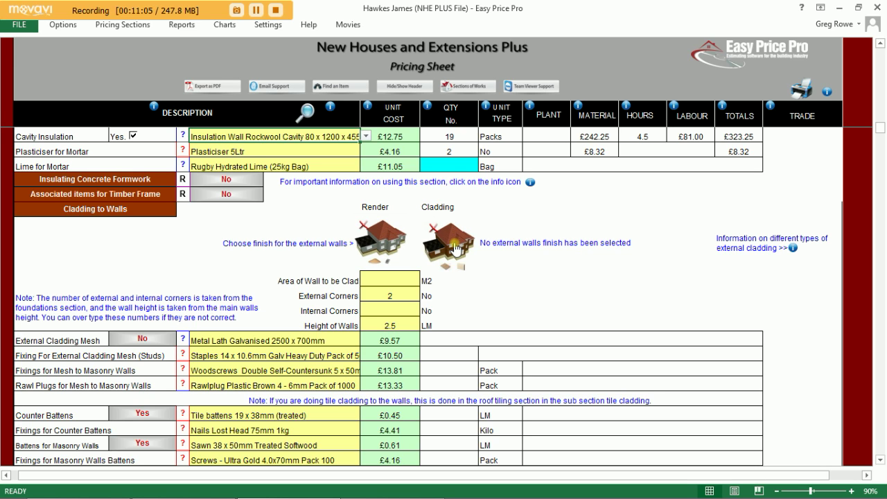
{"action": "left_click", "coordinate": [392, 250]}
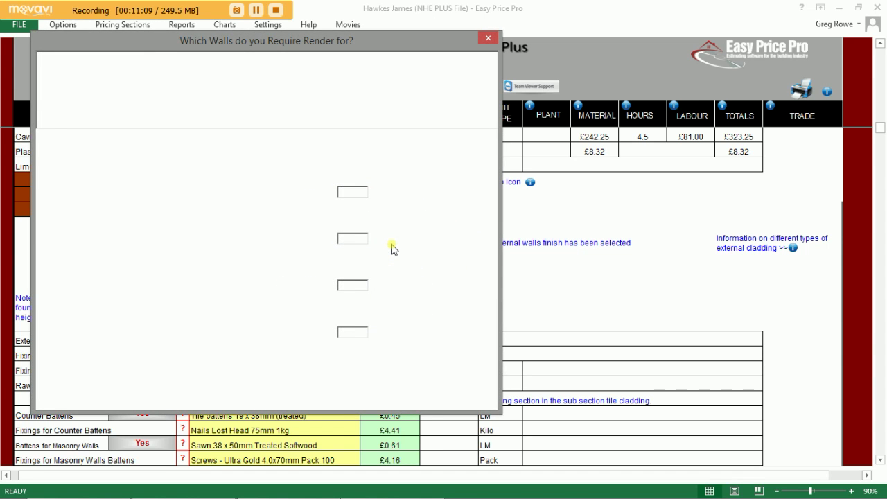
{"action": "left_click", "coordinate": [150, 237]}
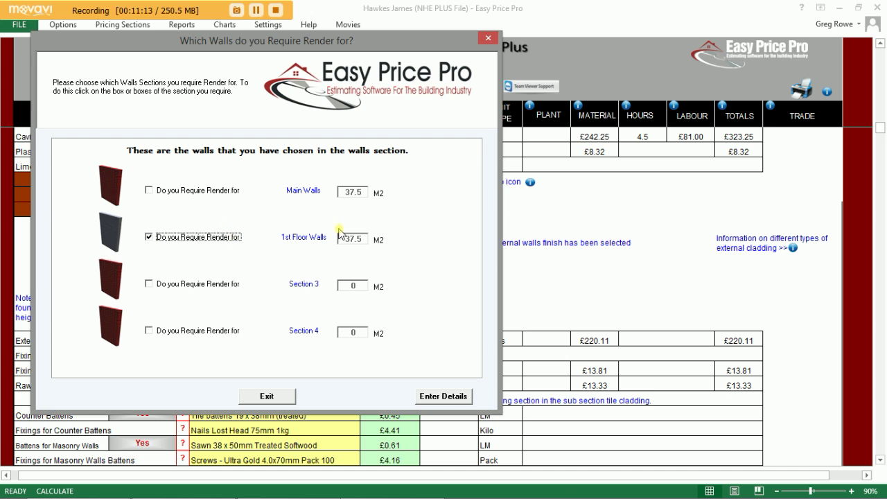
{"action": "left_click", "coordinate": [449, 396]}
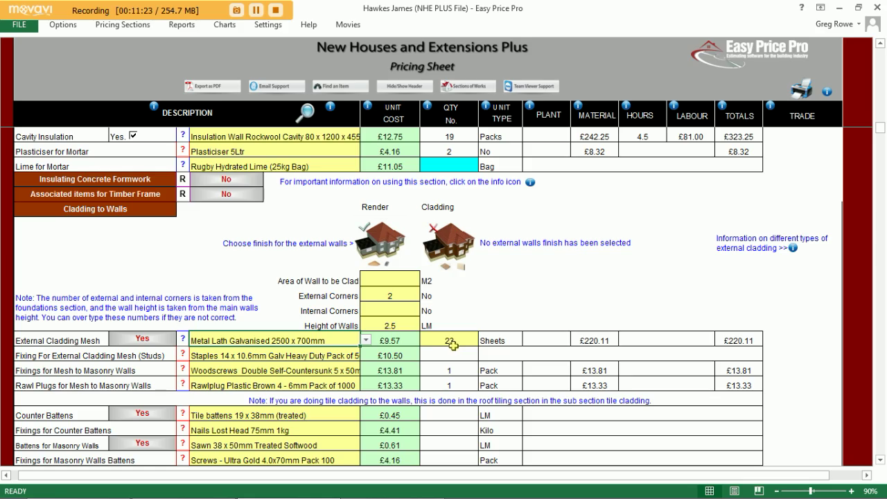
{"action": "scroll", "coordinate": [452, 344], "scroll_direction": "down", "scroll_amount": 6}
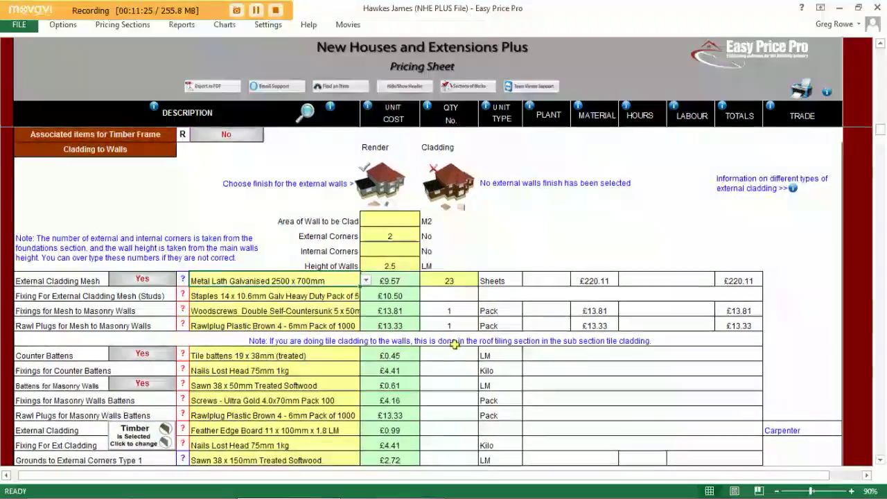
Step: Review the remaining wall items and the Scaffolding section, and view the available window types without changing the Plastic selection
{"action": "scroll", "coordinate": [455, 345], "scroll_direction": "down", "scroll_amount": 12}
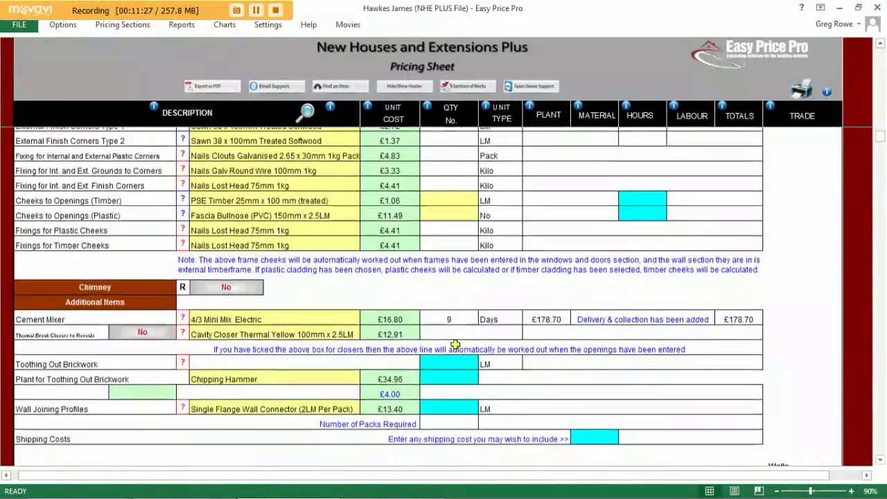
{"action": "scroll", "coordinate": [455, 344], "scroll_direction": "down", "scroll_amount": 4}
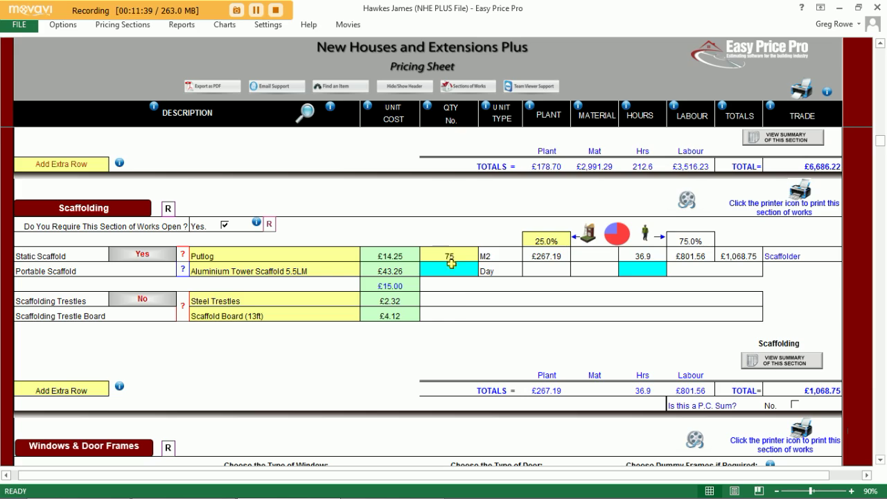
{"action": "scroll", "coordinate": [461, 316], "scroll_direction": "down", "scroll_amount": 3}
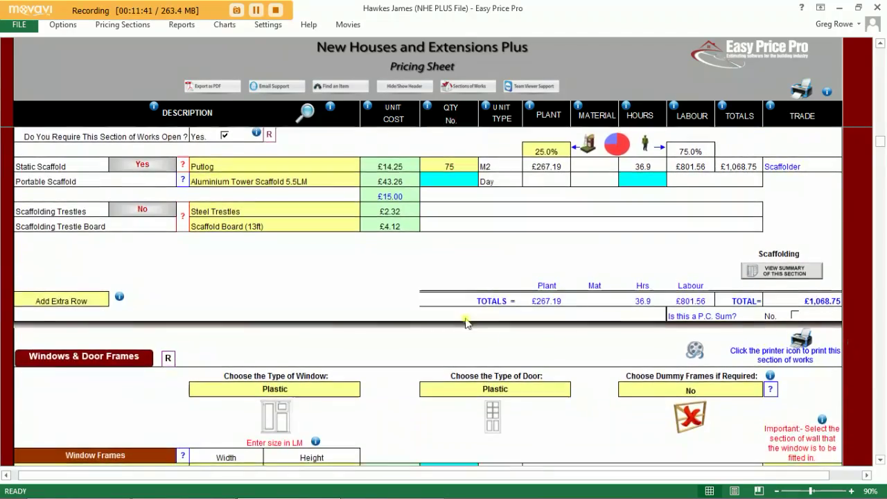
{"action": "scroll", "coordinate": [461, 318], "scroll_direction": "down", "scroll_amount": 3}
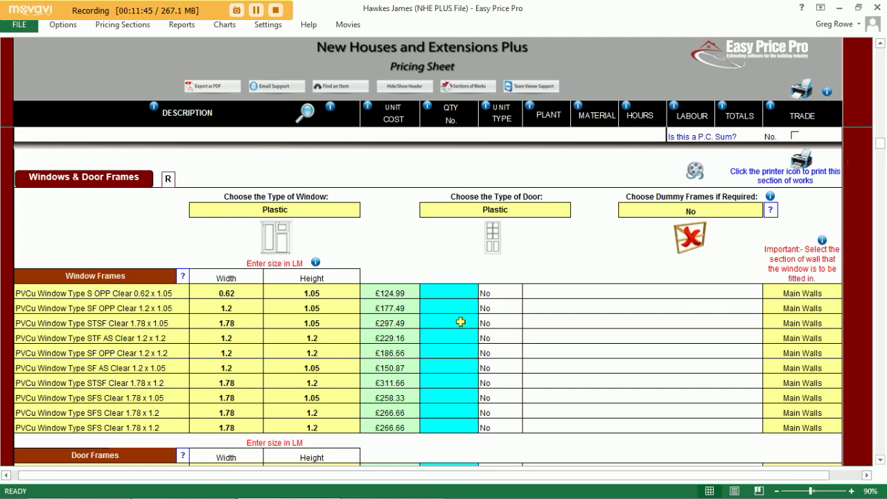
{"action": "left_click", "coordinate": [342, 212]}
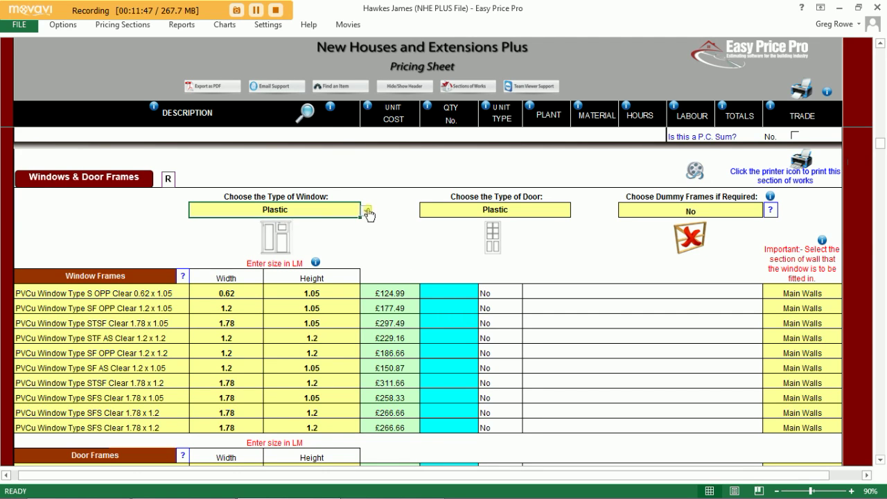
{"action": "left_click", "coordinate": [367, 214]}
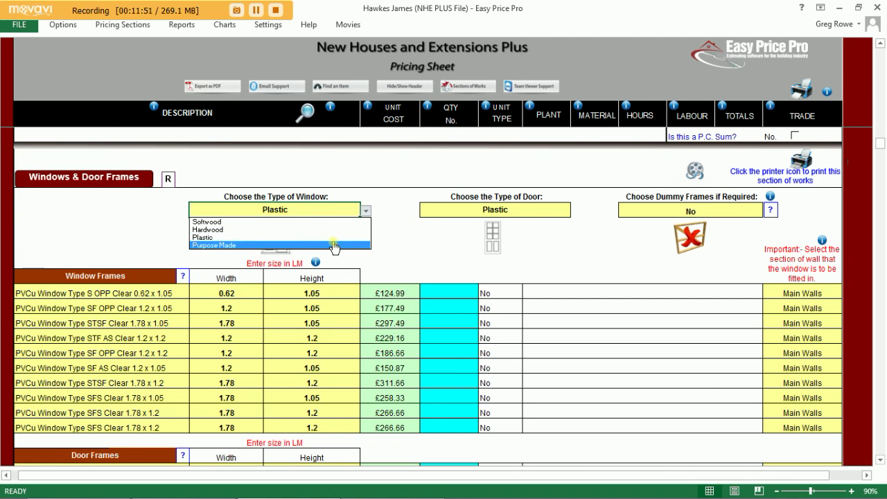
{"action": "left_click", "coordinate": [413, 233]}
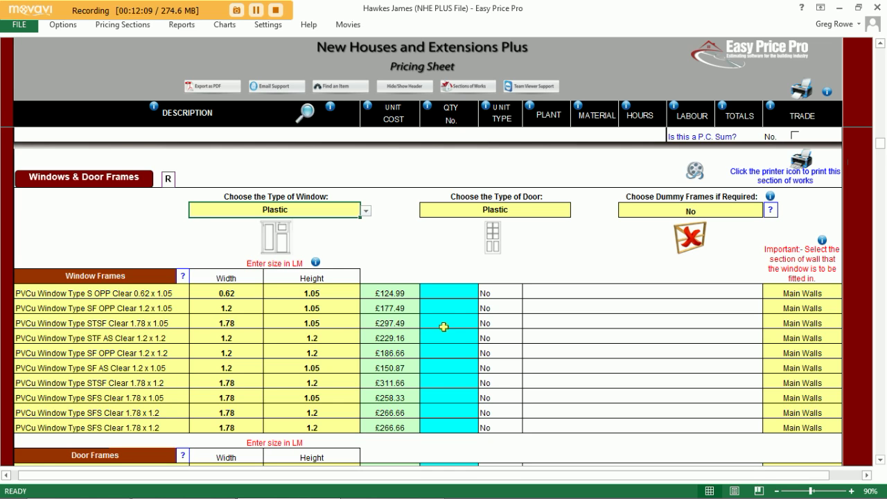
Step: Enter a quantity of 1 for PVCu Window Type STSF Clear 1.78 x 1.2 and 3 for the first SFS Clear 1.78 x 1.2 window
{"action": "left_click", "coordinate": [450, 381]}
{"action": "type", "text": "1"}
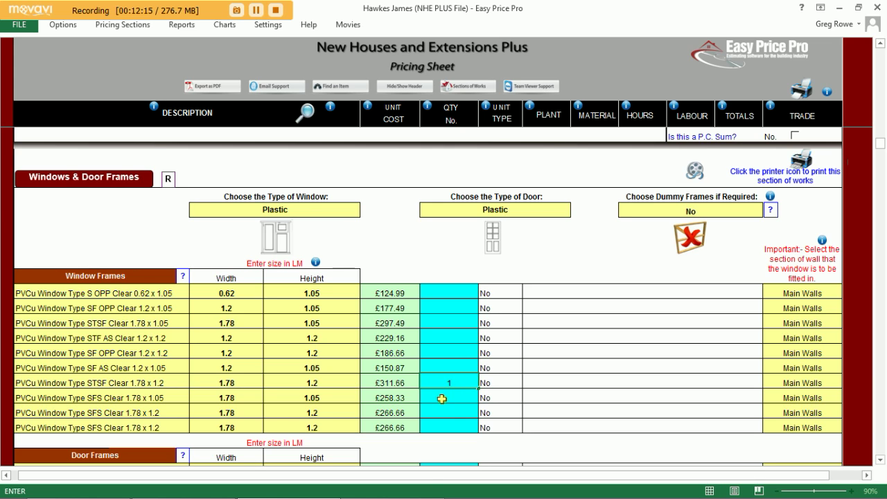
{"action": "left_click", "coordinate": [449, 411]}
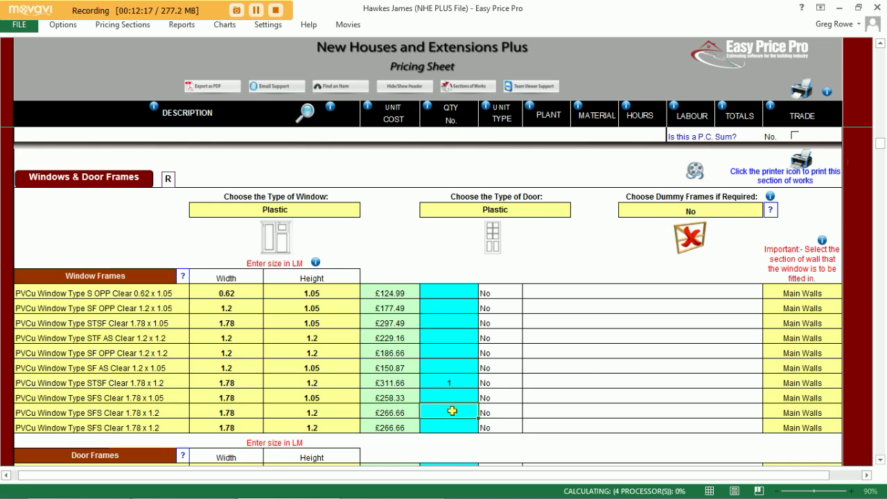
{"action": "type", "text": "3"}
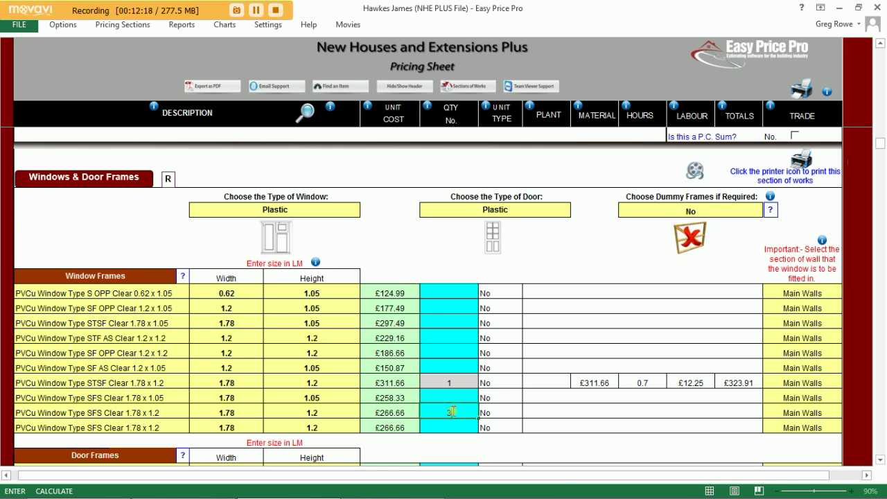
Step: Assign the SFS Clear 1.78 x 1.2 windows with quantity 3 to the 1st Floor Walls
{"action": "left_click", "coordinate": [780, 412]}
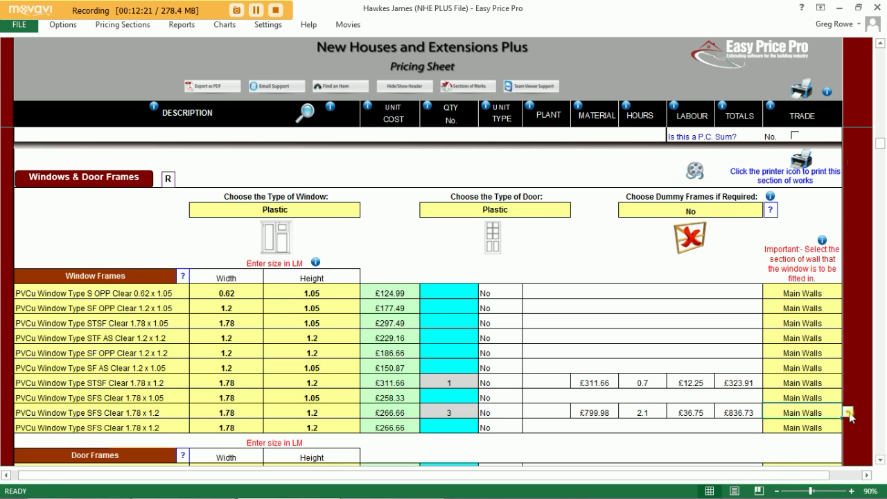
{"action": "left_click", "coordinate": [847, 412]}
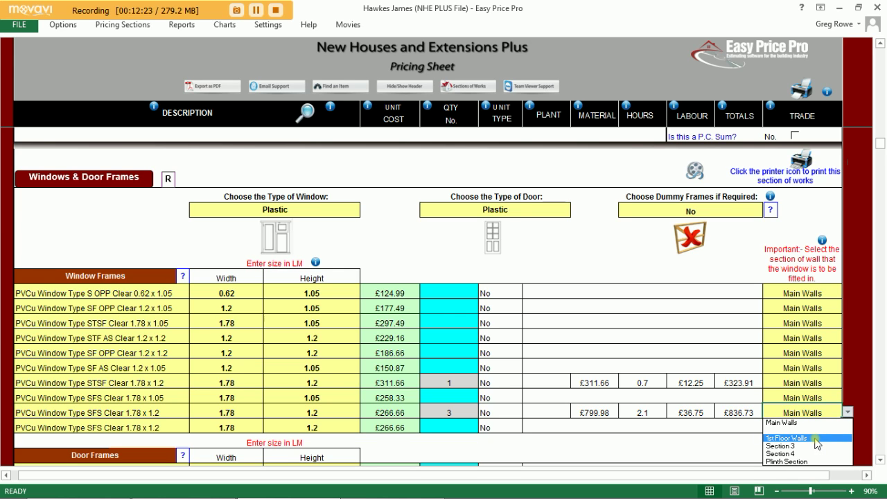
{"action": "left_click", "coordinate": [790, 438]}
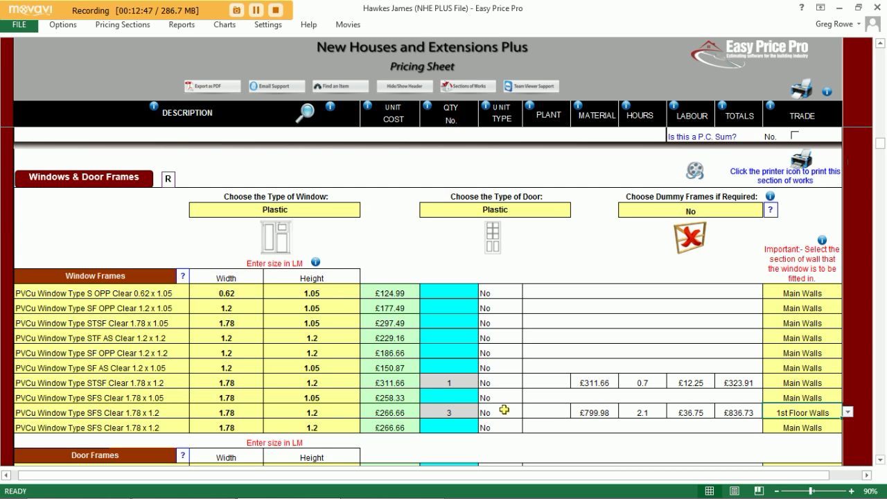
Step: Enter a quantity of 2 for Plastic French doorframe 1.8 x 2.1 under French Door Frames
{"action": "scroll", "coordinate": [498, 413], "scroll_direction": "down", "scroll_amount": 5}
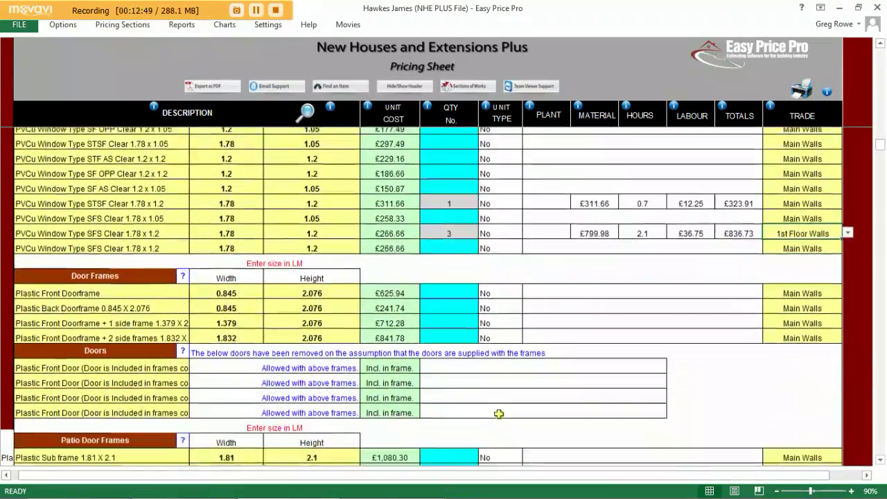
{"action": "scroll", "coordinate": [499, 414], "scroll_direction": "down", "scroll_amount": 2}
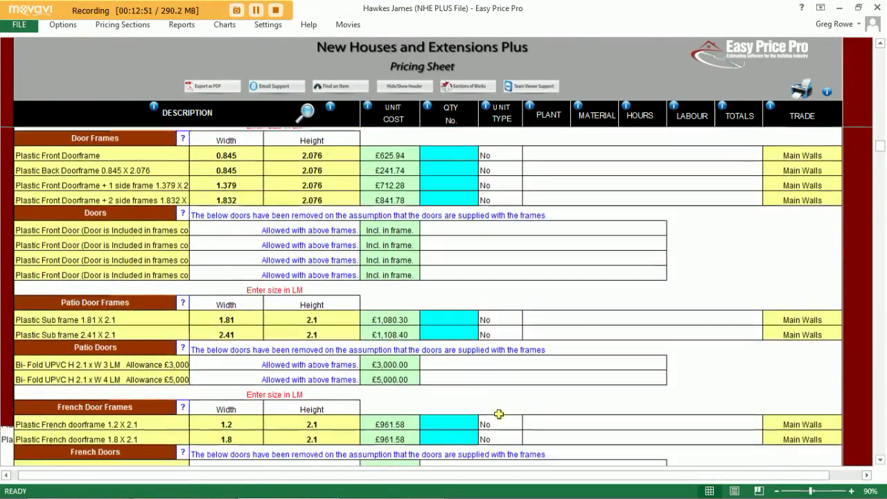
{"action": "scroll", "coordinate": [499, 414], "scroll_direction": "down", "scroll_amount": 1}
{"action": "scroll", "coordinate": [499, 413], "scroll_direction": "down", "scroll_amount": 1}
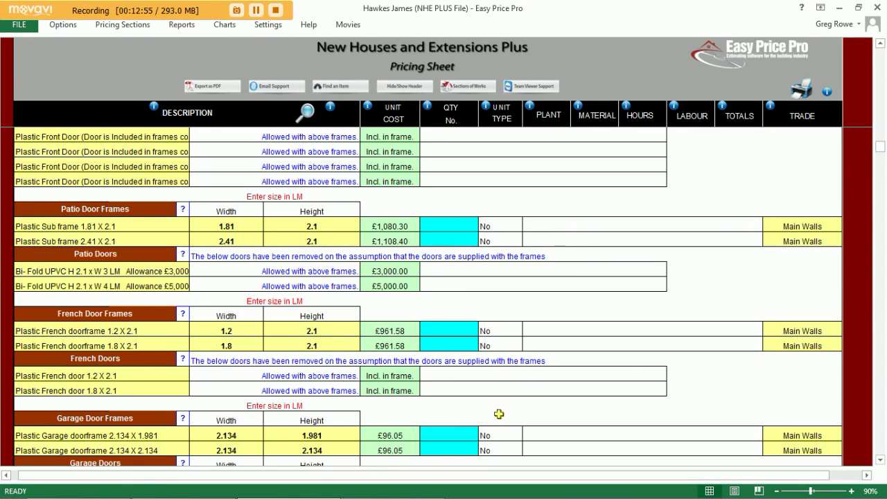
{"action": "left_click", "coordinate": [467, 344]}
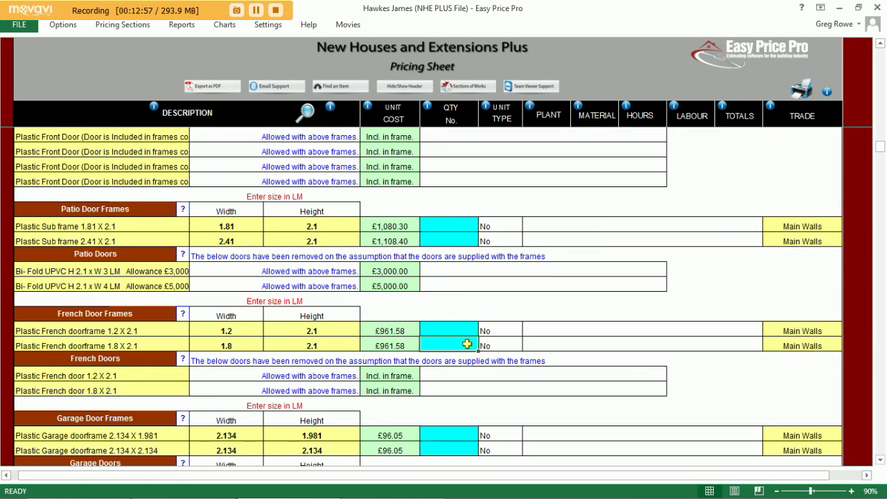
{"action": "type", "text": "2"}
{"action": "left_click", "coordinate": [458, 313]}
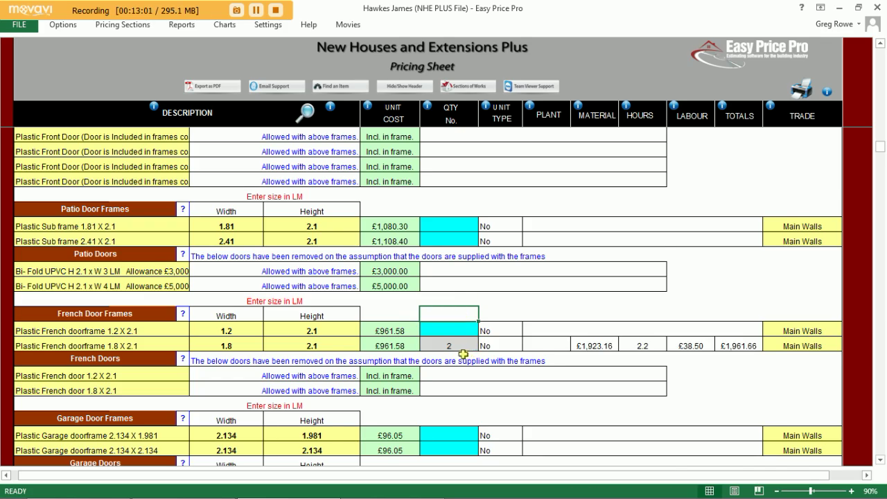
Step: Review the remaining frame items and fixings, the Glazing section and the lintel length table
{"action": "scroll", "coordinate": [463, 354], "scroll_direction": "down", "scroll_amount": 5}
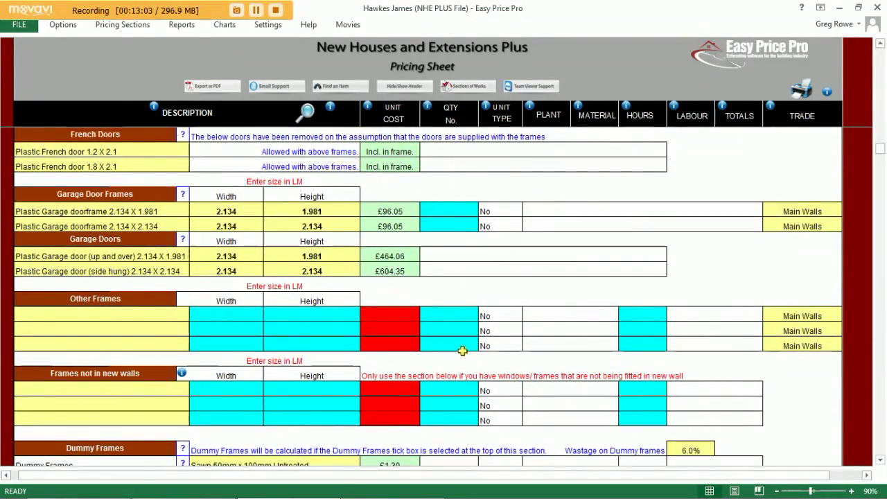
{"action": "scroll", "coordinate": [462, 351], "scroll_direction": "down", "scroll_amount": 6}
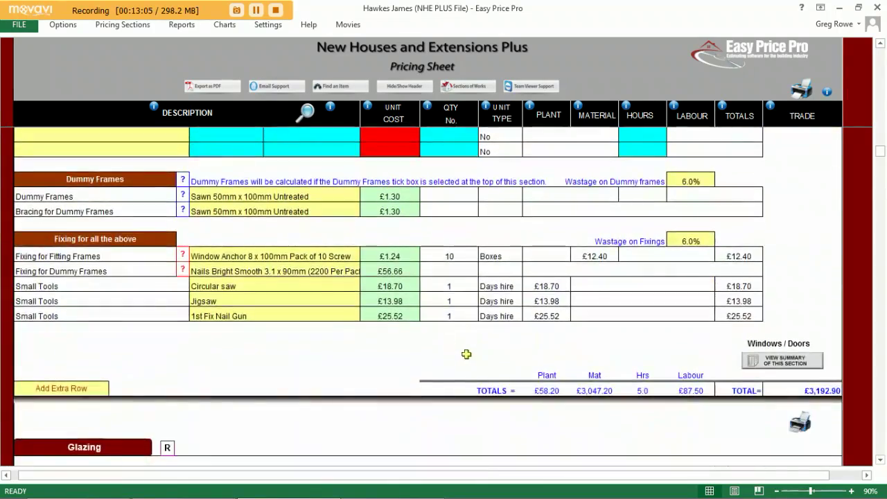
{"action": "scroll", "coordinate": [466, 354], "scroll_direction": "down", "scroll_amount": 6}
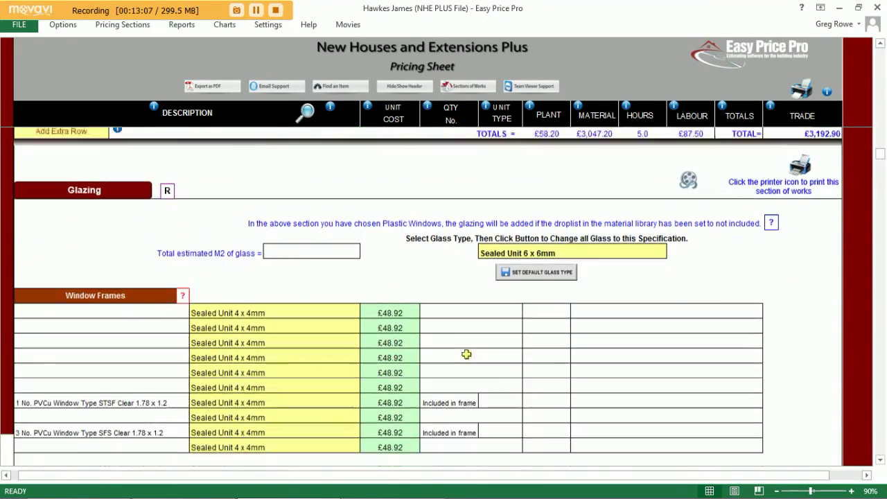
{"action": "scroll", "coordinate": [466, 354], "scroll_direction": "down", "scroll_amount": 1}
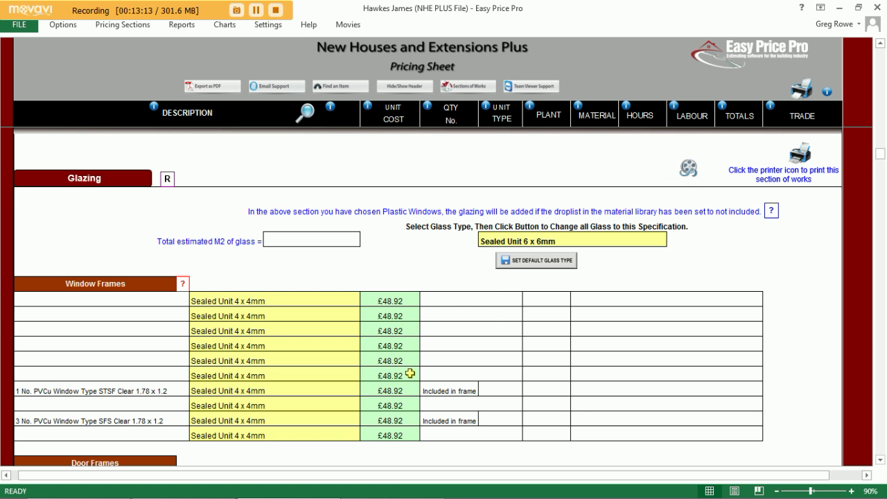
{"action": "scroll", "coordinate": [408, 375], "scroll_direction": "down", "scroll_amount": 5}
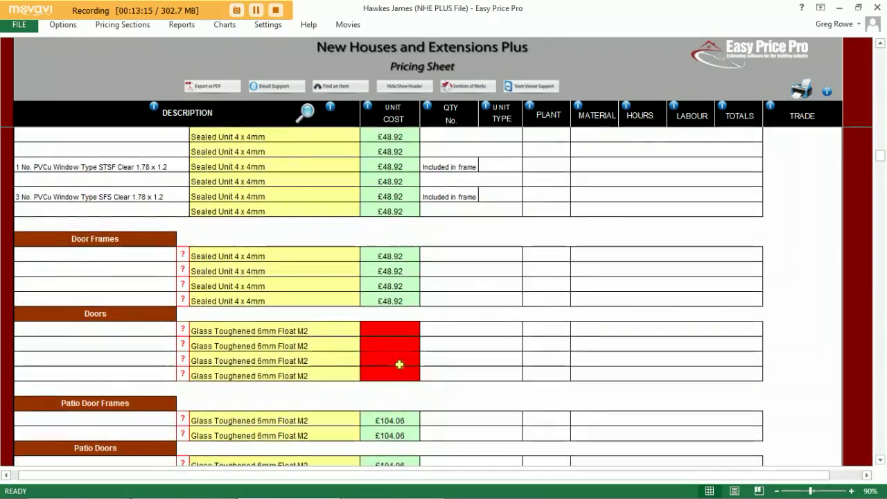
{"action": "scroll", "coordinate": [399, 365], "scroll_direction": "down", "scroll_amount": 15}
{"action": "scroll", "coordinate": [399, 363], "scroll_direction": "down", "scroll_amount": 2}
{"action": "scroll", "coordinate": [399, 363], "scroll_direction": "up", "scroll_amount": 3}
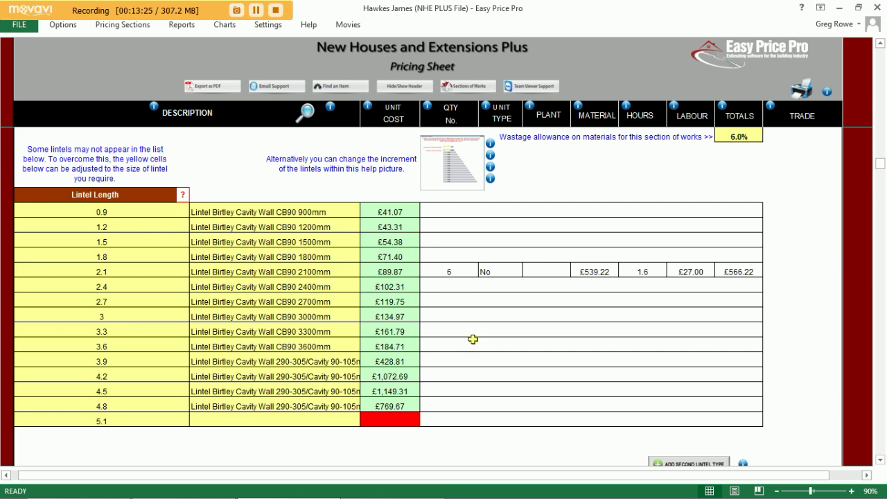
Step: Browse the lintel products available for the 2.1 lintel length without changing the selected Birtley Cavity Wall lintel
{"action": "left_click", "coordinate": [349, 272]}
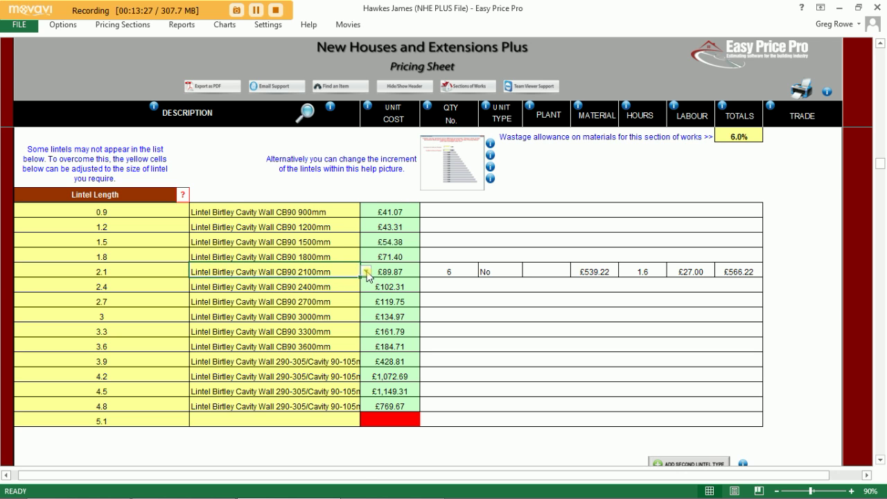
{"action": "left_click", "coordinate": [366, 271]}
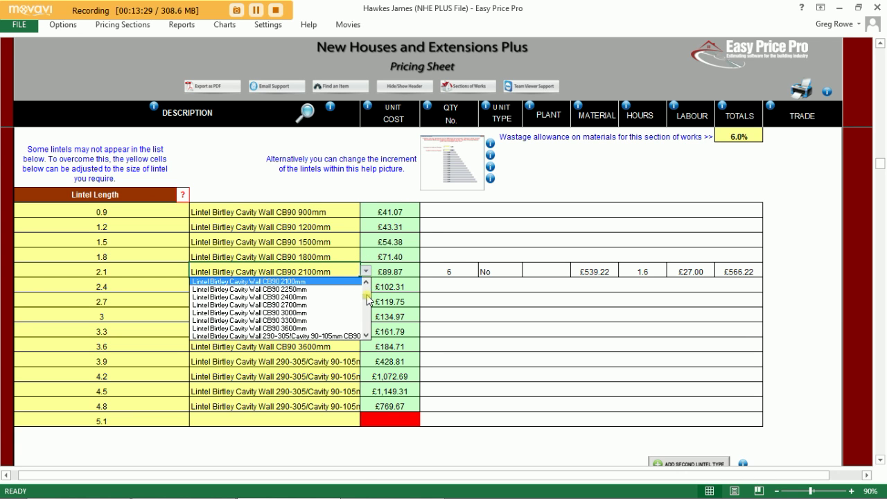
{"action": "left_click_drag", "start_coordinate": [367, 299], "coordinate": [368, 310]}
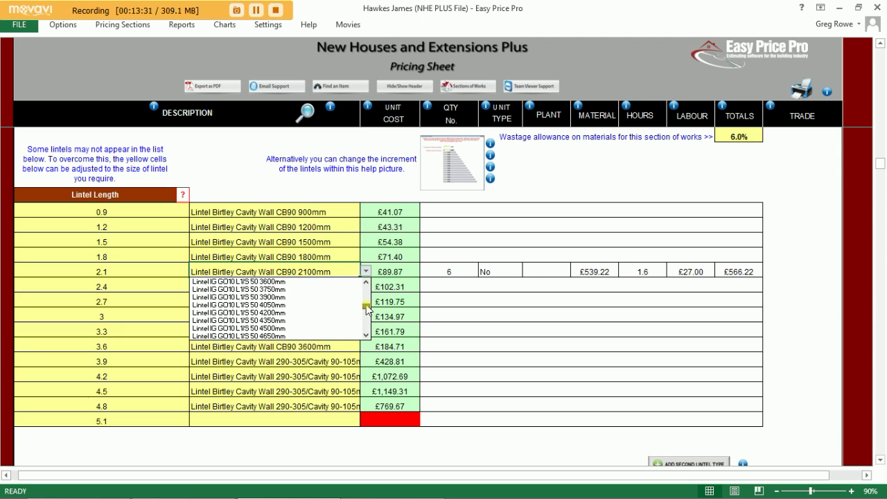
{"action": "left_click", "coordinate": [372, 201]}
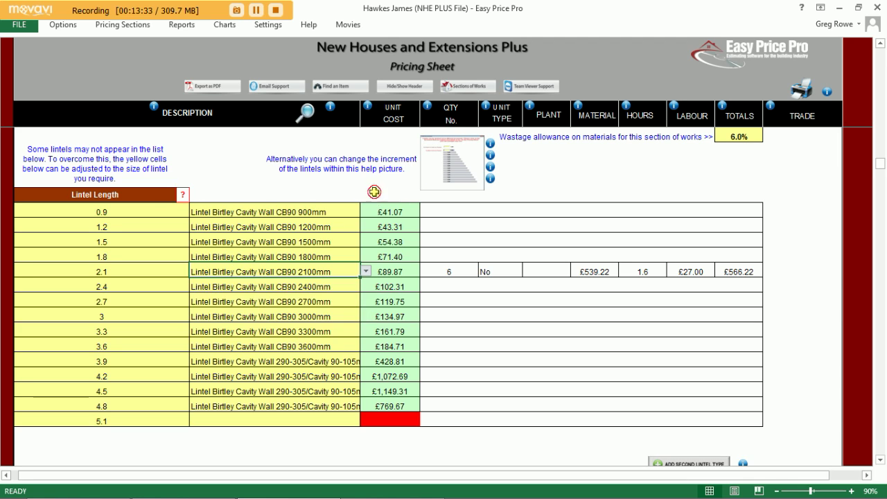
Step: Change the first Steel Universal Beam under Others to Universal Beam 254mm x 102mm x 22kg and enter a quantity of 5.1 LM
{"action": "scroll", "coordinate": [411, 285], "scroll_direction": "down", "scroll_amount": 6}
{"action": "scroll", "coordinate": [410, 293], "scroll_direction": "down", "scroll_amount": 4}
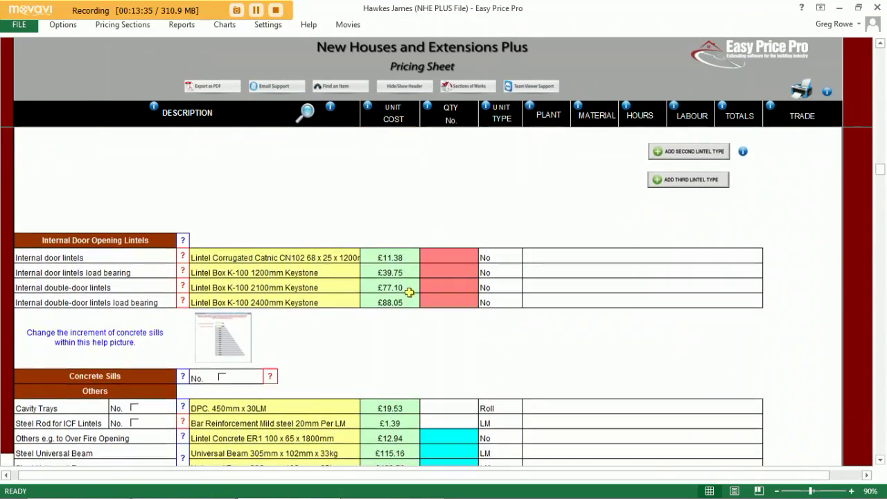
{"action": "scroll", "coordinate": [409, 293], "scroll_direction": "down", "scroll_amount": 2}
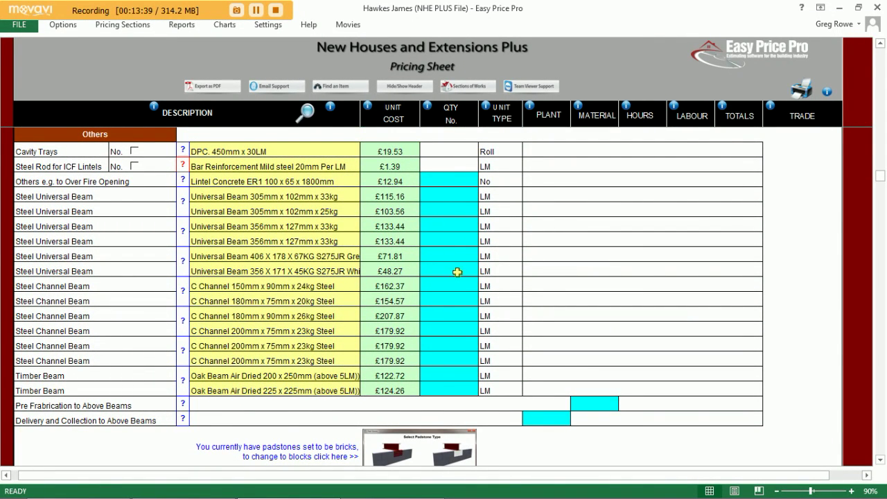
{"action": "left_click", "coordinate": [324, 198]}
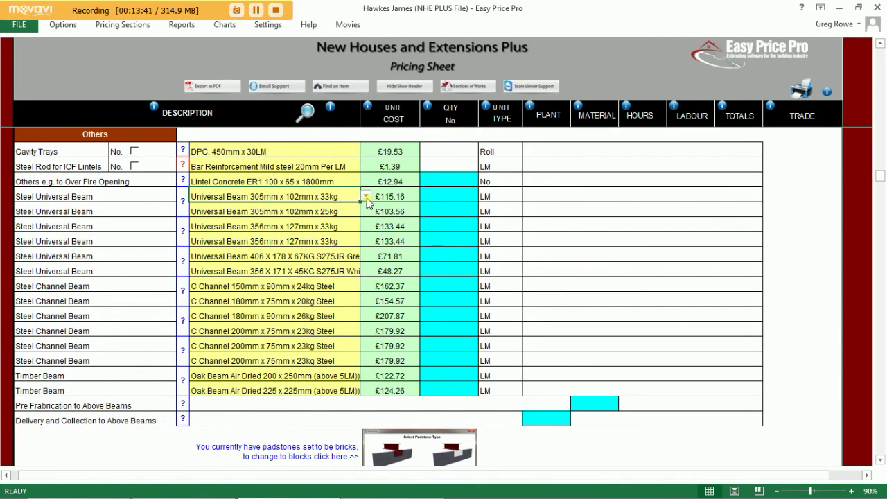
{"action": "left_click", "coordinate": [366, 198]}
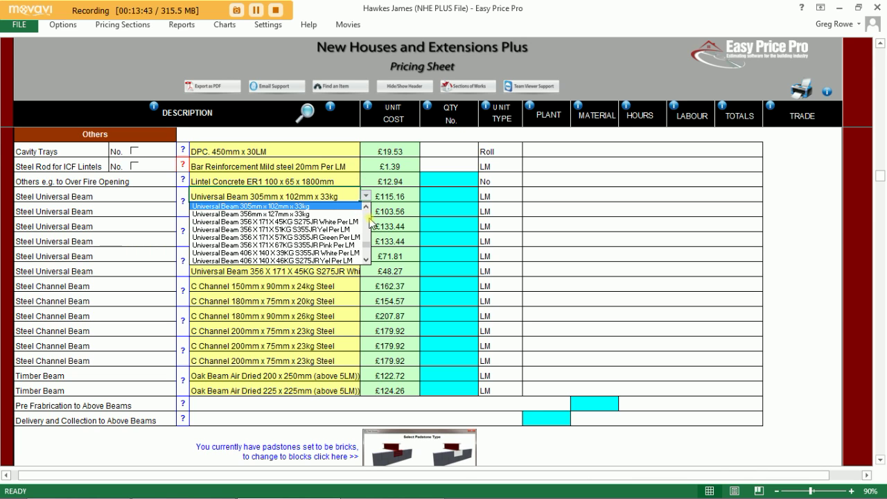
{"action": "left_click", "coordinate": [366, 206]}
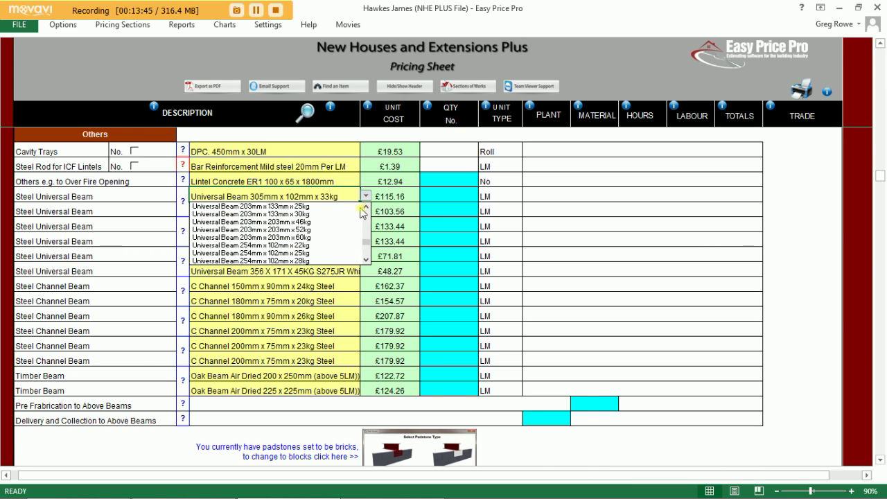
{"action": "left_click", "coordinate": [315, 245]}
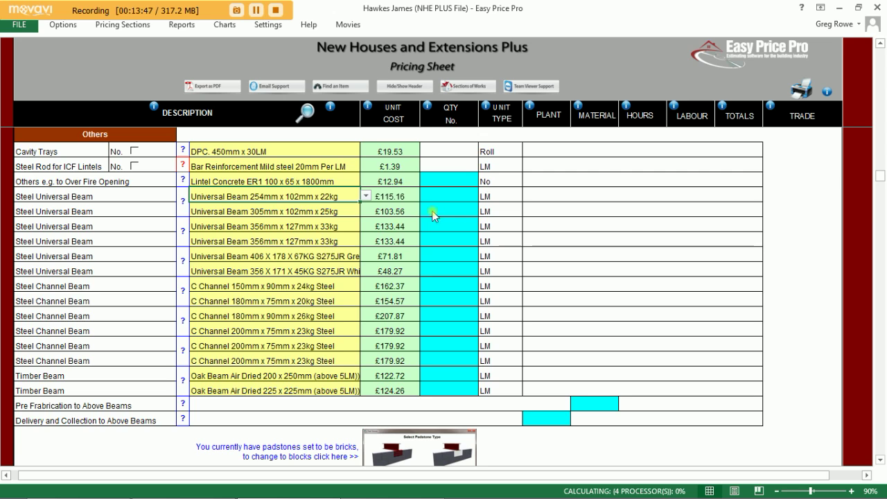
{"action": "left_click", "coordinate": [447, 196]}
{"action": "type", "text": "5.1"}
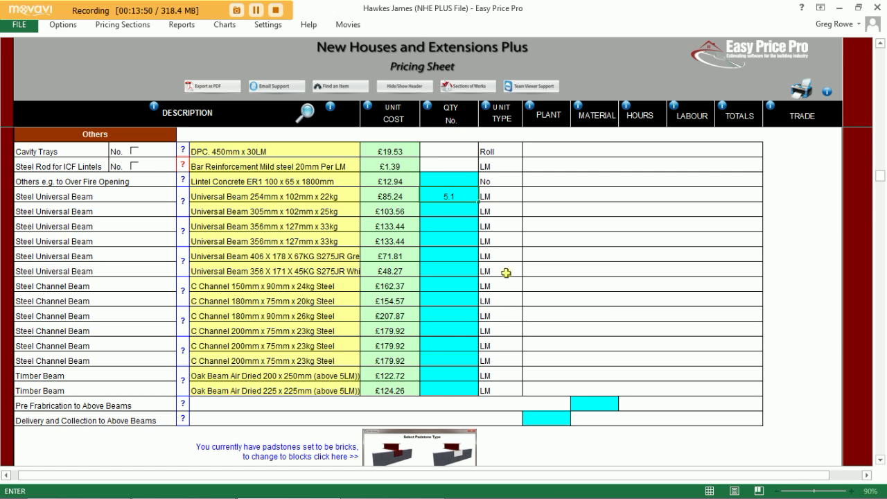
Step: Set the number of pad stones to 2, keeping the Class B Engineering Bricks option, and enter the details
{"action": "left_click", "coordinate": [431, 446]}
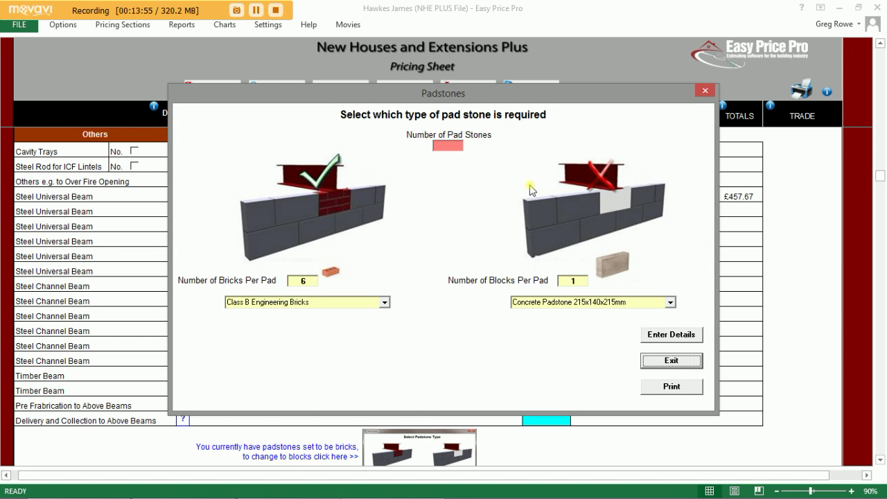
{"action": "left_click", "coordinate": [446, 146]}
{"action": "type", "text": "2"}
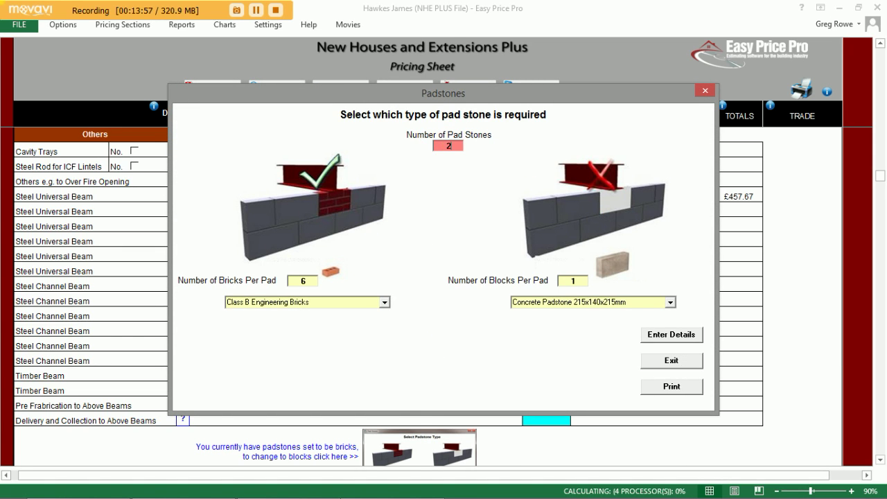
{"action": "left_click", "coordinate": [676, 336]}
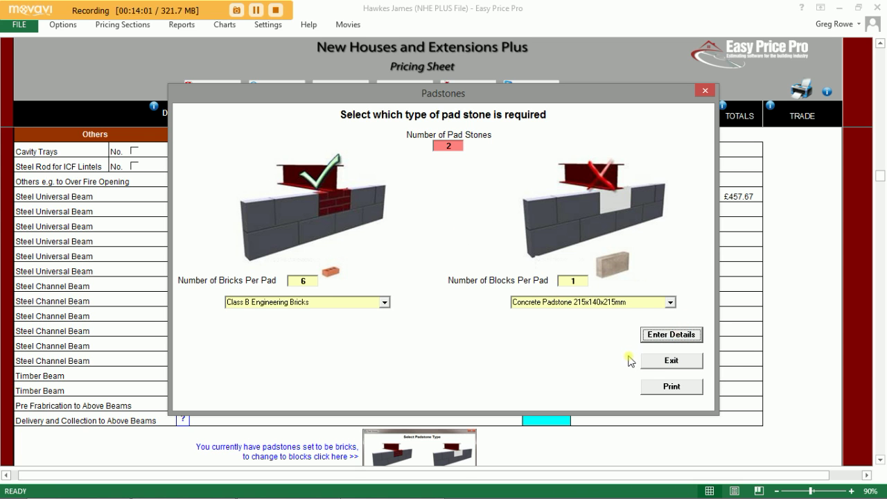
Step: Enter a bay width of 5 LM and a joist length of 5 LM for the 1st Section of Timber Joists under Upper Floors
{"action": "scroll", "coordinate": [537, 355], "scroll_direction": "down", "scroll_amount": 1}
{"action": "scroll", "coordinate": [536, 356], "scroll_direction": "down", "scroll_amount": 9}
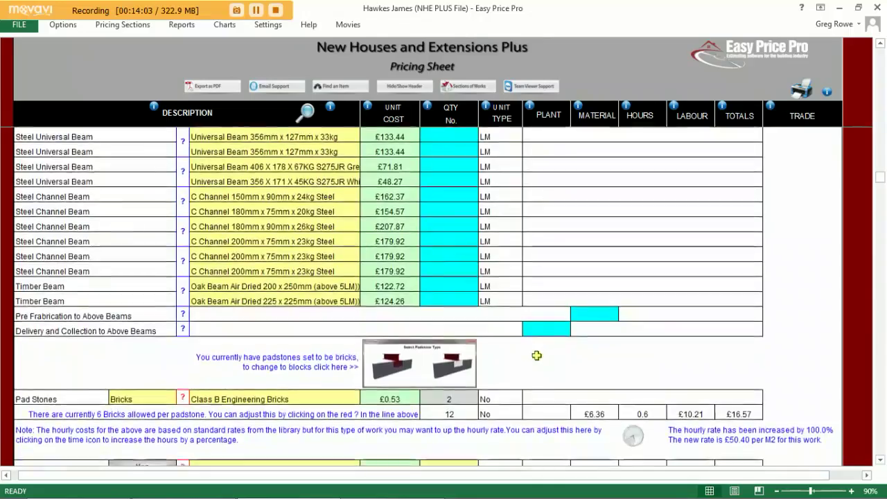
{"action": "scroll", "coordinate": [537, 356], "scroll_direction": "down", "scroll_amount": 2}
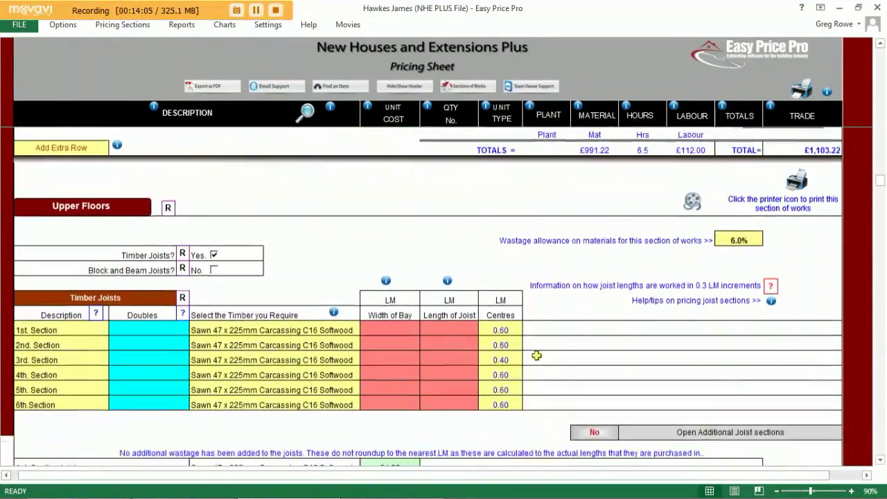
{"action": "scroll", "coordinate": [536, 356], "scroll_direction": "down", "scroll_amount": 1}
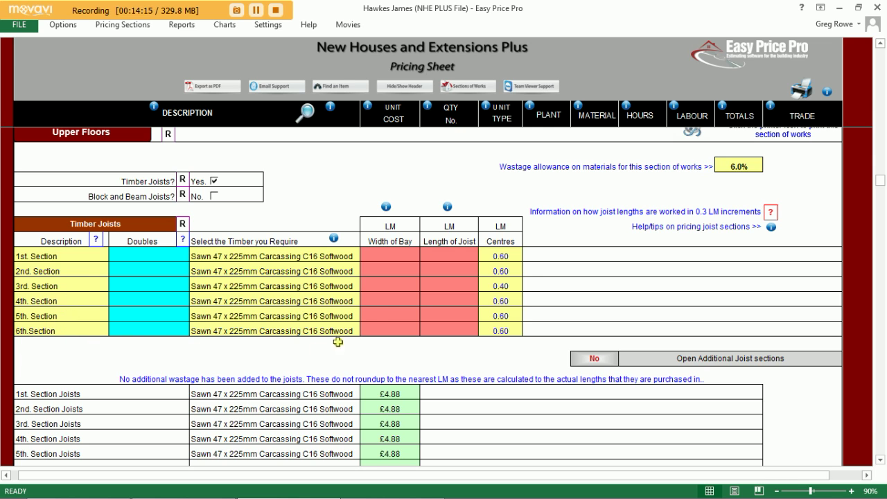
{"action": "left_click", "coordinate": [337, 257]}
{"action": "left_click", "coordinate": [366, 256]}
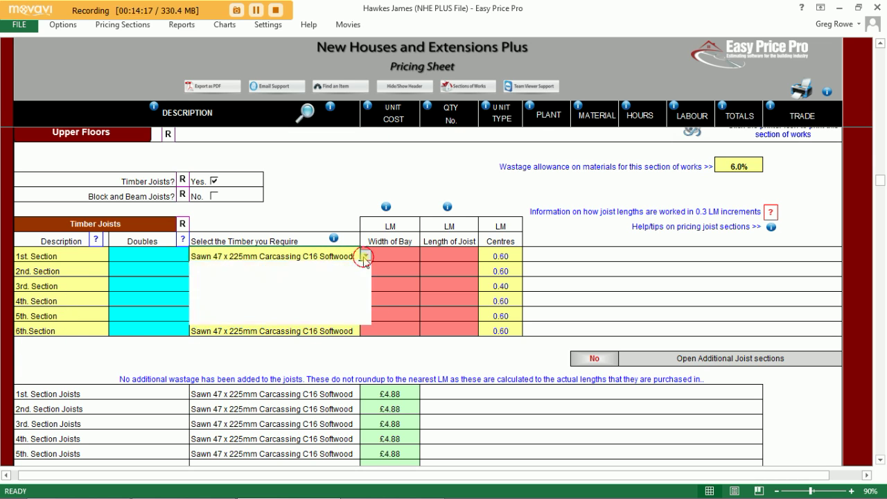
{"action": "key", "text": "Escape"}
{"action": "left_click", "coordinate": [390, 254]}
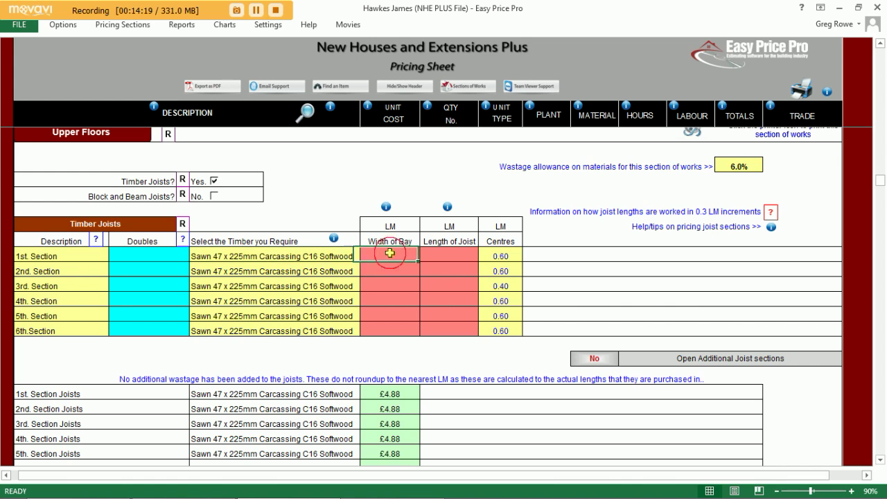
{"action": "type", "text": "5"}
{"action": "left_click", "coordinate": [454, 257]}
{"action": "type", "text": "5"}
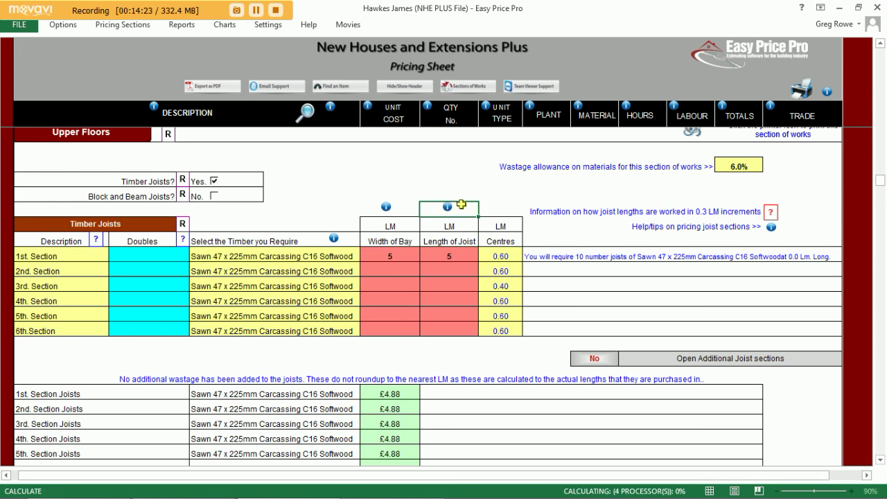
{"action": "left_click", "coordinate": [453, 208]}
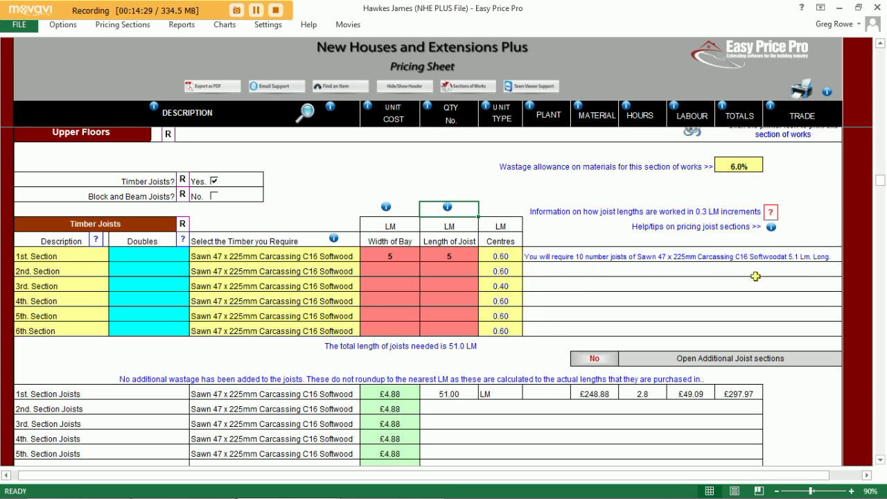
Step: Review the calculated joists, restraint straps, noggins, joist hangers, fixings and totals in Upper Floors, down to Roof Structure
{"action": "scroll", "coordinate": [596, 336], "scroll_direction": "down", "scroll_amount": 1}
{"action": "scroll", "coordinate": [595, 335], "scroll_direction": "down", "scroll_amount": 5}
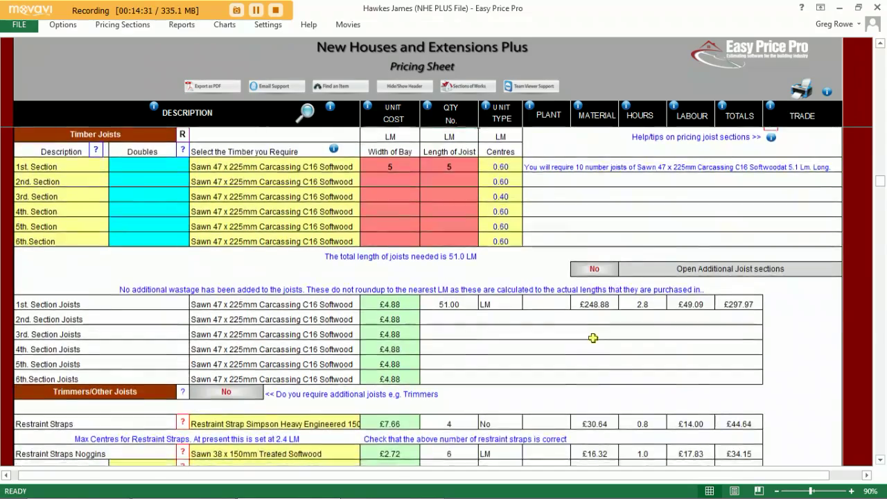
{"action": "scroll", "coordinate": [592, 338], "scroll_direction": "down", "scroll_amount": 1}
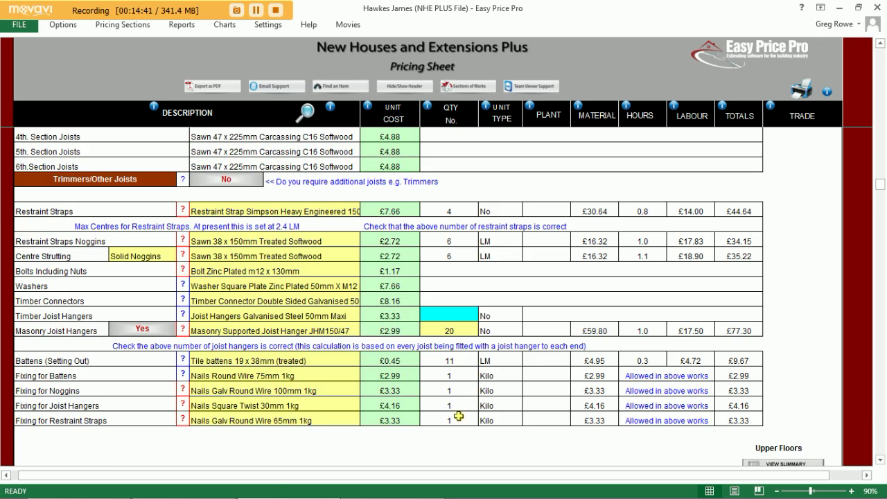
{"action": "scroll", "coordinate": [459, 415], "scroll_direction": "down", "scroll_amount": 4}
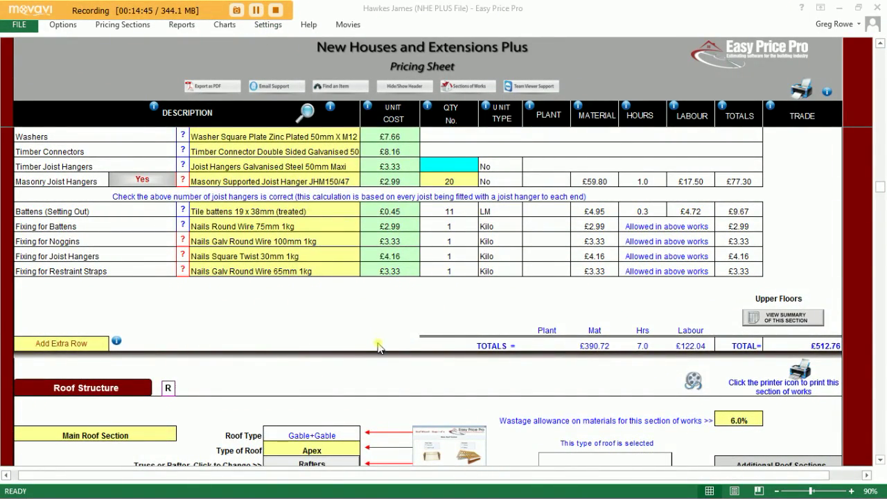
{"action": "left_click", "coordinate": [395, 359]}
{"action": "scroll", "coordinate": [397, 367], "scroll_direction": "down", "scroll_amount": 1}
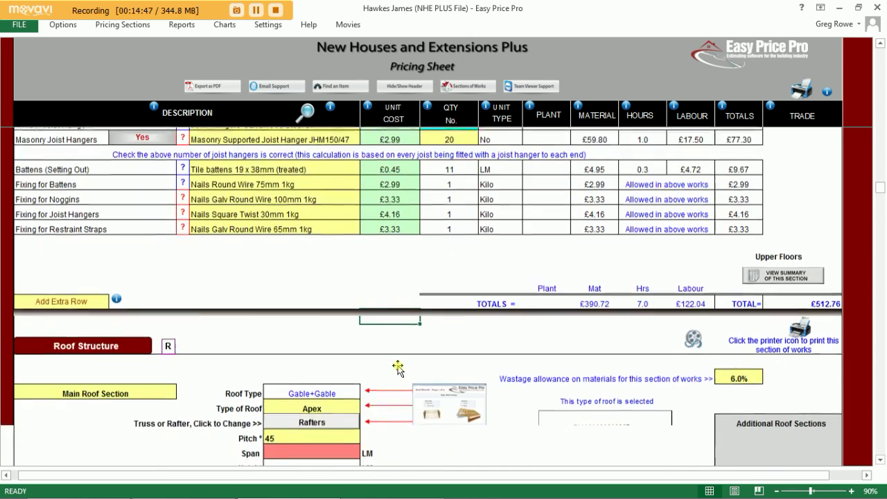
{"action": "scroll", "coordinate": [397, 367], "scroll_direction": "down", "scroll_amount": 4}
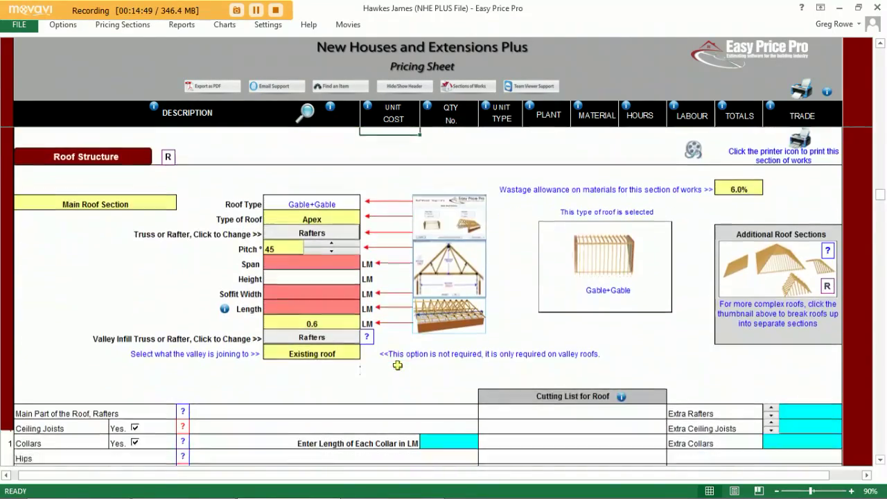
Step: Define the main roof section in the Roof Wizard as an apex roof with rafters, Hip + Valley, and enter it onto the pricing sheet
{"action": "left_click", "coordinate": [446, 221]}
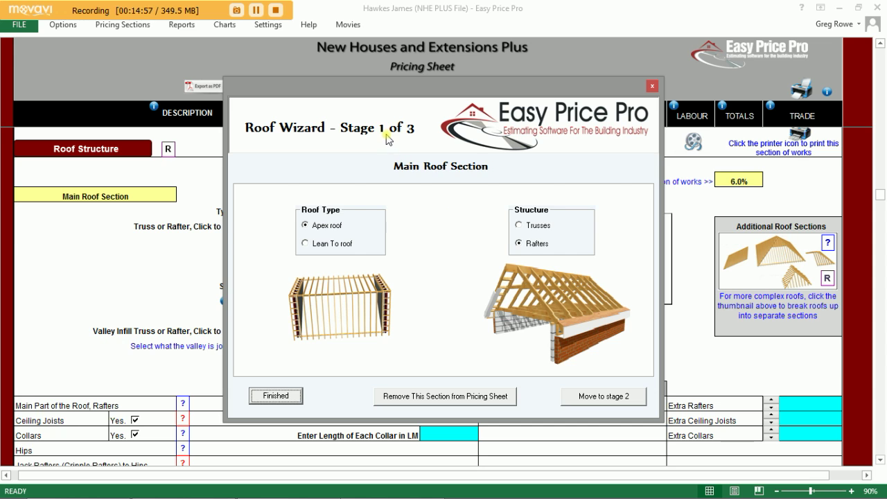
{"action": "left_click", "coordinate": [325, 246]}
{"action": "left_click", "coordinate": [322, 226]}
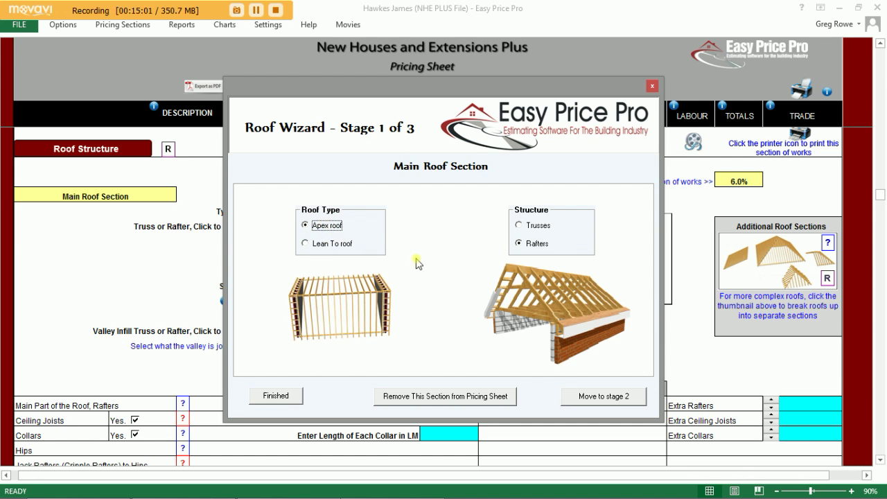
{"action": "left_click", "coordinate": [537, 225]}
{"action": "left_click", "coordinate": [537, 243]}
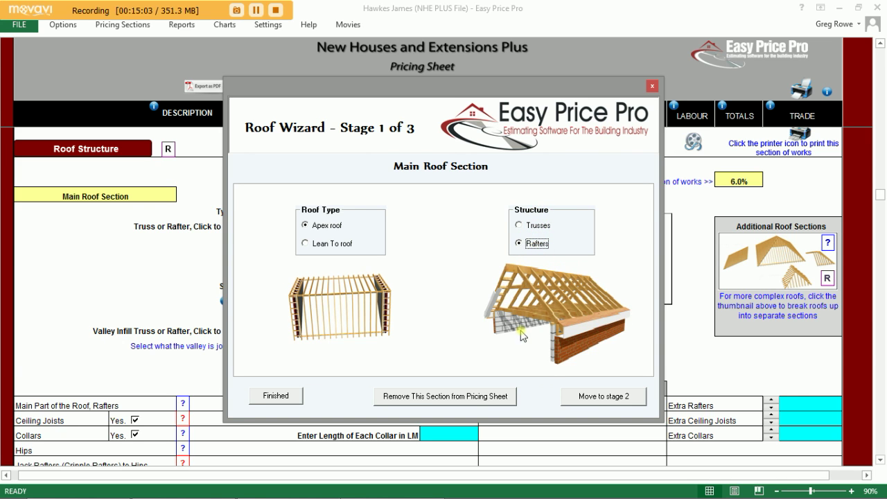
{"action": "left_click", "coordinate": [599, 399]}
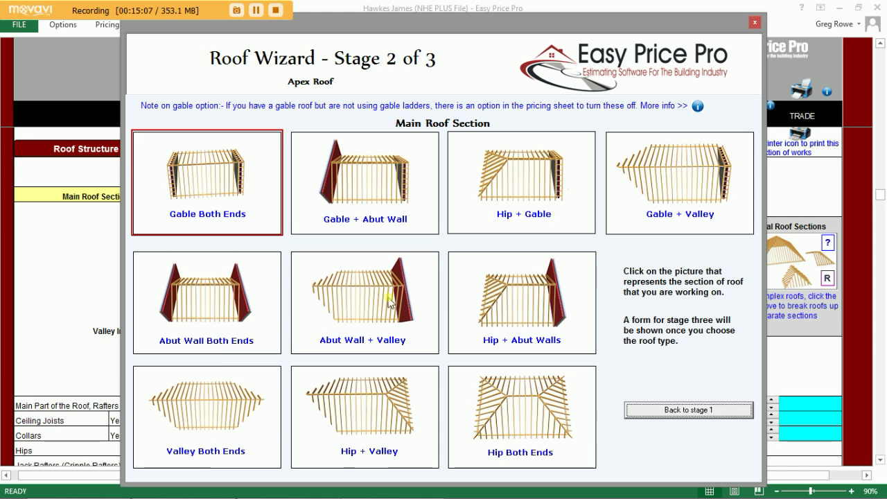
{"action": "left_click", "coordinate": [367, 408]}
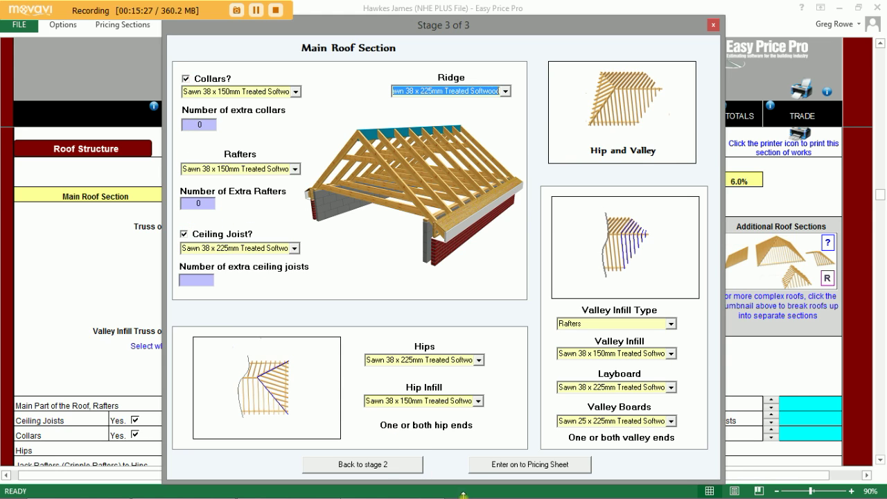
{"action": "left_click", "coordinate": [510, 466]}
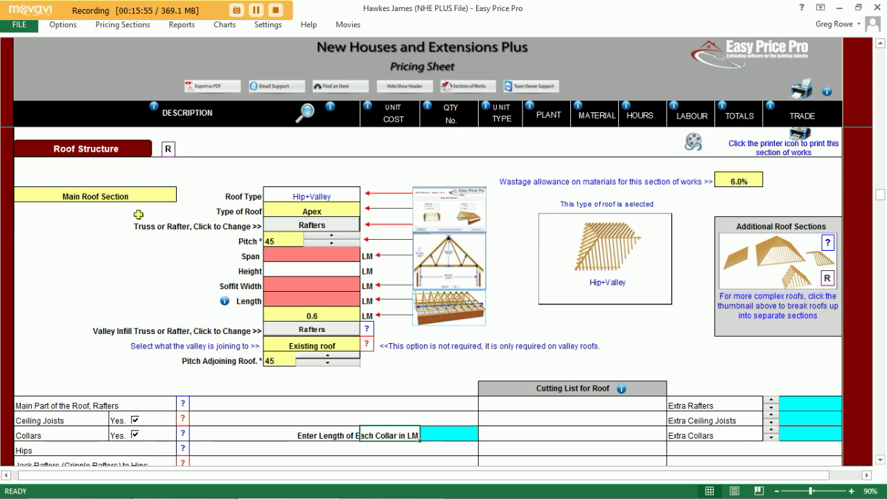
Step: Look through Section 2 and Section 3 of the additional roof sections and return to the pricing sheet
{"action": "left_click", "coordinate": [793, 261]}
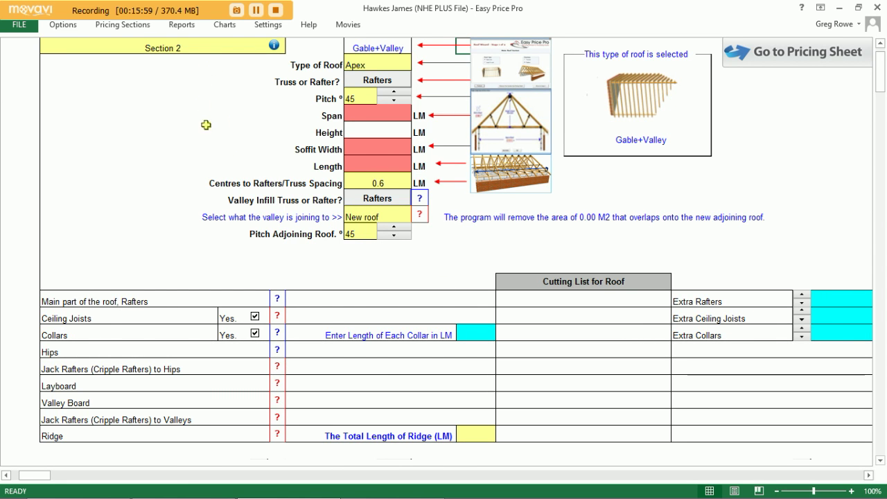
{"action": "scroll", "coordinate": [289, 229], "scroll_direction": "down", "scroll_amount": 5}
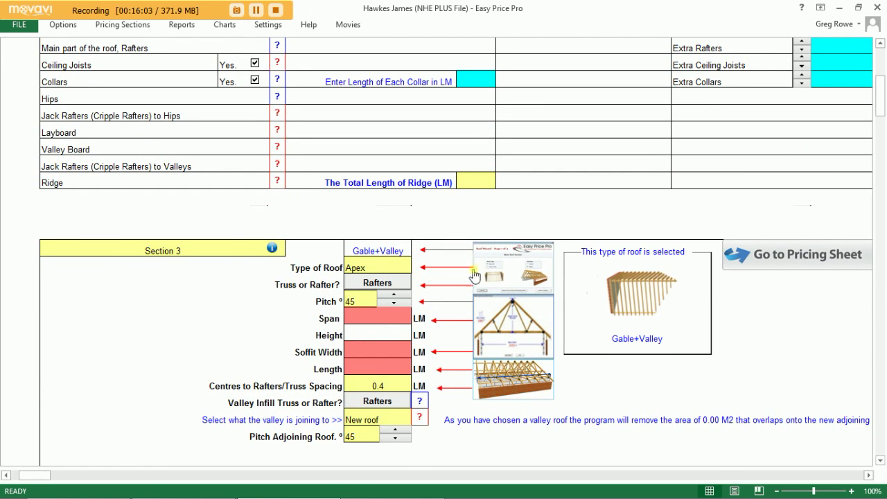
{"action": "scroll", "coordinate": [442, 291], "scroll_direction": "down", "scroll_amount": 1}
{"action": "scroll", "coordinate": [442, 291], "scroll_direction": "down", "scroll_amount": 2}
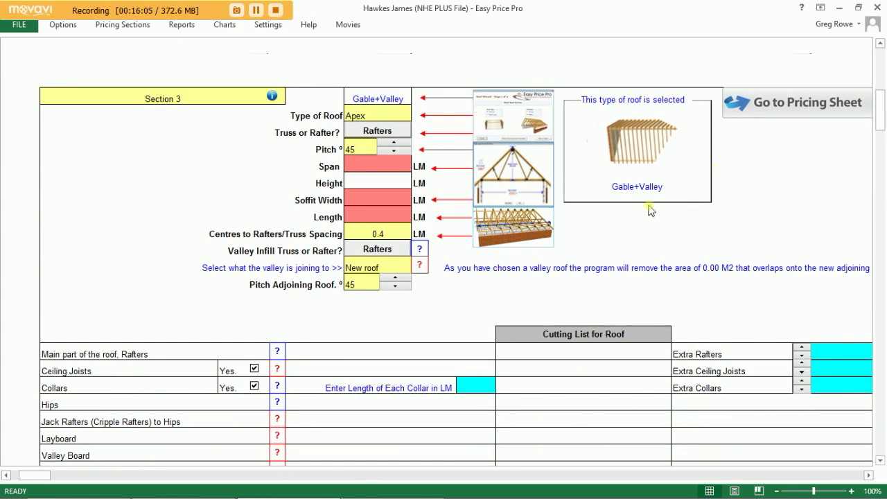
{"action": "left_click", "coordinate": [807, 106]}
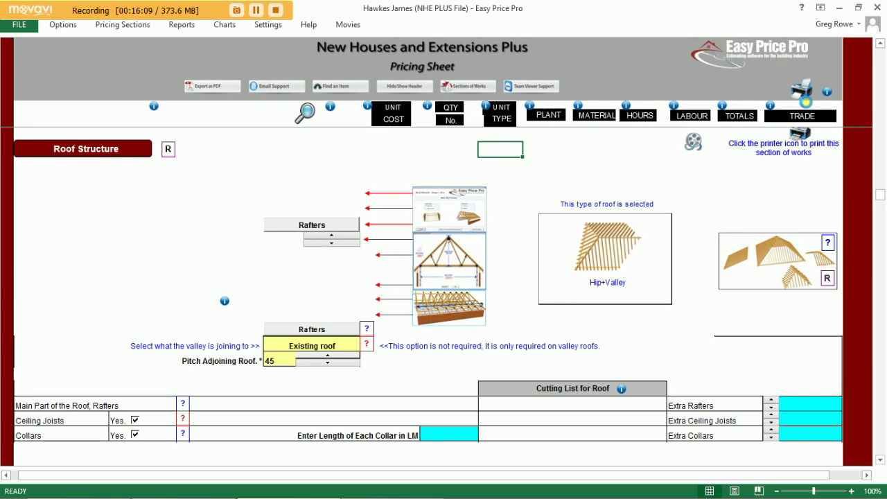
Step: Set the main roof section's span to 4.7 LM and its soffit width to 0.15 LM
{"action": "left_click", "coordinate": [459, 264]}
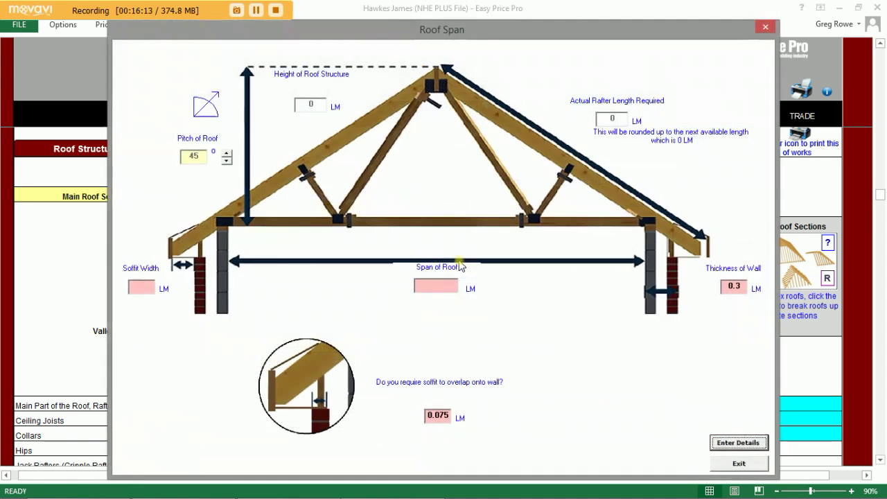
{"action": "left_click", "coordinate": [447, 285]}
{"action": "type", "text": "4.7"}
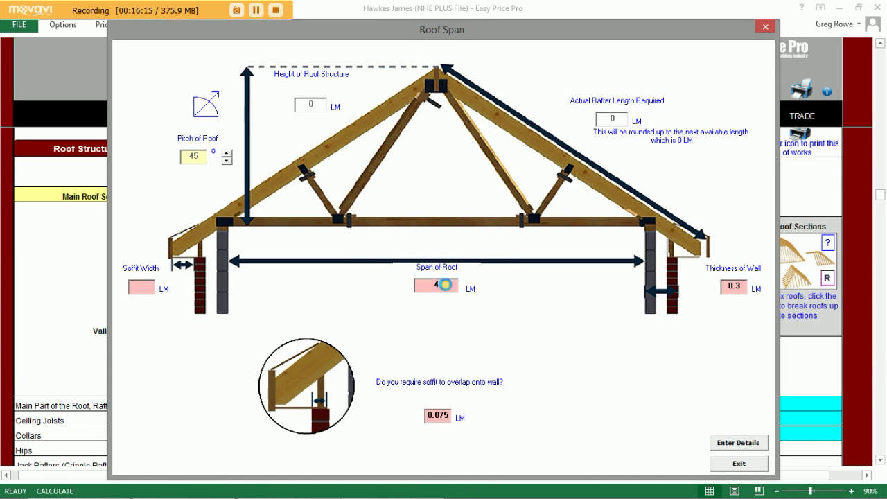
{"action": "left_click", "coordinate": [142, 286]}
{"action": "type", "text": ".1"}
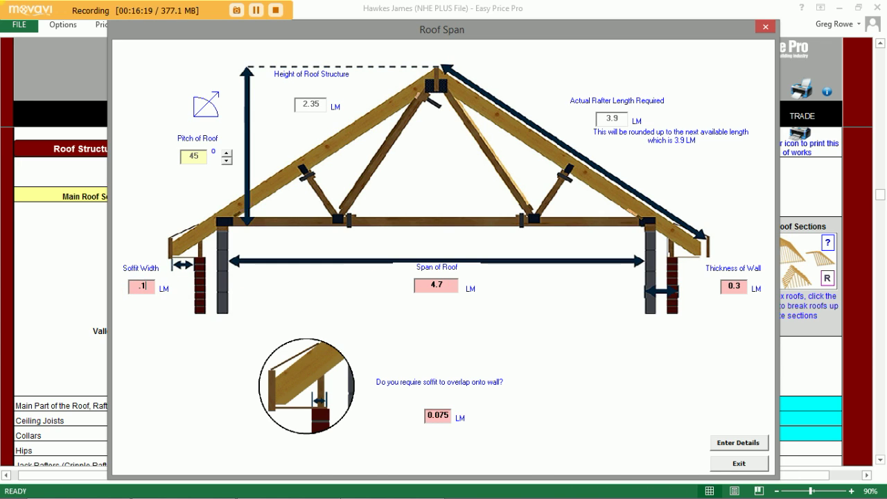
{"action": "type", "text": "5"}
Step: Set the pitch of the main roof to 42 degrees and close the roof span dialog
{"action": "left_click", "coordinate": [226, 160]}
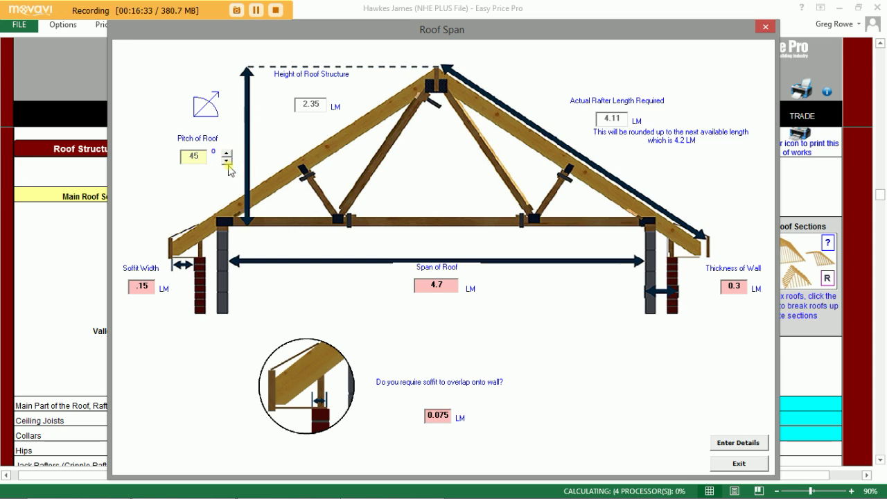
{"action": "left_click", "coordinate": [226, 158]}
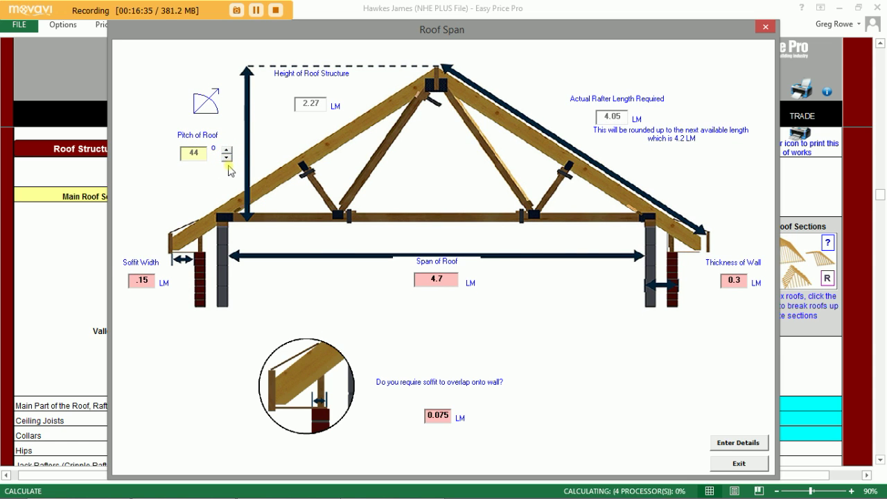
{"action": "left_click", "coordinate": [226, 156]}
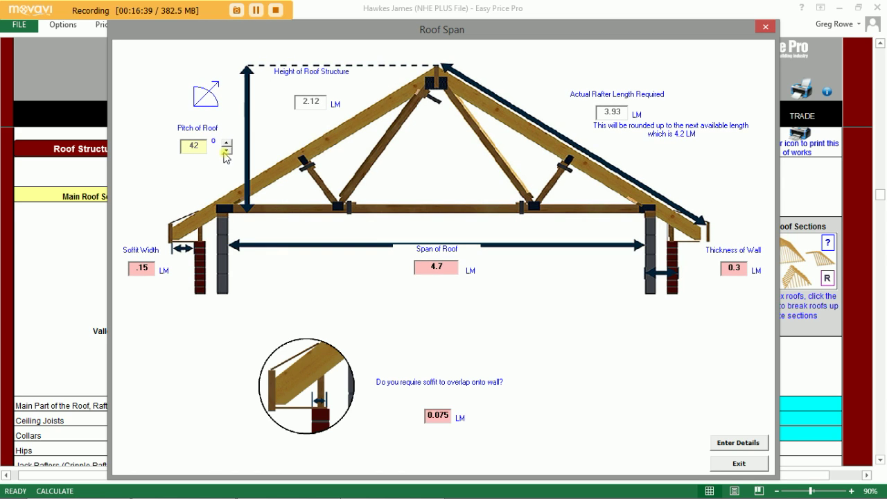
{"action": "left_click", "coordinate": [739, 463]}
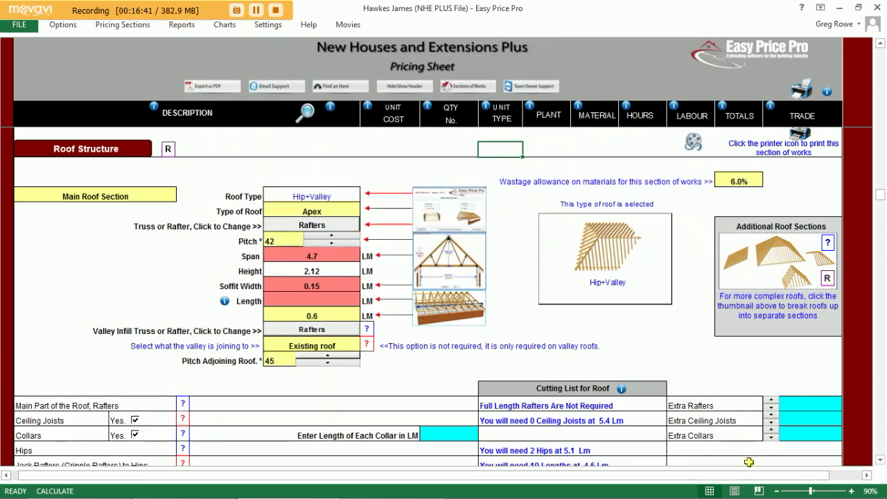
Step: Set the length of the main roof section to 5 LM and enter the details on the pricing sheet
{"action": "left_click", "coordinate": [463, 312]}
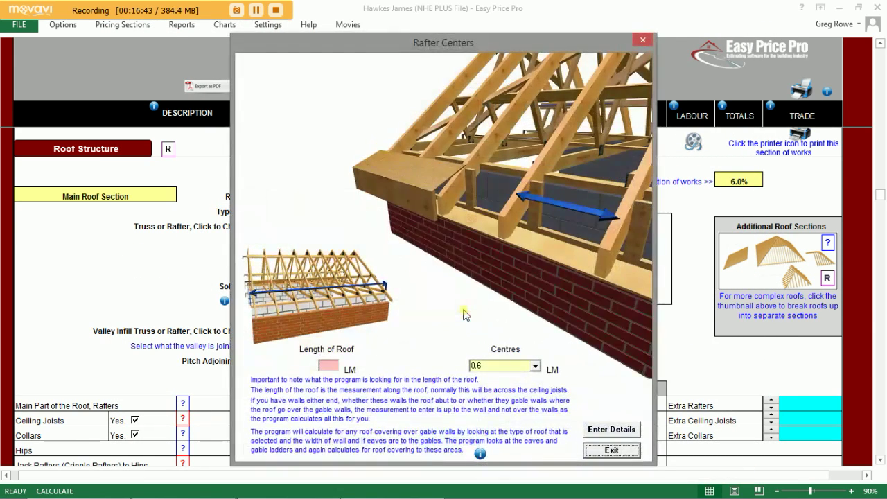
{"action": "left_click", "coordinate": [327, 365]}
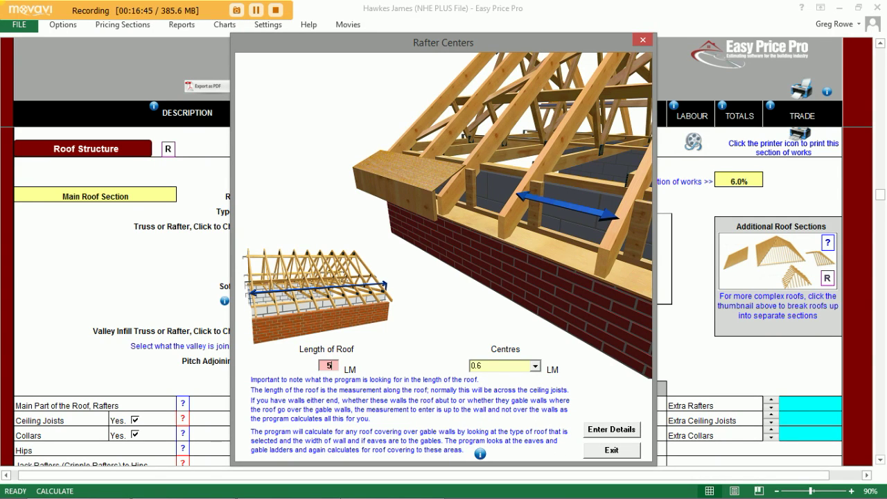
{"action": "left_click", "coordinate": [602, 431]}
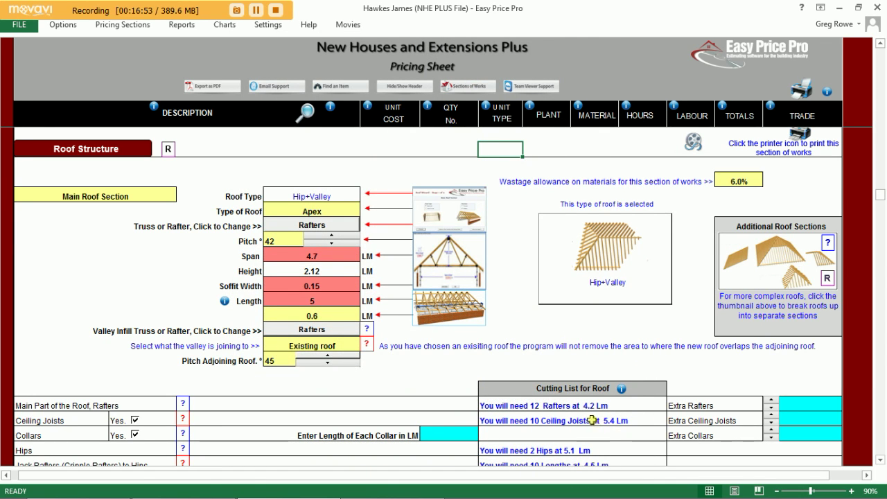
Step: Review the roof cutting list, main roof section totals, insulation layer options and the materials offered for the first insulation row
{"action": "scroll", "coordinate": [589, 420], "scroll_direction": "down", "scroll_amount": 3}
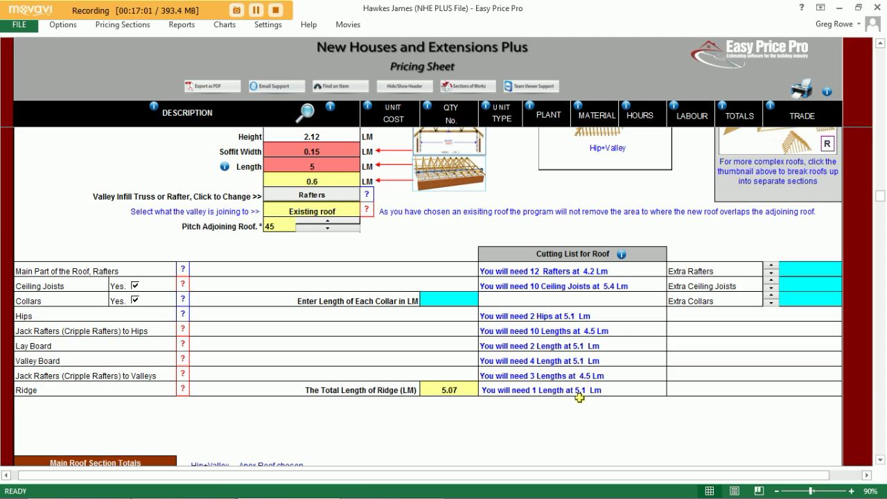
{"action": "scroll", "coordinate": [579, 392], "scroll_direction": "down", "scroll_amount": 5}
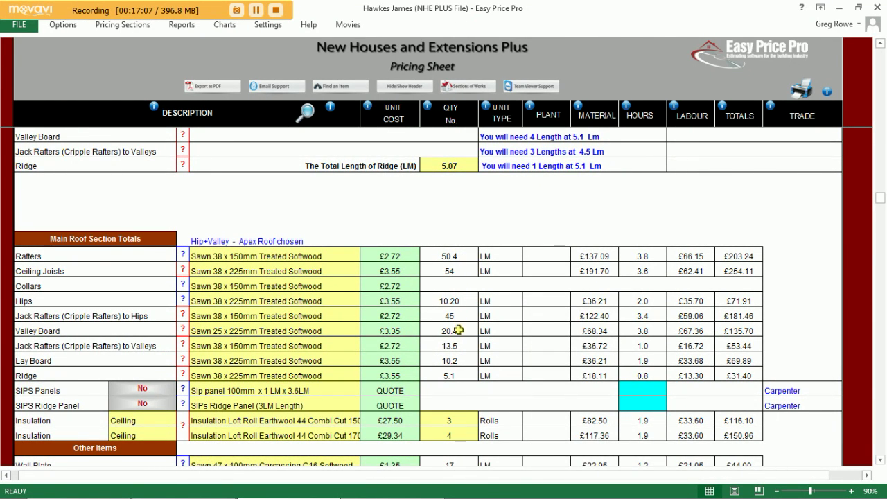
{"action": "scroll", "coordinate": [463, 411], "scroll_direction": "down", "scroll_amount": 1}
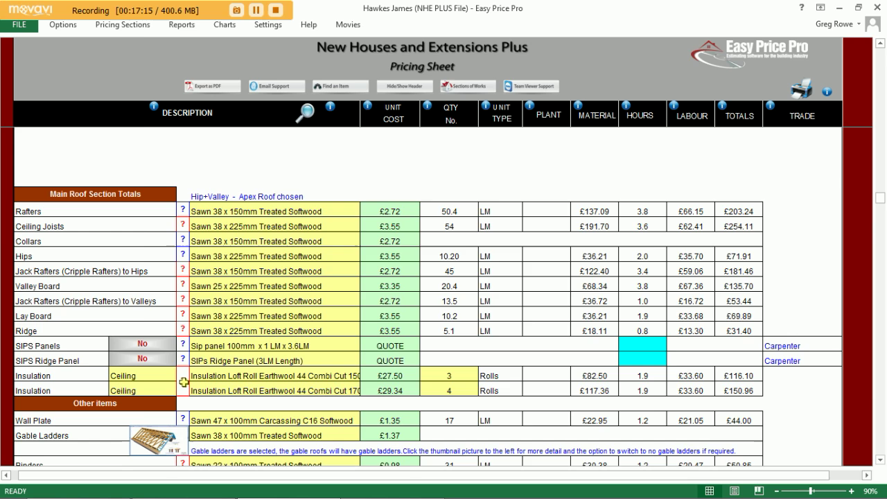
{"action": "left_click", "coordinate": [184, 382]}
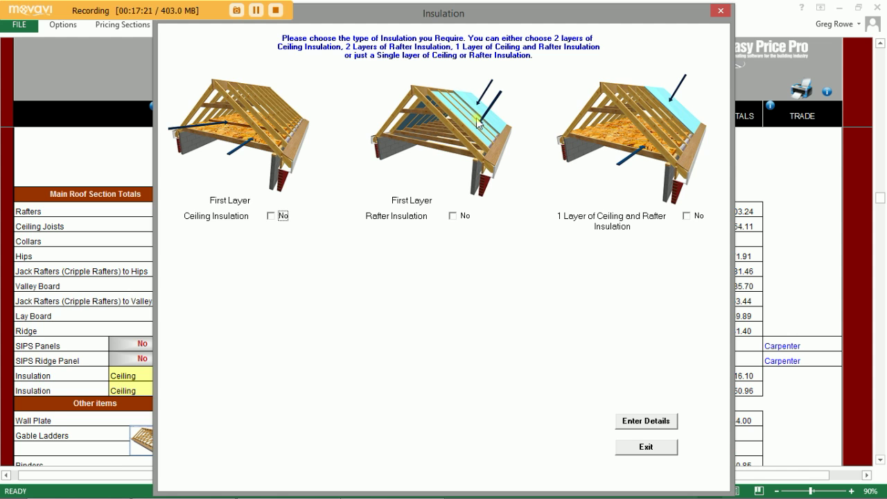
{"action": "left_click", "coordinate": [646, 447]}
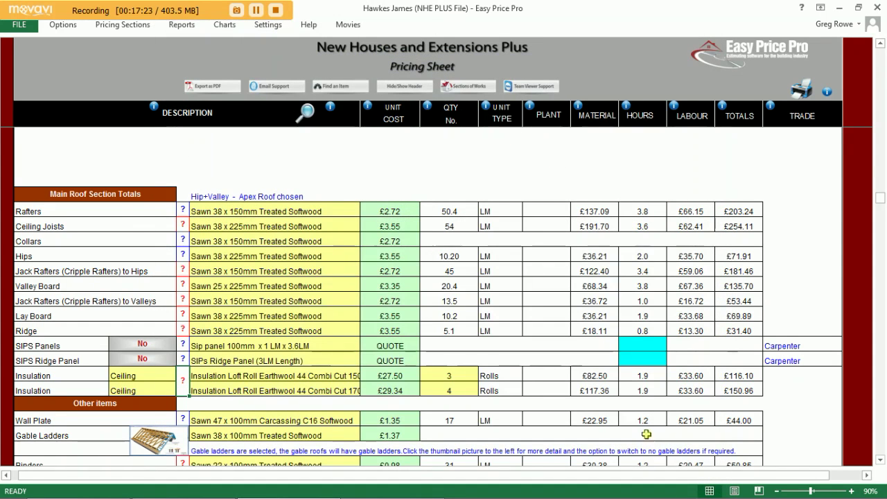
{"action": "left_click", "coordinate": [311, 375]}
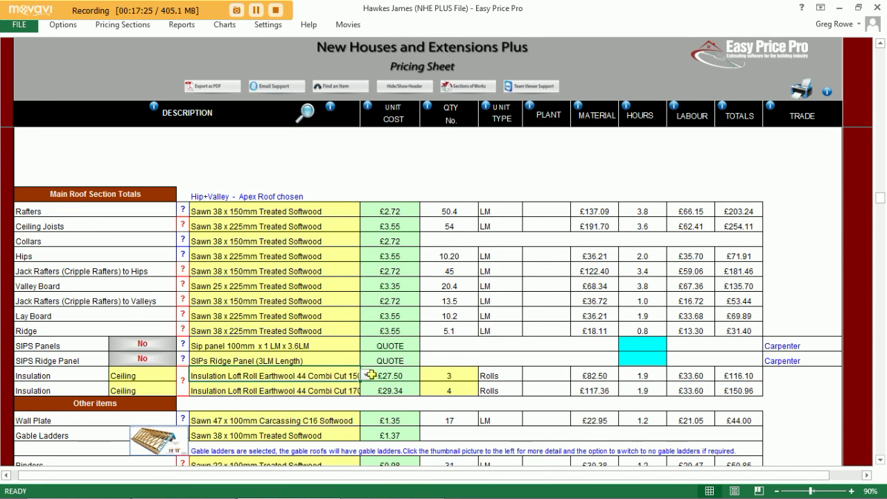
{"action": "left_click", "coordinate": [365, 375]}
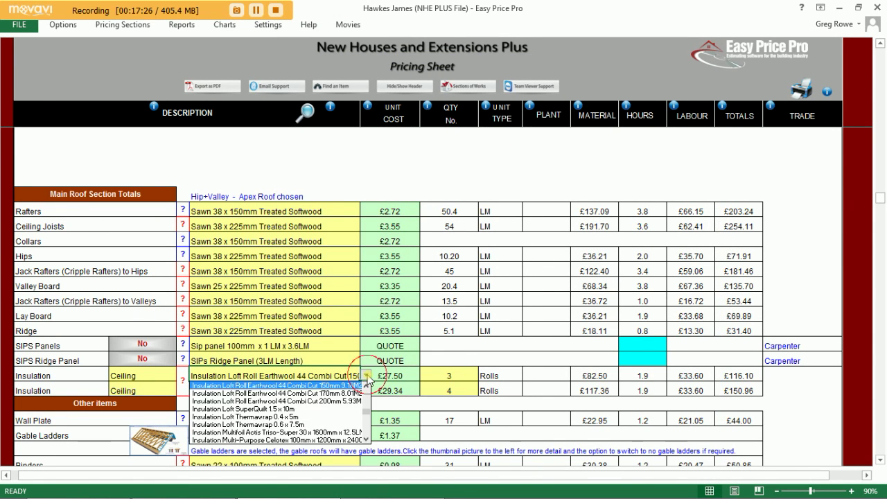
{"action": "left_click", "coordinate": [388, 196]}
Step: Look through the other roof items and check which material types are offered for the fascias and soffits
{"action": "scroll", "coordinate": [450, 336], "scroll_direction": "down", "scroll_amount": 5}
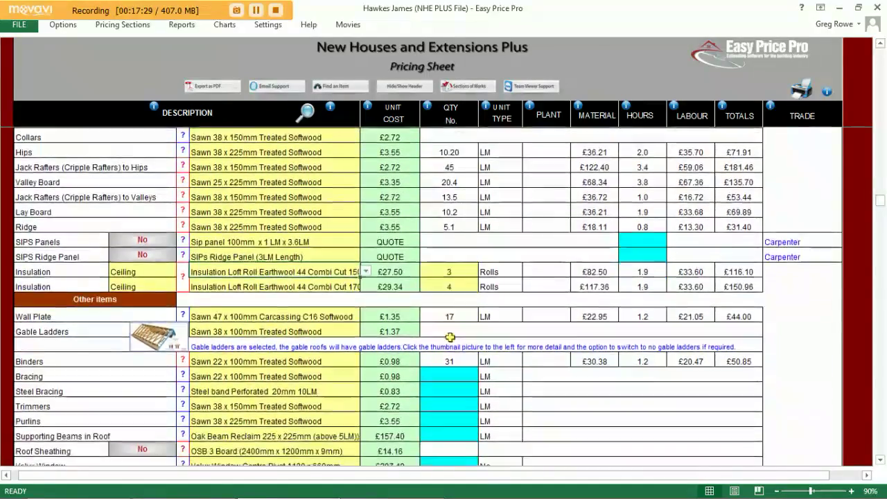
{"action": "scroll", "coordinate": [450, 337], "scroll_direction": "down", "scroll_amount": 1}
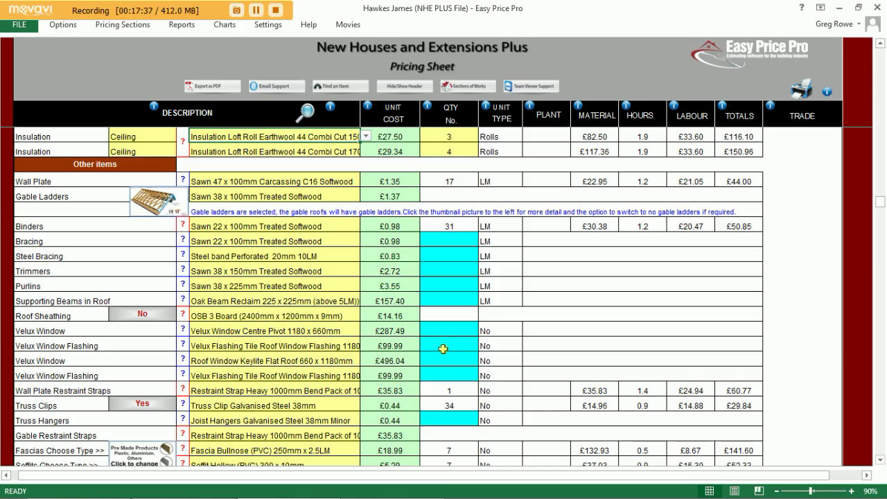
{"action": "scroll", "coordinate": [453, 364], "scroll_direction": "down", "scroll_amount": 3}
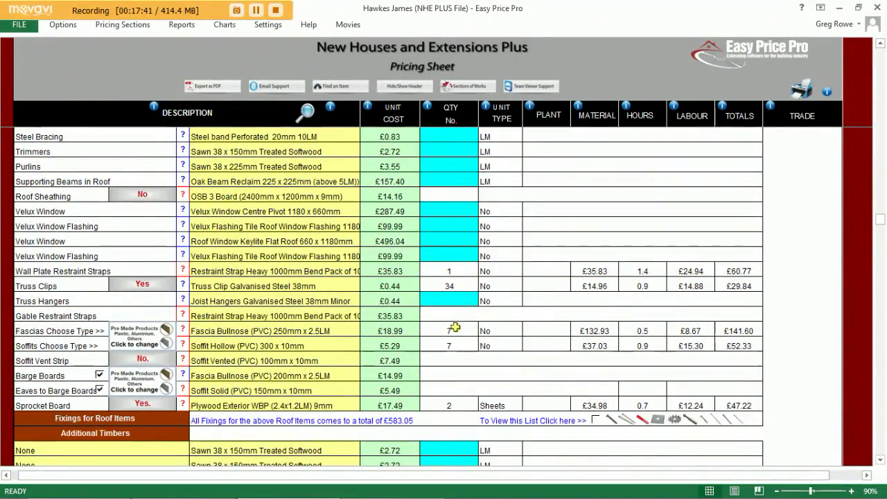
{"action": "left_click", "coordinate": [145, 338]}
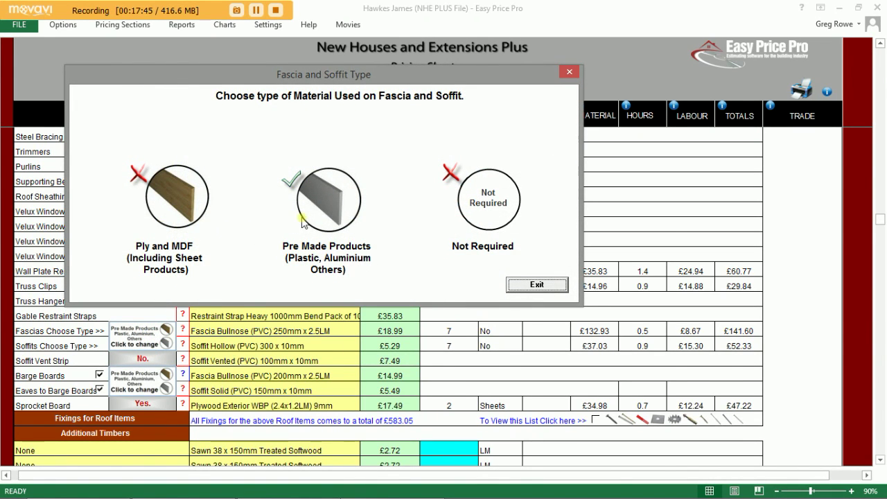
{"action": "left_click", "coordinate": [532, 284]}
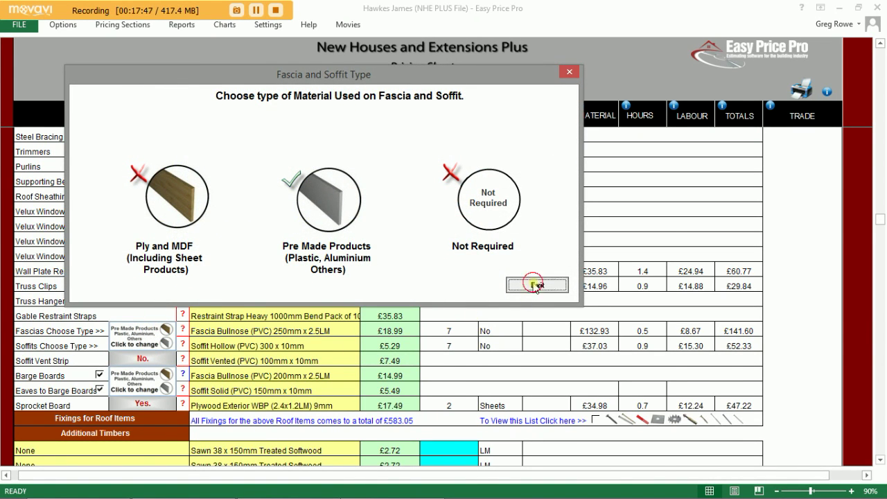
Step: Choose the pan tile Redland Regent Roof Tile Tudor Brown as the covering in the Roof Covering section
{"action": "scroll", "coordinate": [483, 347], "scroll_direction": "down", "scroll_amount": 2}
{"action": "scroll", "coordinate": [484, 355], "scroll_direction": "down", "scroll_amount": 2}
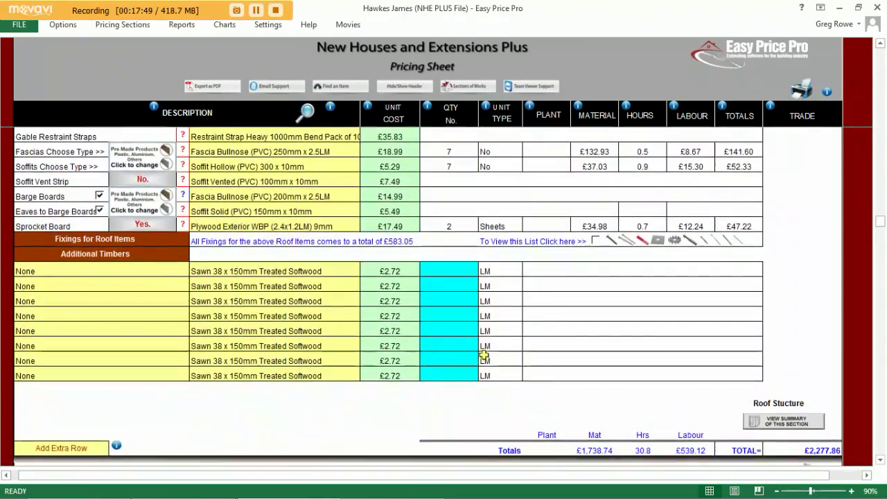
{"action": "scroll", "coordinate": [483, 355], "scroll_direction": "down", "scroll_amount": 7}
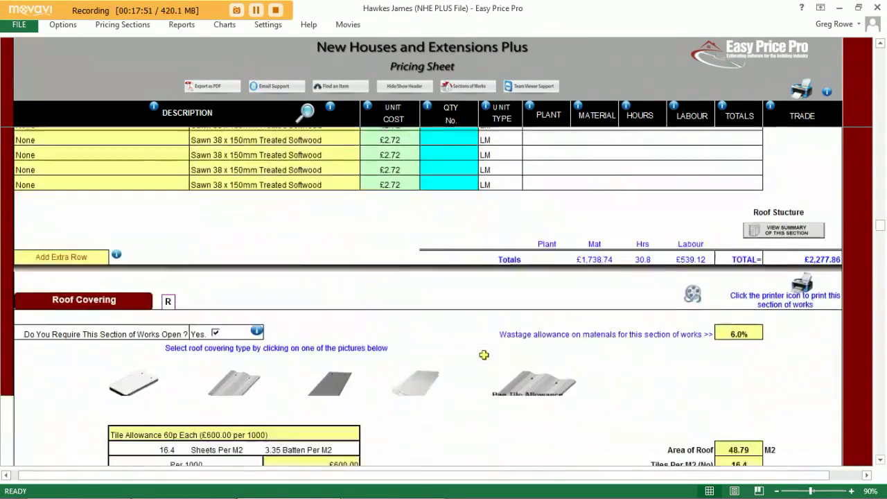
{"action": "scroll", "coordinate": [483, 355], "scroll_direction": "down", "scroll_amount": 1}
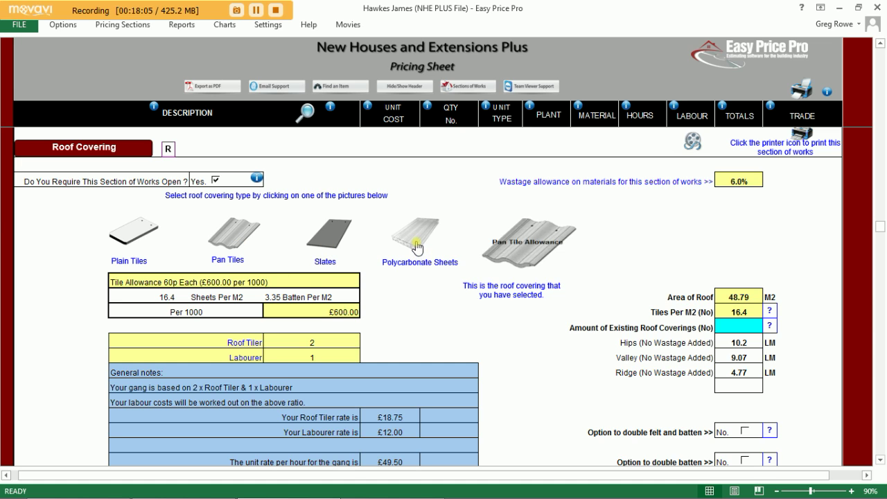
{"action": "left_click", "coordinate": [241, 237]}
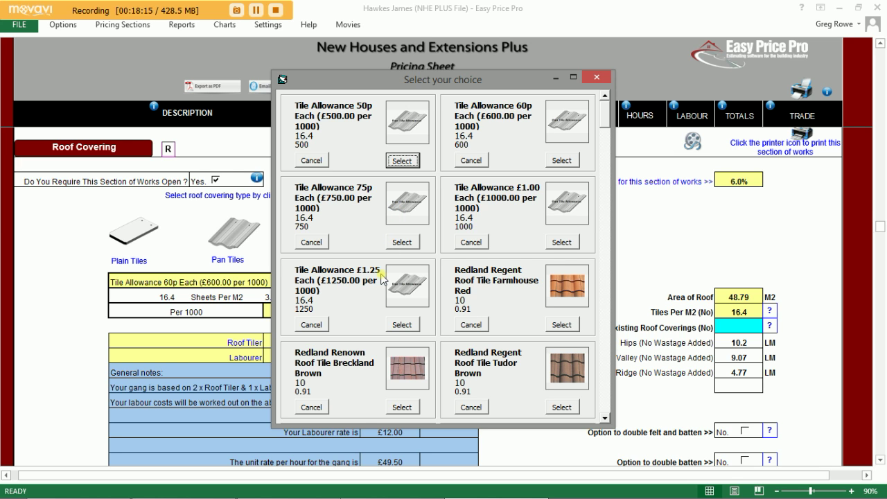
{"action": "left_click_drag", "start_coordinate": [603, 119], "coordinate": [604, 138]}
{"action": "left_click", "coordinate": [562, 168]}
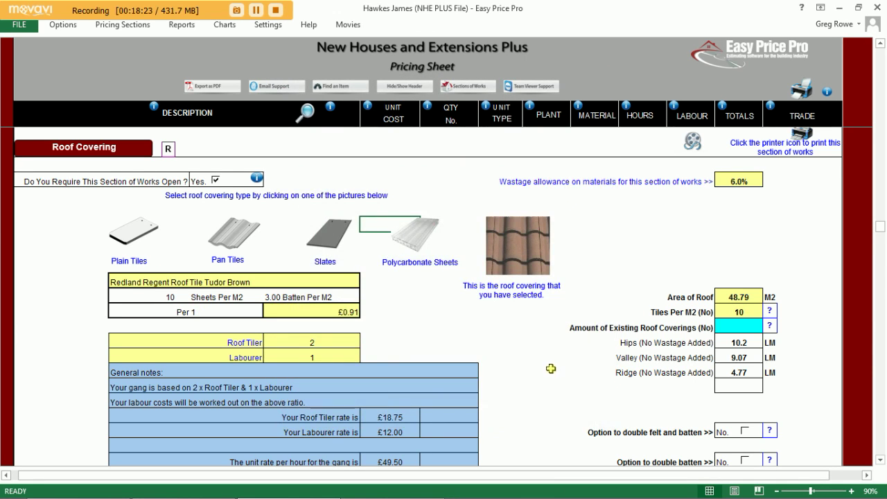
Step: Check the roof covering quantities and costs and go to the 1st Fix Carpentry section
{"action": "scroll", "coordinate": [551, 367], "scroll_direction": "down", "scroll_amount": 5}
{"action": "scroll", "coordinate": [550, 368], "scroll_direction": "down", "scroll_amount": 1}
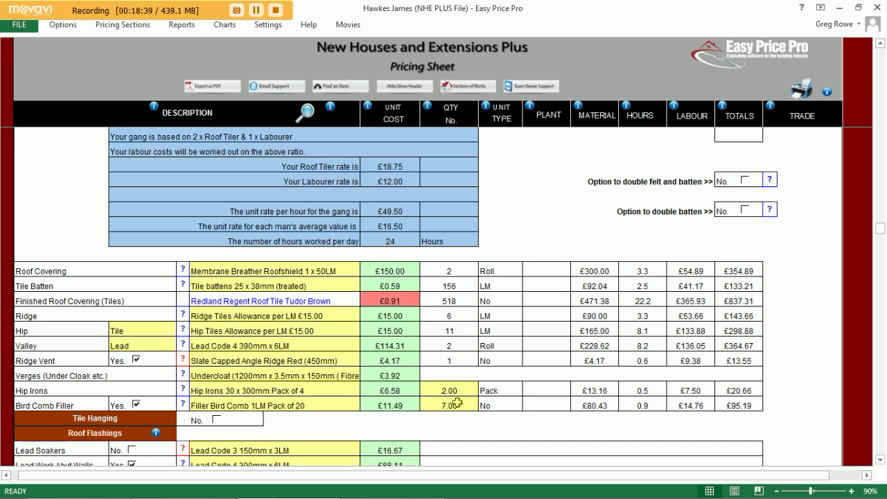
{"action": "left_click", "coordinate": [123, 24]}
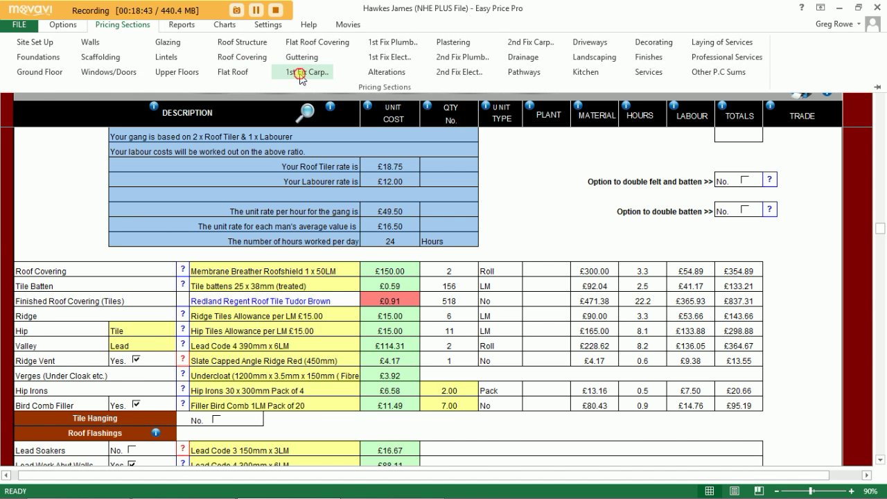
{"action": "left_click", "coordinate": [298, 75]}
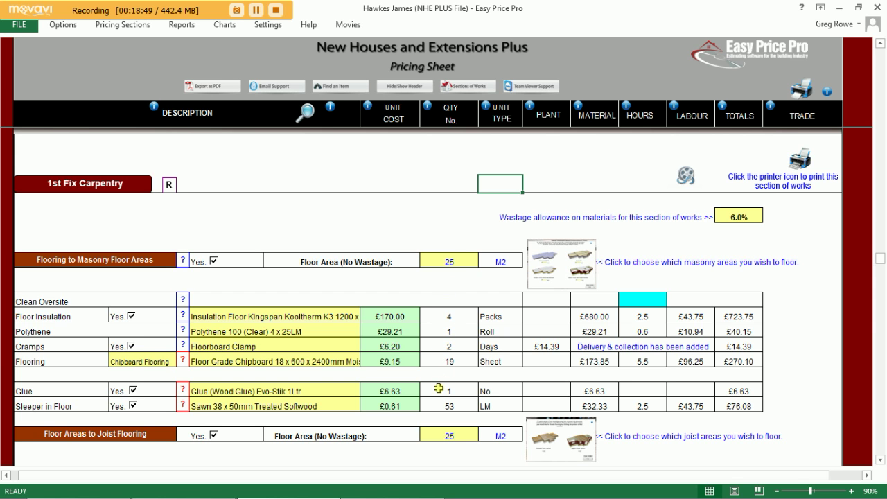
Step: Examine the flooring and tank stand items and the timber choices for the internal wall studwork
{"action": "scroll", "coordinate": [438, 388], "scroll_direction": "down", "scroll_amount": 2}
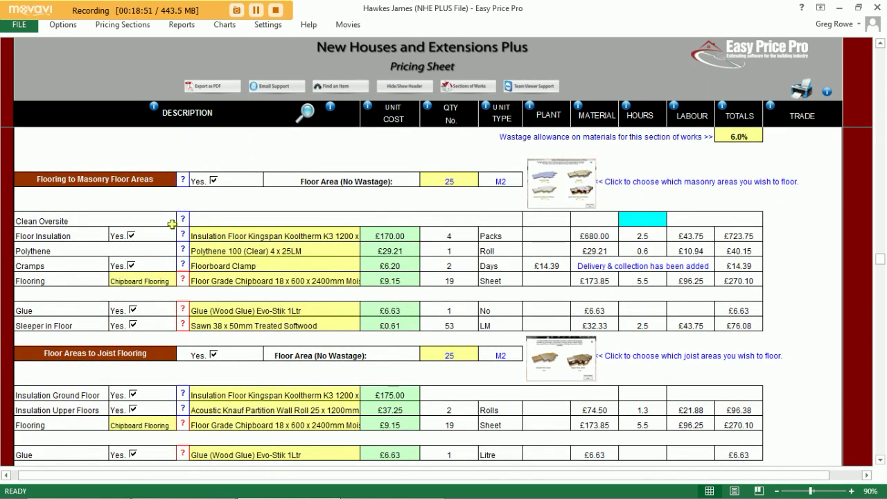
{"action": "scroll", "coordinate": [300, 310], "scroll_direction": "down", "scroll_amount": 1}
{"action": "scroll", "coordinate": [300, 310], "scroll_direction": "down", "scroll_amount": 1}
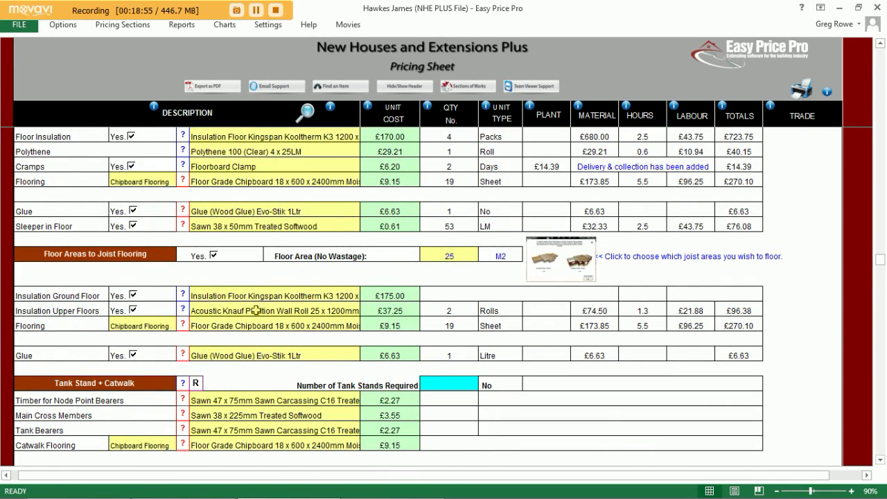
{"action": "scroll", "coordinate": [313, 328], "scroll_direction": "down", "scroll_amount": 5}
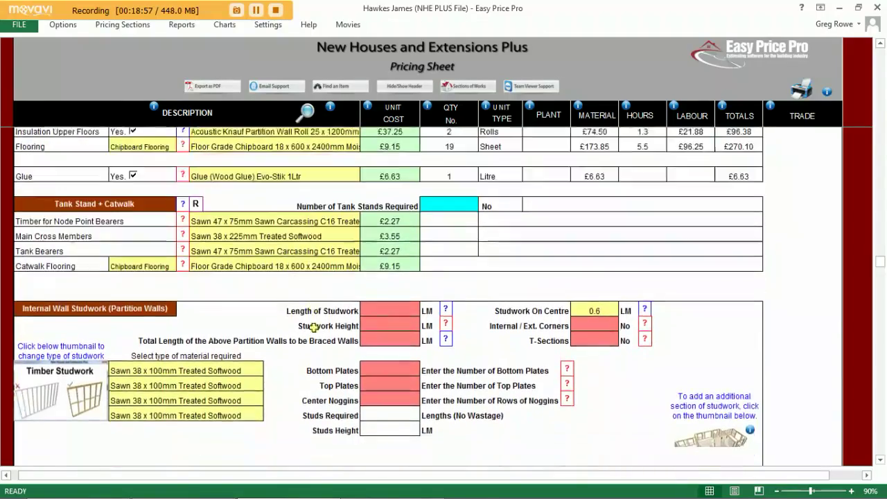
{"action": "scroll", "coordinate": [314, 327], "scroll_direction": "down", "scroll_amount": 1}
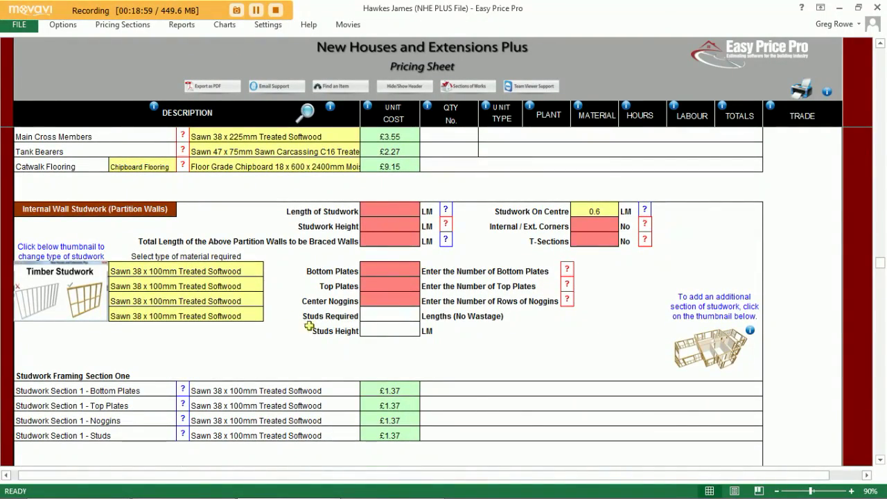
{"action": "left_click", "coordinate": [253, 272]}
{"action": "left_click", "coordinate": [269, 272]}
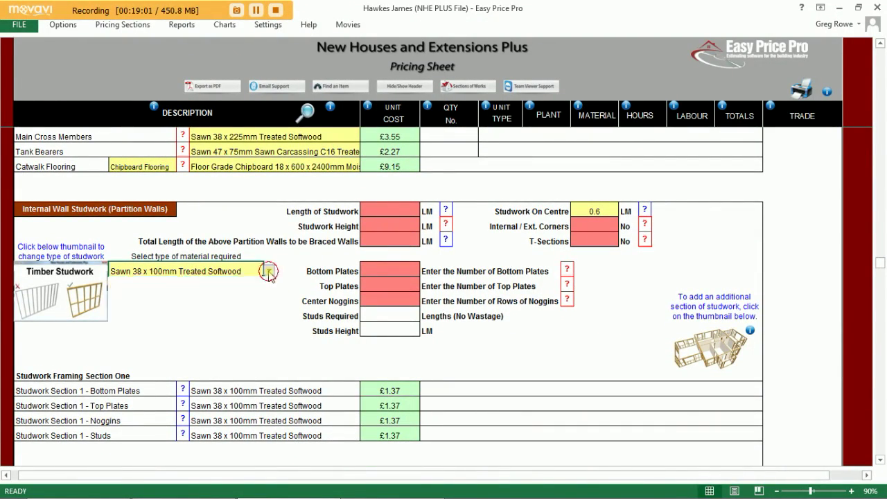
{"action": "left_click", "coordinate": [269, 272]}
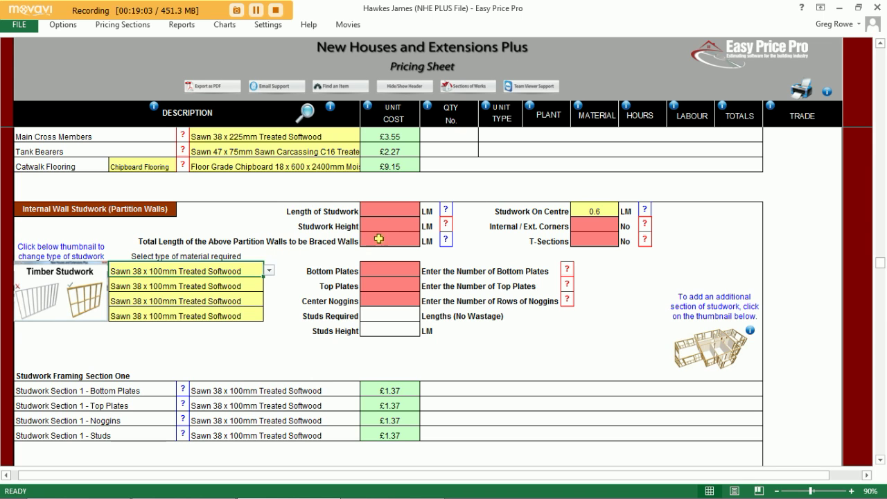
Step: Set the internal partition wall studwork to a length of 7 LM and a height of 2.4 LM
{"action": "left_click", "coordinate": [381, 211]}
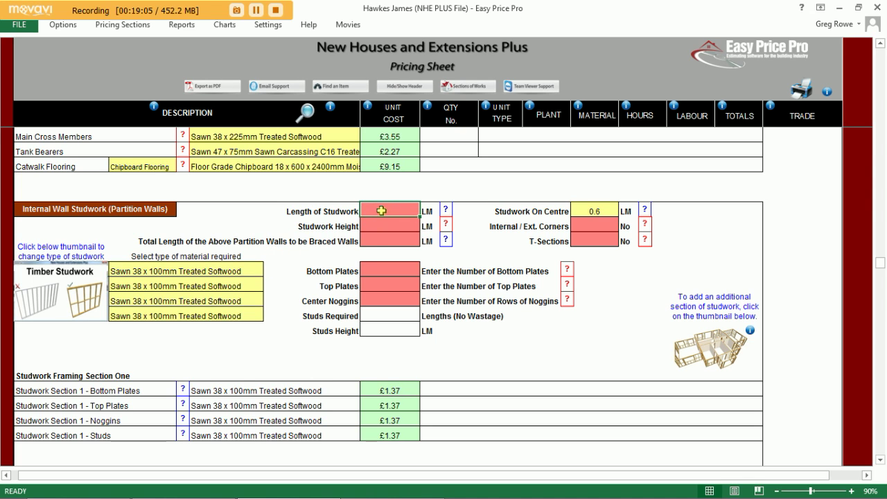
{"action": "type", "text": "7"}
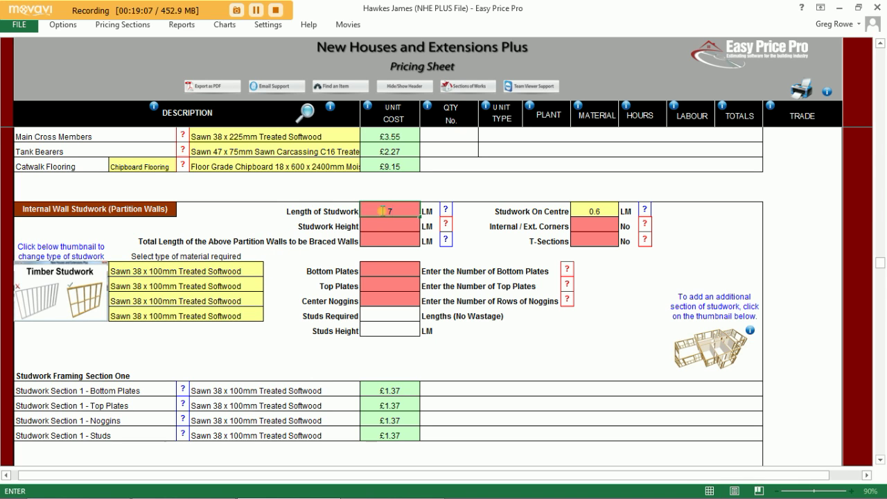
{"action": "left_click", "coordinate": [386, 226]}
{"action": "type", "text": "2.4"}
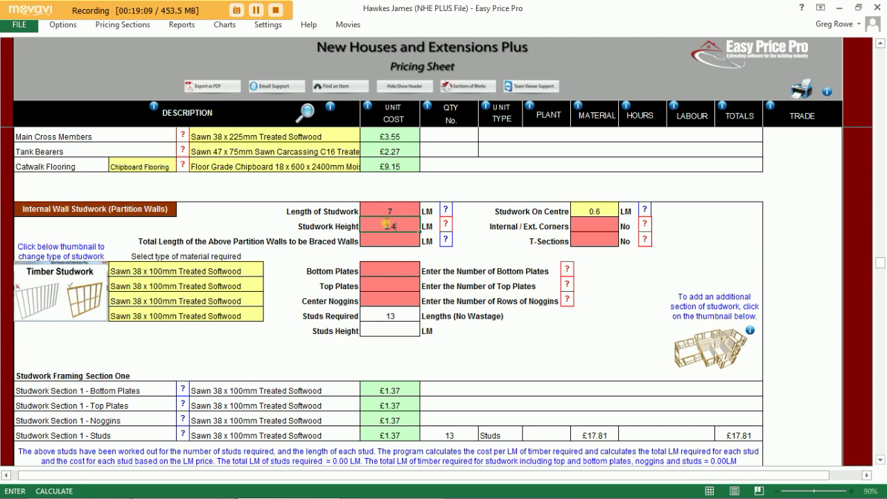
Step: Set the partition studwork to 1 bottom plate, 1 top plate and 2 rows of center noggins
{"action": "left_click", "coordinate": [392, 269]}
{"action": "type", "text": "1"}
{"action": "left_click", "coordinate": [393, 286]}
{"action": "type", "text": "1"}
{"action": "left_click", "coordinate": [396, 300]}
{"action": "type", "text": "2"}
{"action": "left_click", "coordinate": [395, 255]}
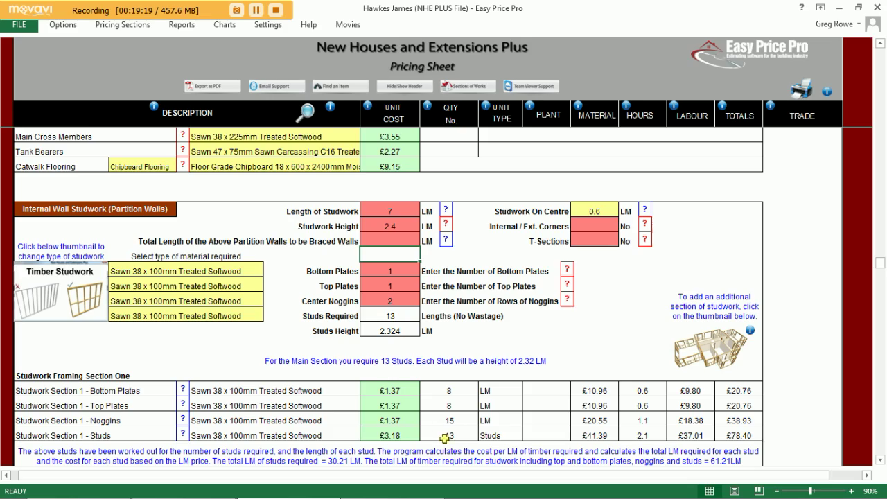
Step: Enter a quantity of 1 for the single door lining in the studwork walls
{"action": "scroll", "coordinate": [444, 438], "scroll_direction": "down", "scroll_amount": 5}
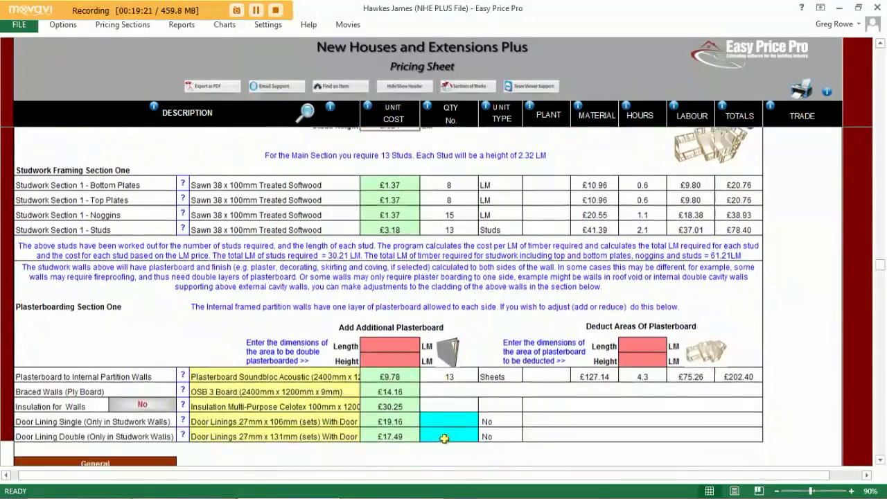
{"action": "scroll", "coordinate": [444, 439], "scroll_direction": "down", "scroll_amount": 2}
{"action": "left_click", "coordinate": [444, 357]}
{"action": "type", "text": "1"}
{"action": "left_click", "coordinate": [448, 385]}
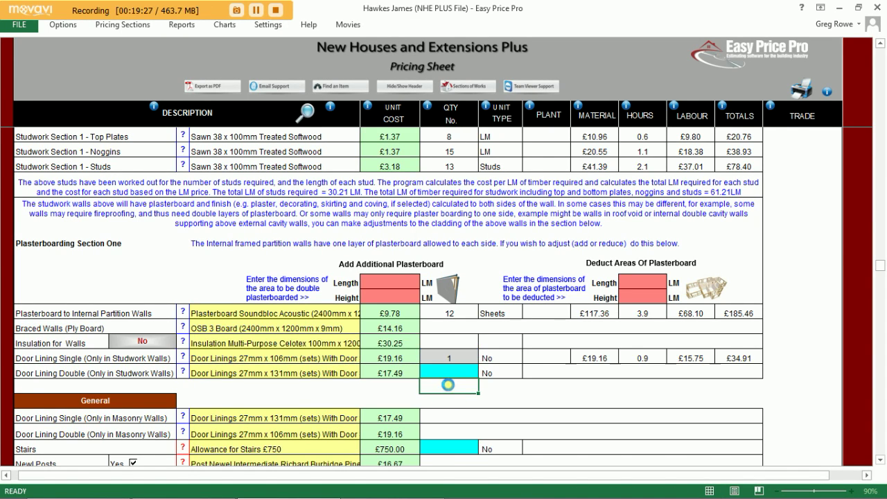
Step: Try the Vaulted Ceiling plasterboard option for the main roof section and switch it back to Standard Ceiling
{"action": "scroll", "coordinate": [448, 385], "scroll_direction": "down", "scroll_amount": 1}
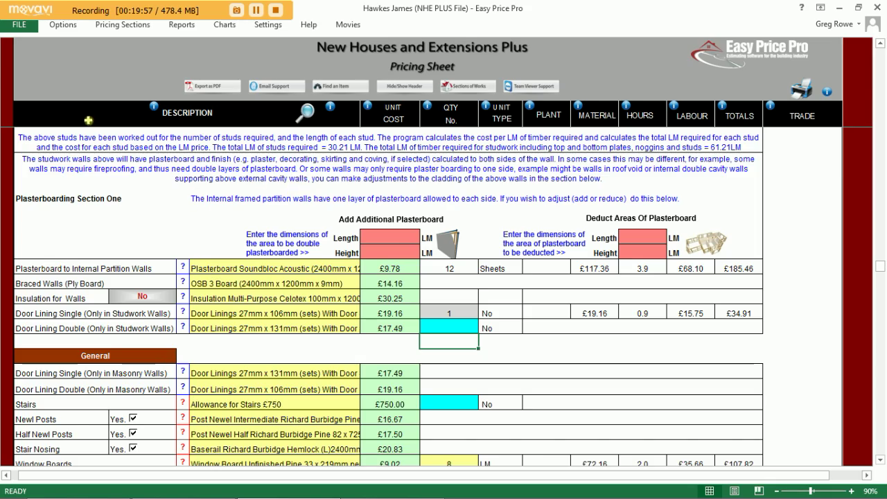
{"action": "scroll", "coordinate": [411, 383], "scroll_direction": "down", "scroll_amount": 1}
{"action": "scroll", "coordinate": [411, 383], "scroll_direction": "down", "scroll_amount": 8}
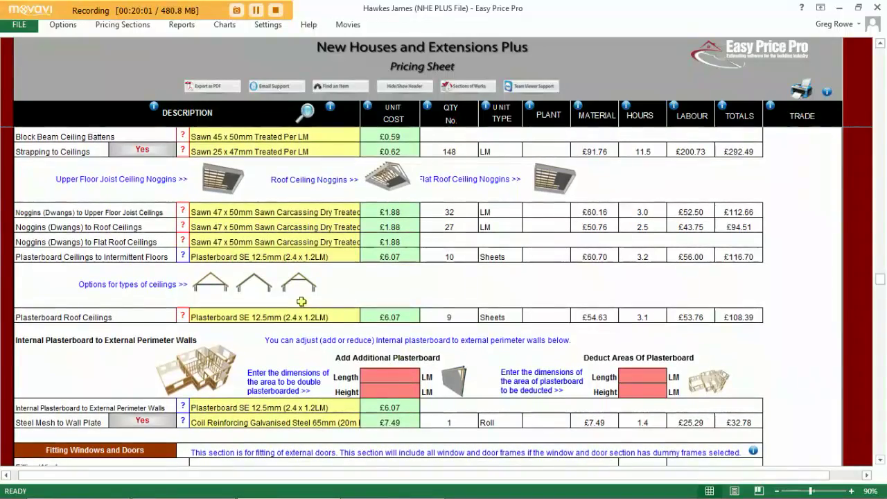
{"action": "left_click", "coordinate": [252, 286]}
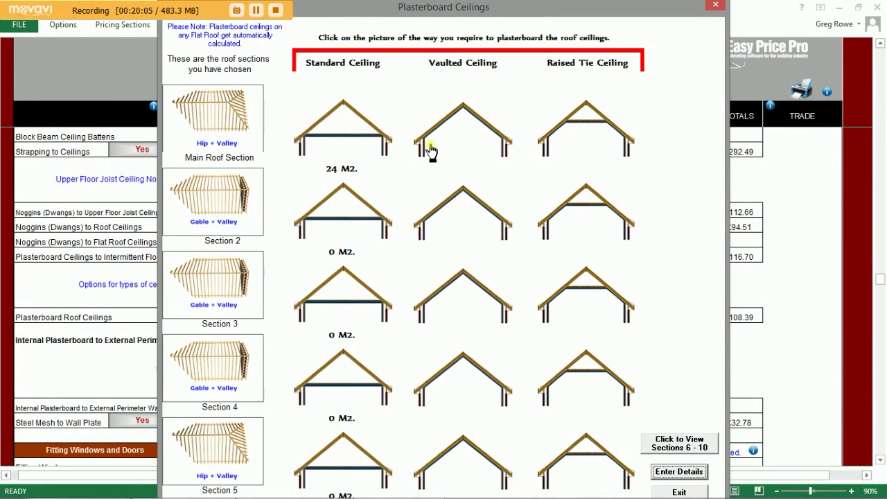
{"action": "left_click", "coordinate": [465, 139]}
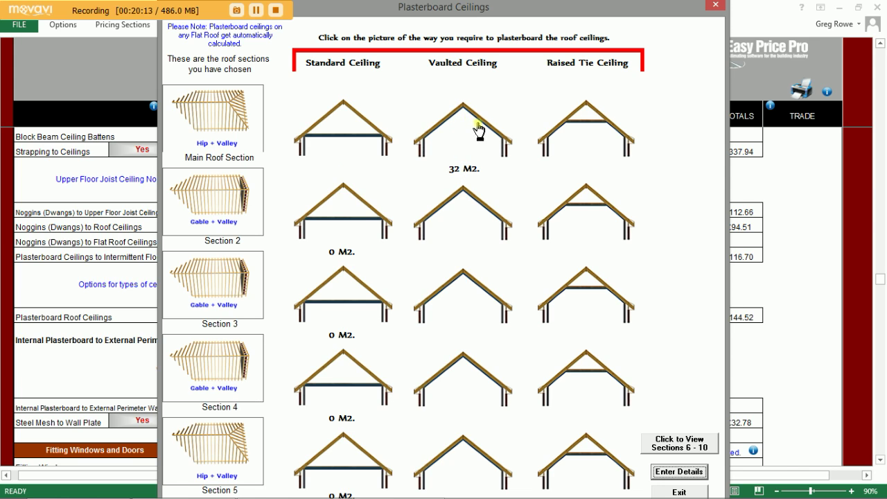
{"action": "left_click", "coordinate": [356, 148]}
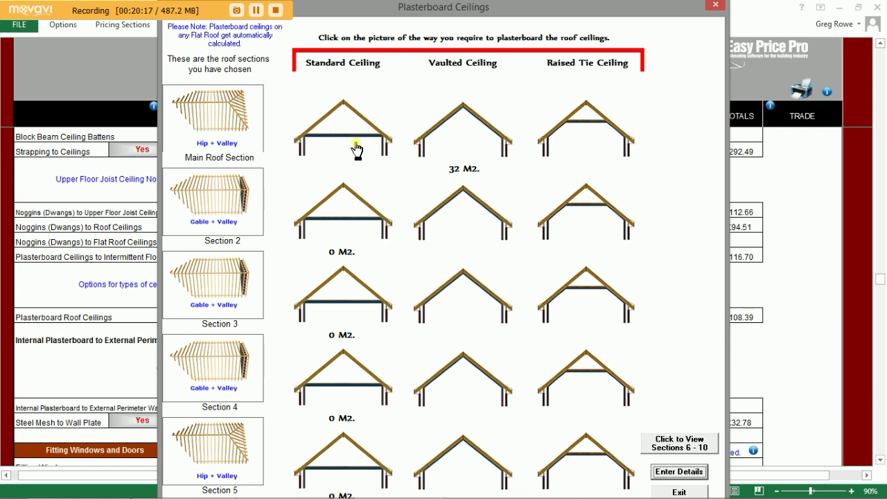
Step: Exit the plasterboard ceiling choices and open the 1st fix electrics pricing section
{"action": "left_click", "coordinate": [679, 491]}
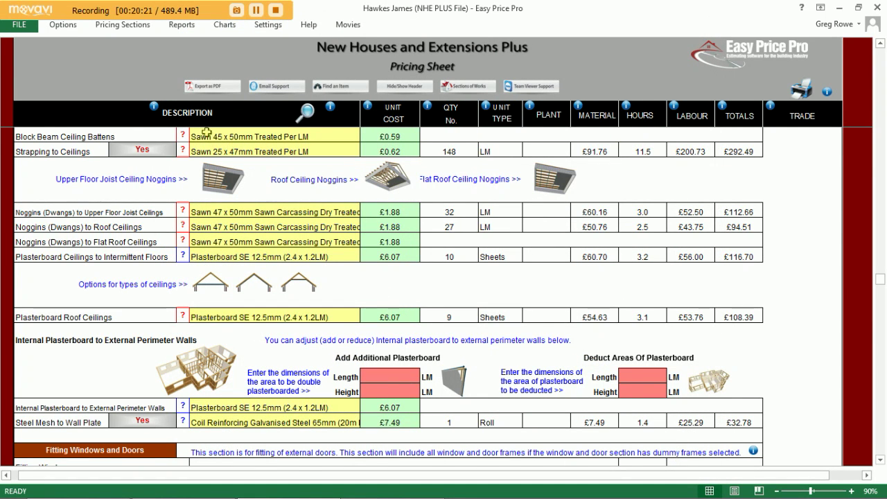
{"action": "left_click", "coordinate": [138, 26]}
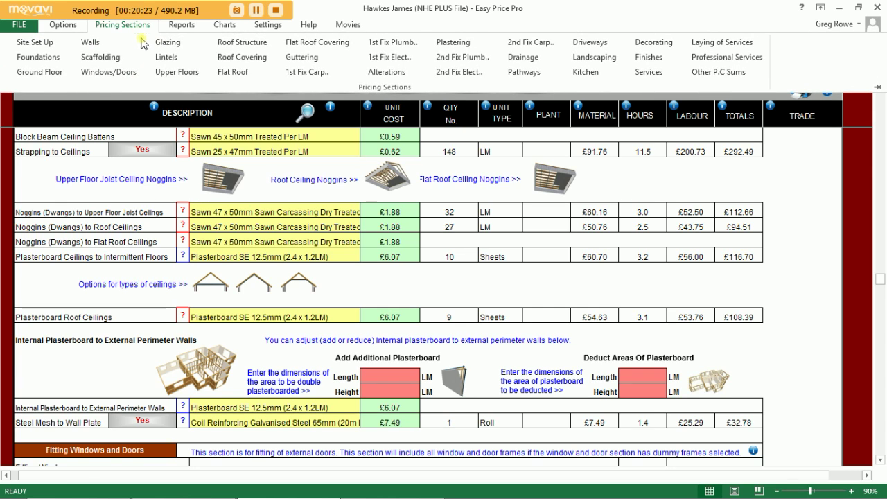
{"action": "left_click", "coordinate": [386, 57]}
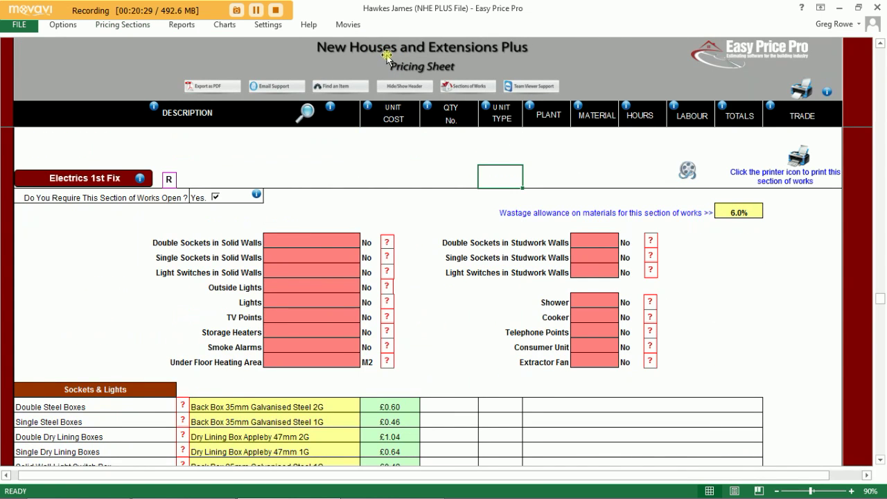
Step: Enter 5 double sockets and 3 light switches in solid walls, and 1 of each in studwork walls
{"action": "left_click", "coordinate": [325, 241]}
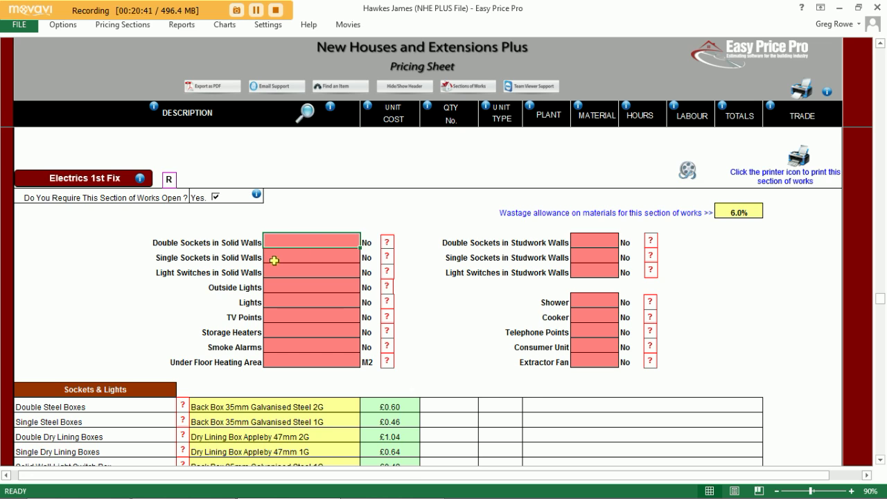
{"action": "type", "text": "5"}
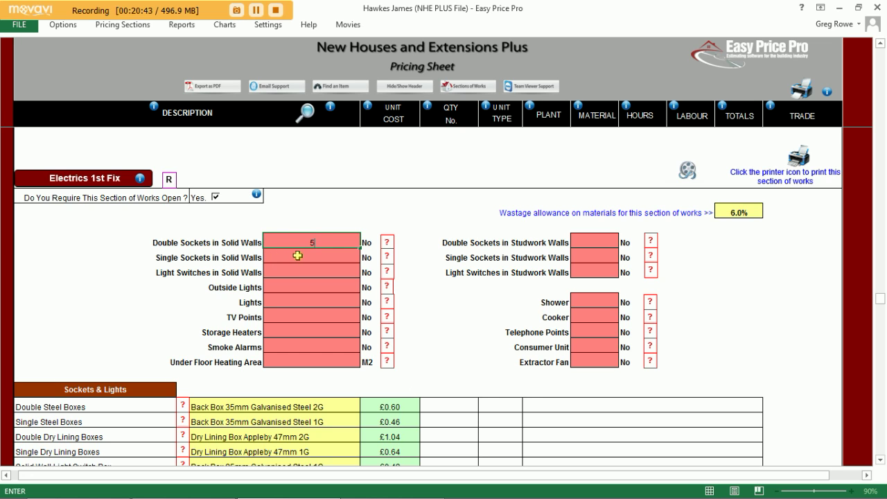
{"action": "left_click", "coordinate": [582, 241]}
{"action": "type", "text": "1"}
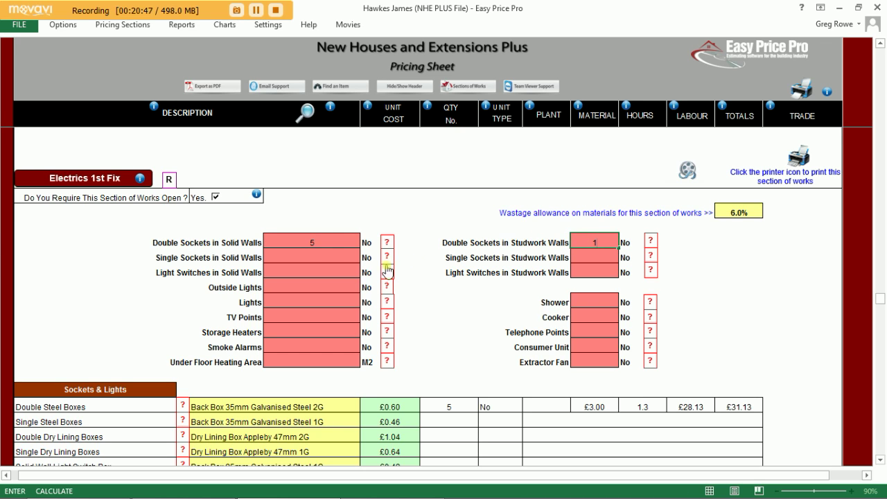
{"action": "left_click", "coordinate": [342, 271]}
{"action": "type", "text": "3"}
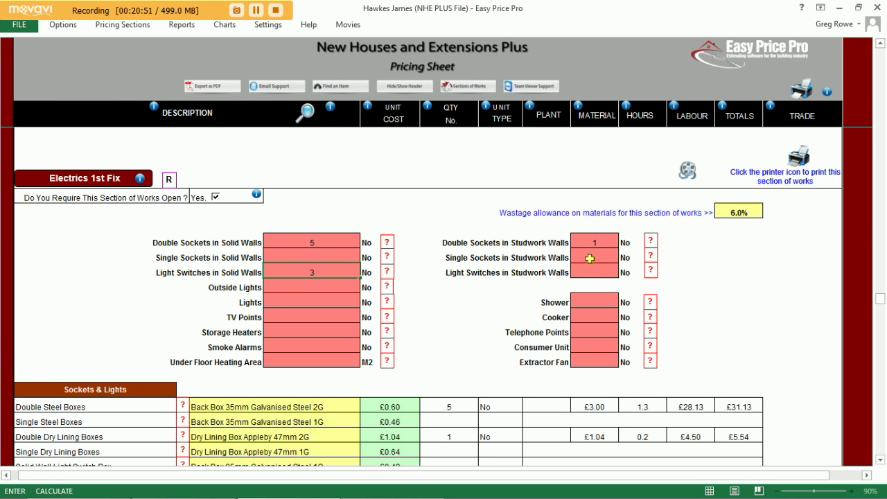
{"action": "left_click", "coordinate": [589, 269]}
{"action": "type", "text": "1"}
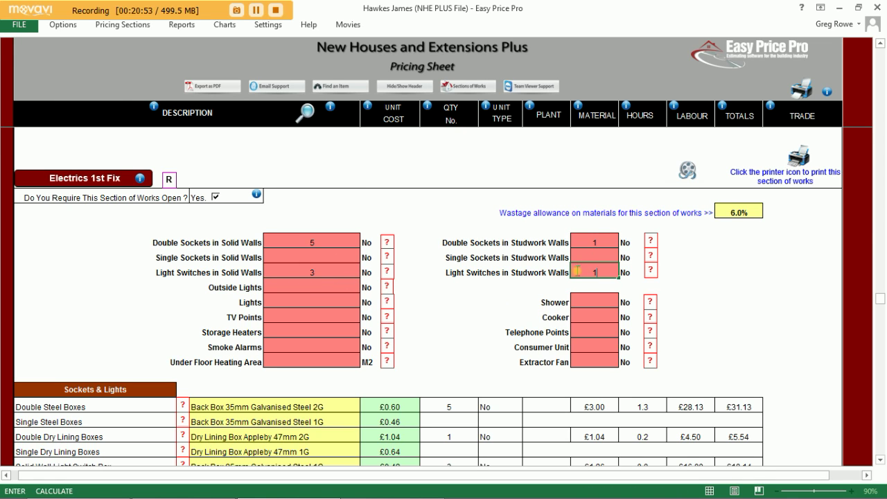
Step: Enter quantities of 6 lights, 1 TV point and 2 smoke alarms for the 1st fix electrics
{"action": "left_click", "coordinate": [330, 299]}
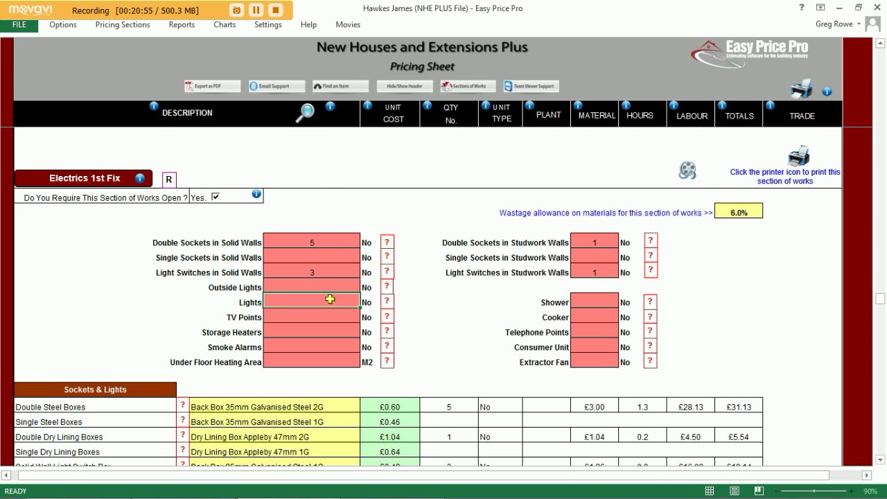
{"action": "type", "text": "6"}
{"action": "left_click", "coordinate": [330, 315]}
{"action": "type", "text": "1"}
{"action": "left_click", "coordinate": [329, 345]}
{"action": "type", "text": "2"}
{"action": "left_click", "coordinate": [330, 376]}
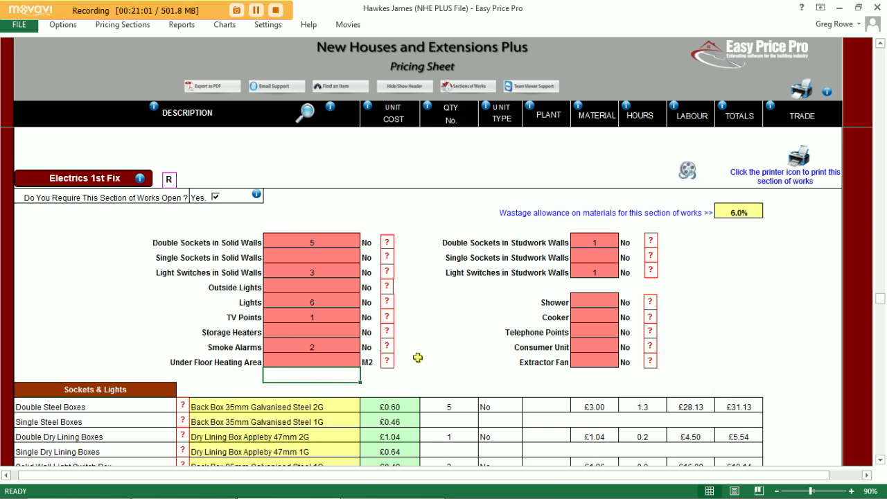
Step: Mark the 1st fix electrics section as a P.C. Sum and accept the notice
{"action": "scroll", "coordinate": [428, 353], "scroll_direction": "down", "scroll_amount": 2}
{"action": "scroll", "coordinate": [429, 354], "scroll_direction": "down", "scroll_amount": 3}
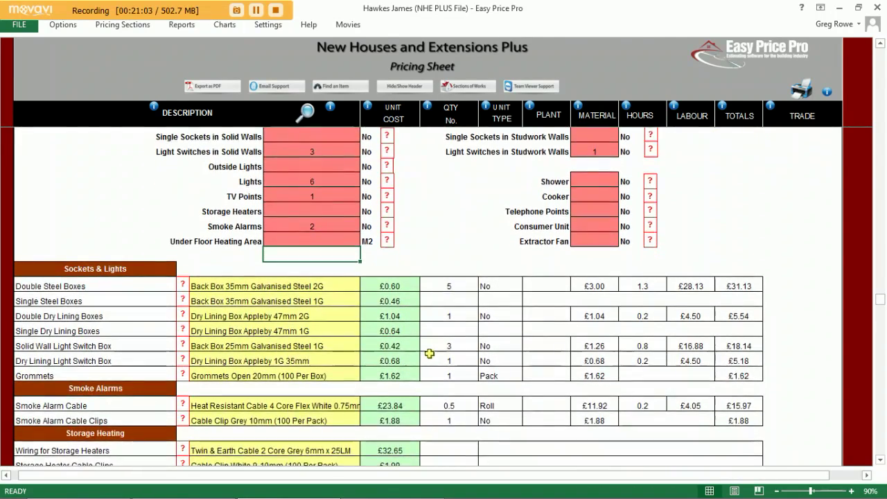
{"action": "scroll", "coordinate": [449, 299], "scroll_direction": "down", "scroll_amount": 5}
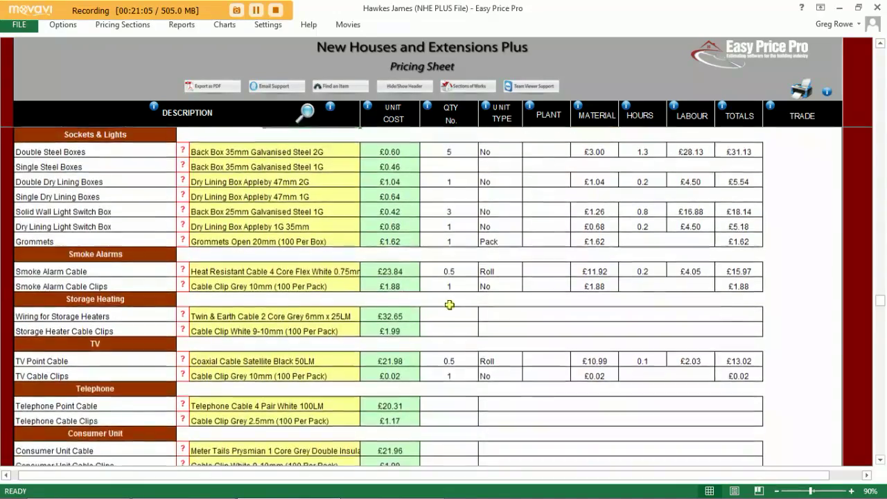
{"action": "scroll", "coordinate": [449, 305], "scroll_direction": "down", "scroll_amount": 4}
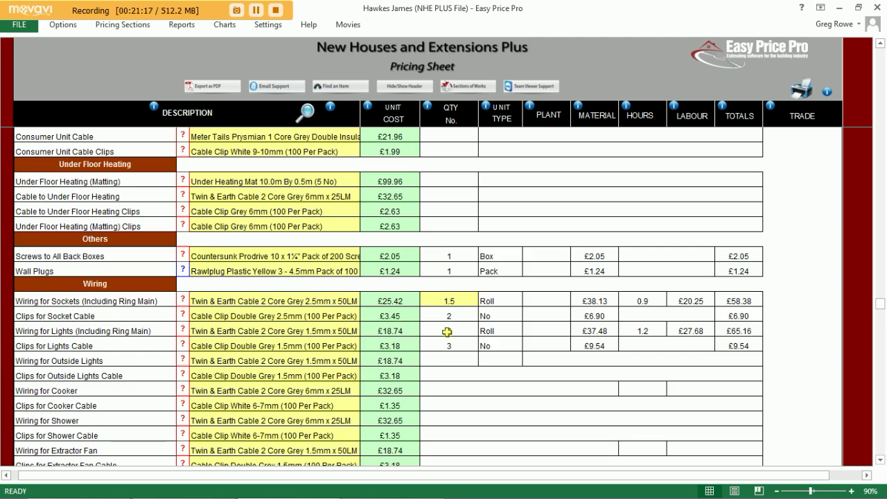
{"action": "scroll", "coordinate": [447, 332], "scroll_direction": "down", "scroll_amount": 5}
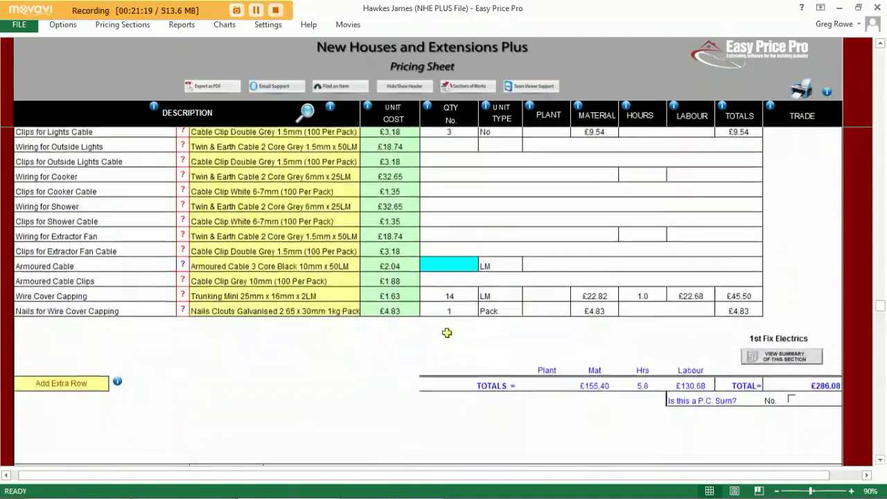
{"action": "left_click", "coordinate": [791, 390]}
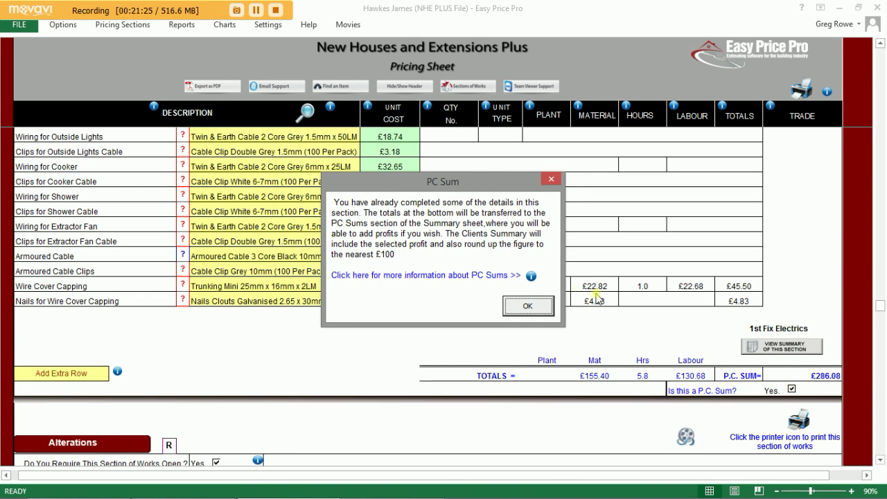
{"action": "left_click", "coordinate": [543, 305]}
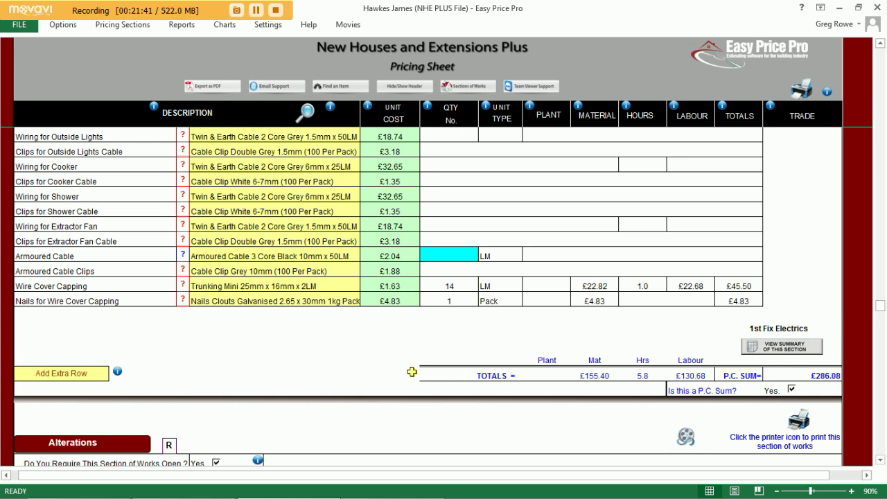
Step: In the Plastering section, set the main and Section 2 internal walls to Dot and Dab (Plaster) and timber partitions to Dry Line Timberframe
{"action": "left_click", "coordinate": [143, 25]}
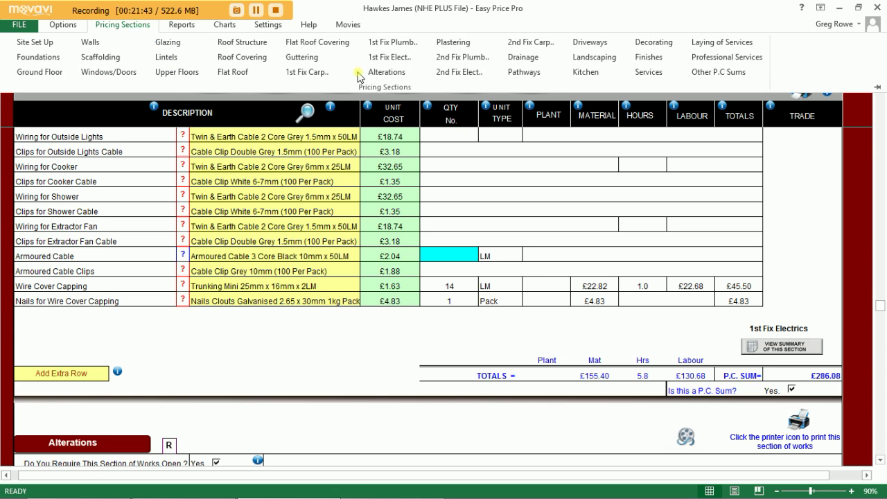
{"action": "left_click", "coordinate": [454, 42]}
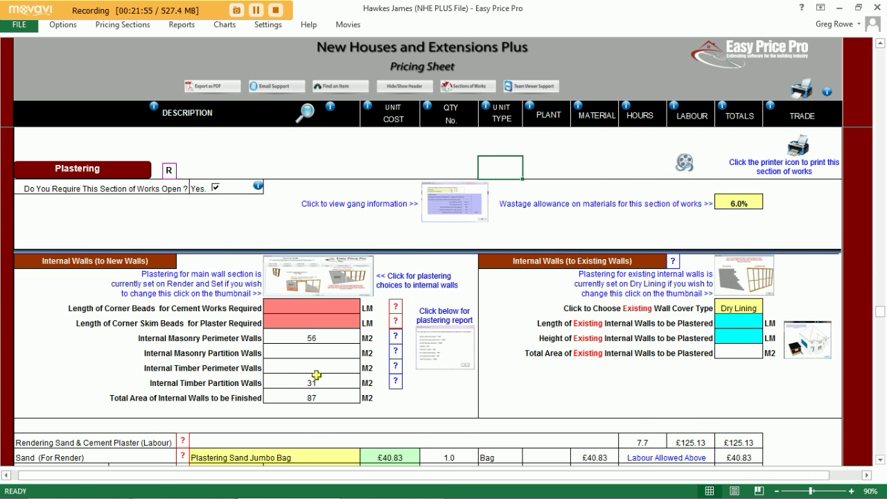
{"action": "scroll", "coordinate": [316, 375], "scroll_direction": "down", "scroll_amount": 3}
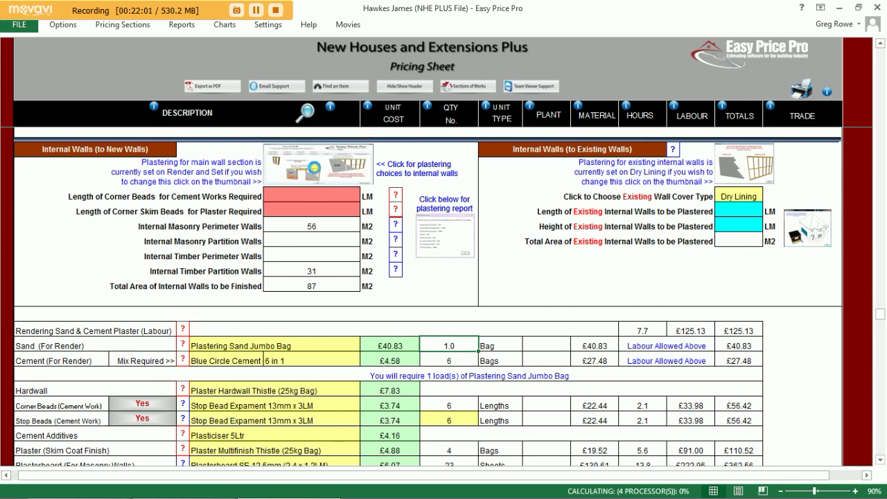
{"action": "left_click", "coordinate": [312, 166]}
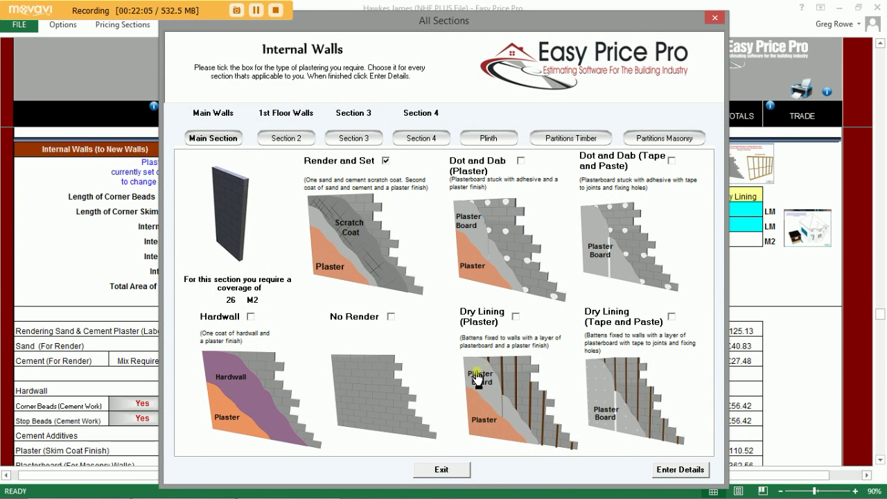
{"action": "left_click", "coordinate": [520, 160]}
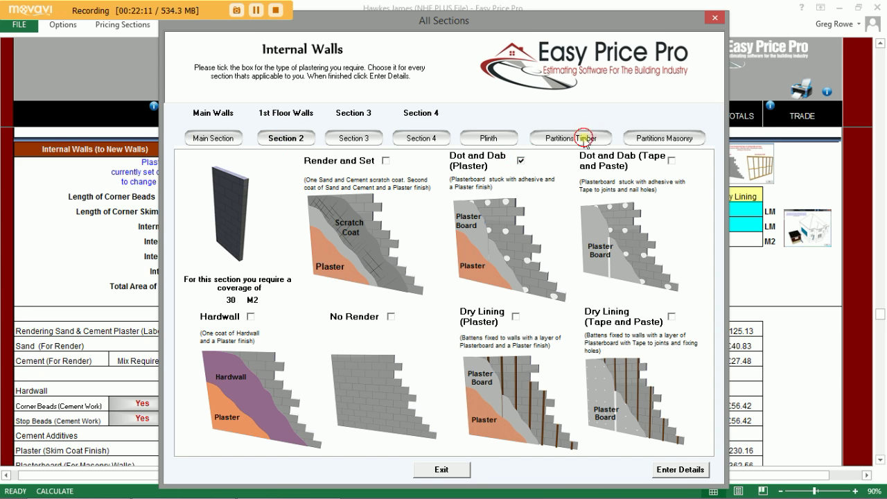
{"action": "left_click", "coordinate": [584, 138]}
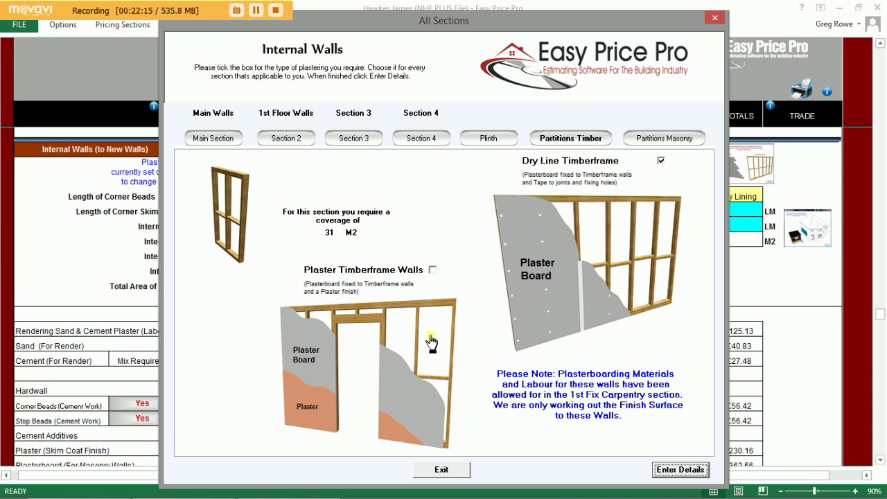
{"action": "left_click", "coordinate": [679, 470]}
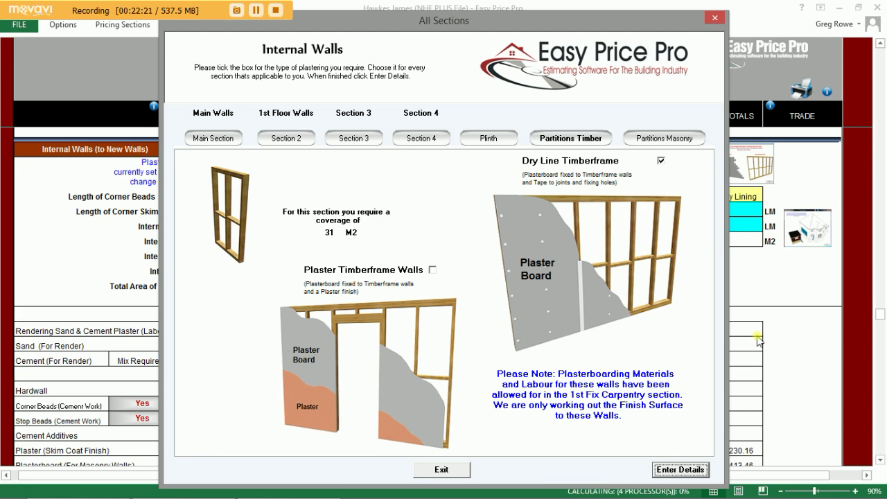
Step: Choose plastering for the Section 2 (1st floor) external walls and enter the details
{"action": "scroll", "coordinate": [576, 373], "scroll_direction": "down", "scroll_amount": 13}
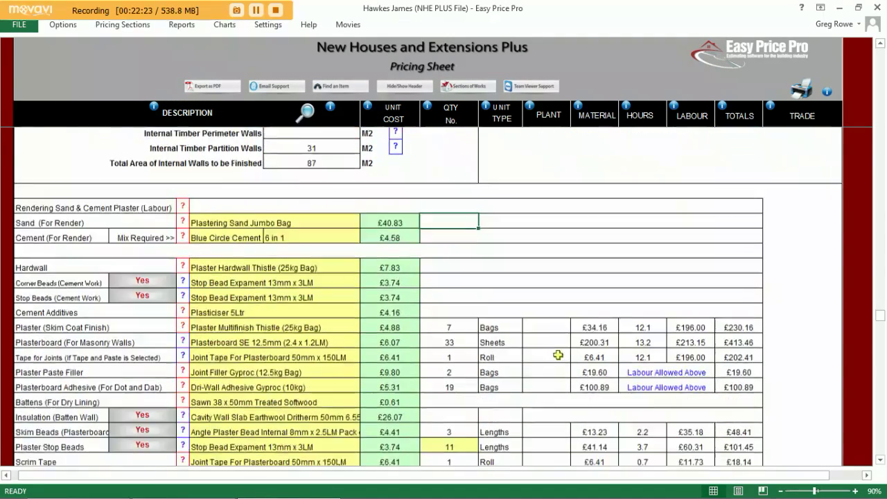
{"action": "scroll", "coordinate": [554, 350], "scroll_direction": "down", "scroll_amount": 2}
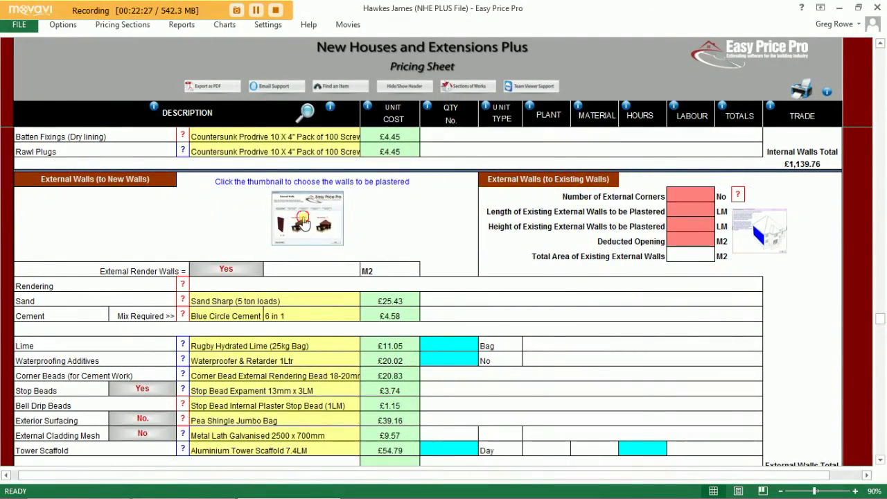
{"action": "left_click", "coordinate": [303, 223]}
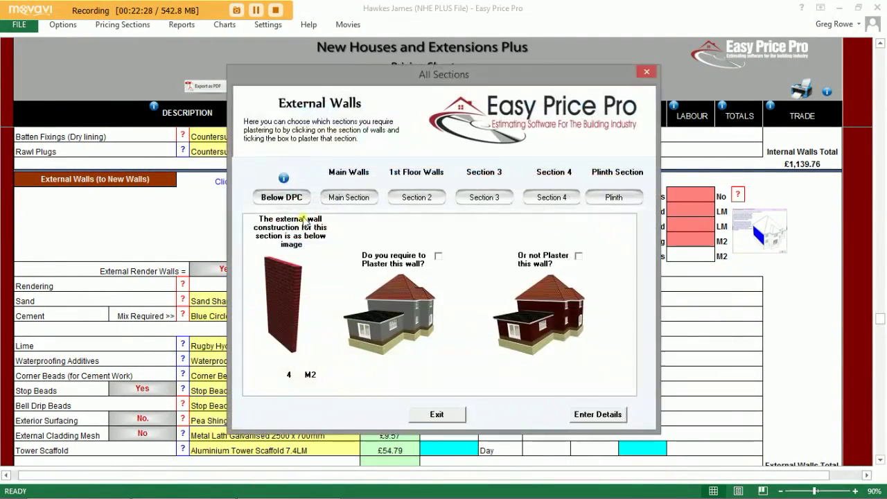
{"action": "left_click", "coordinate": [418, 197]}
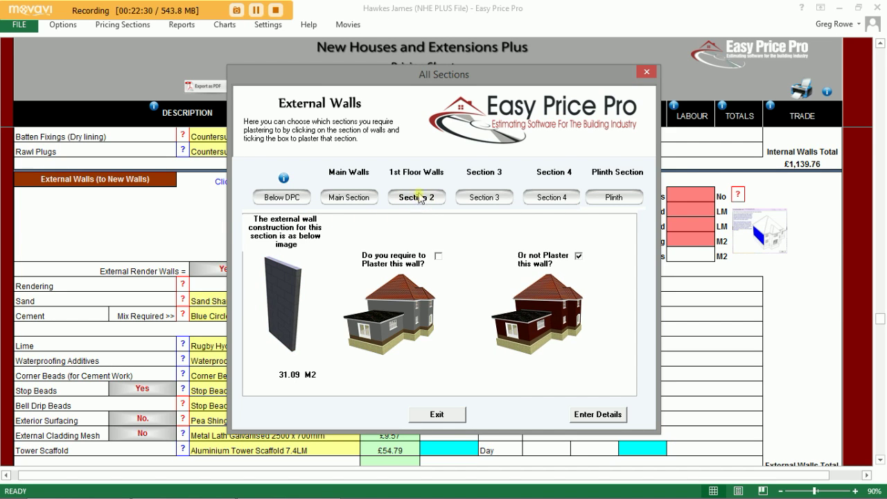
{"action": "left_click", "coordinate": [438, 257]}
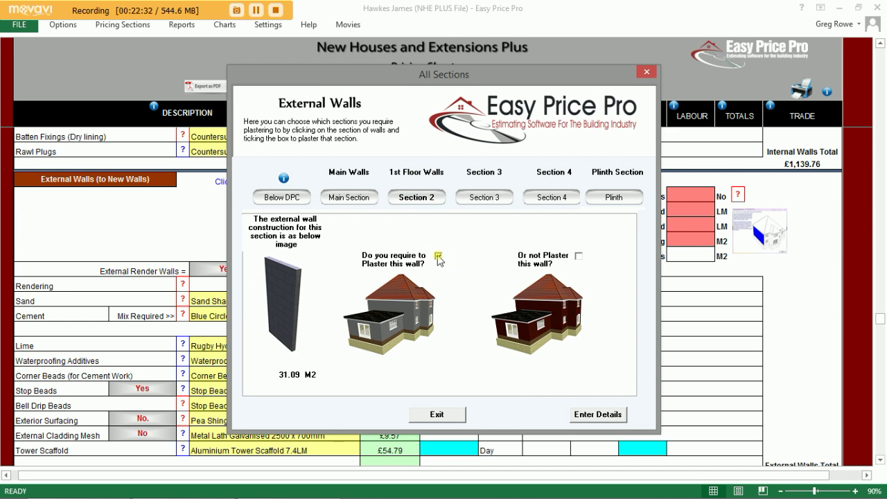
{"action": "left_click", "coordinate": [609, 418]}
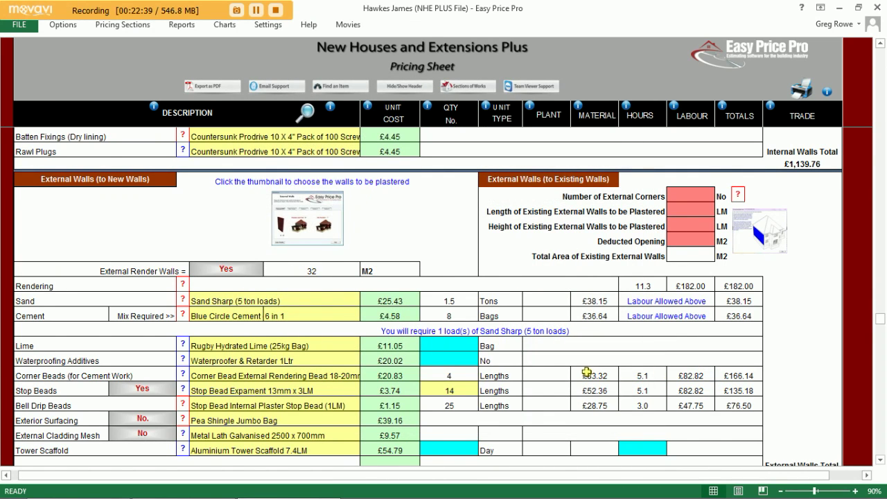
Step: Review the external wall, floor screed, ceiling and general items in the rest of the plastering section
{"action": "scroll", "coordinate": [586, 372], "scroll_direction": "down", "scroll_amount": 4}
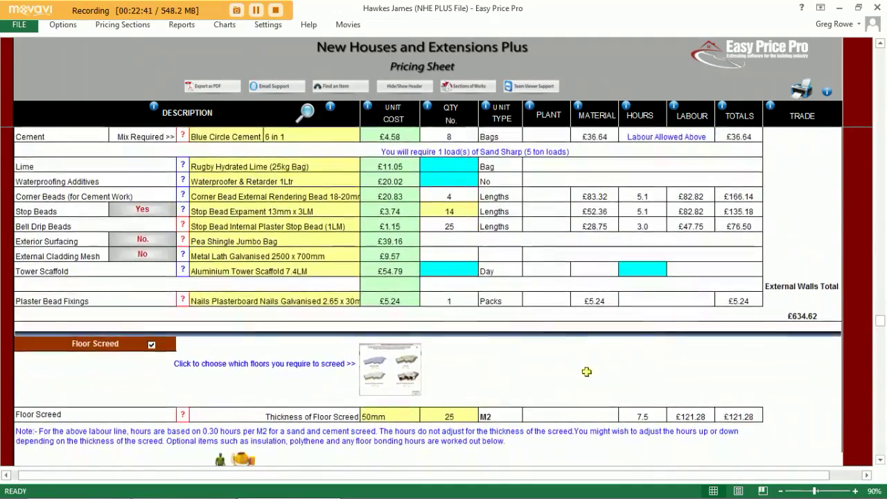
{"action": "scroll", "coordinate": [586, 372], "scroll_direction": "down", "scroll_amount": 4}
{"action": "scroll", "coordinate": [586, 372], "scroll_direction": "down", "scroll_amount": 4}
{"action": "scroll", "coordinate": [586, 372], "scroll_direction": "down", "scroll_amount": 2}
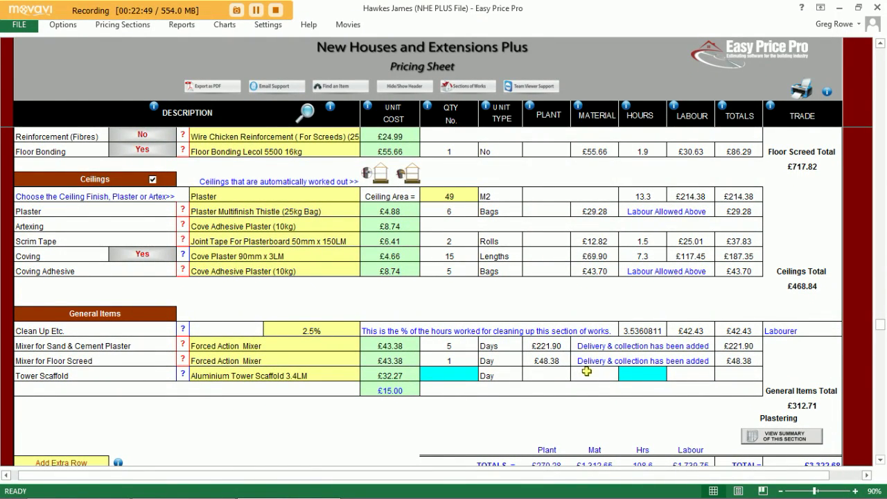
Step: Open the 2nd fix electrics section and review its quantities and totals
{"action": "left_click", "coordinate": [123, 28]}
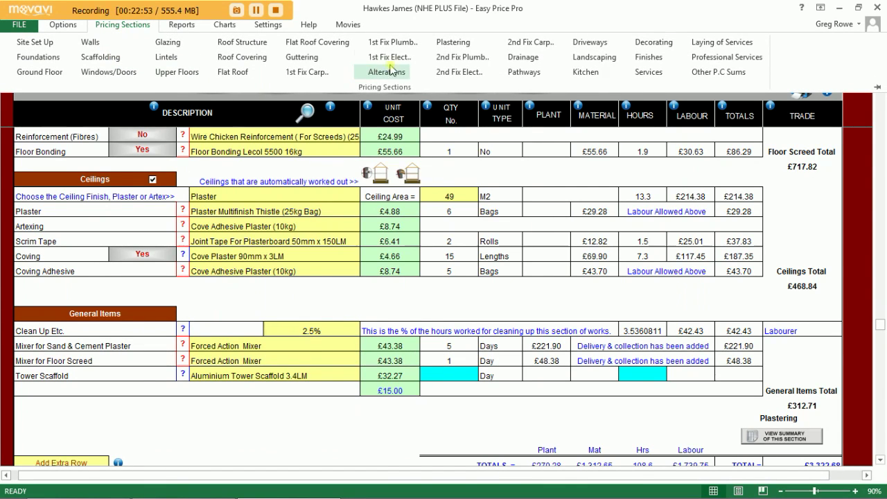
{"action": "left_click", "coordinate": [455, 74]}
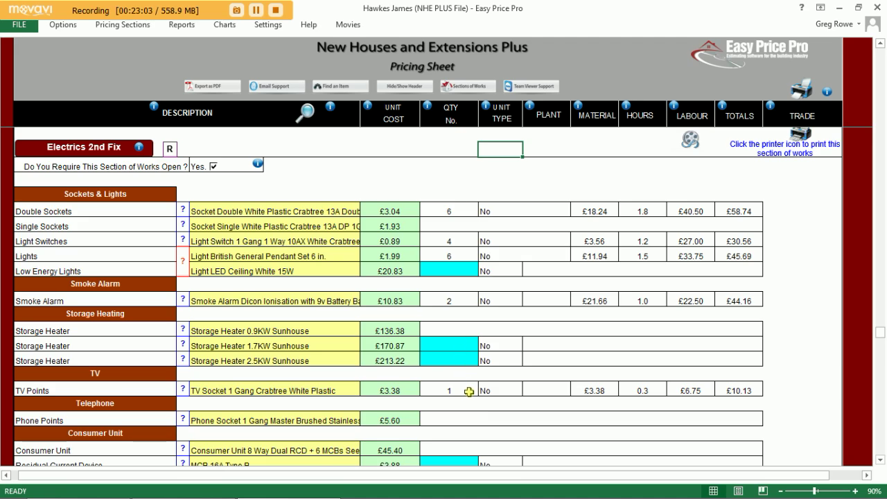
{"action": "scroll", "coordinate": [469, 391], "scroll_direction": "down", "scroll_amount": 5}
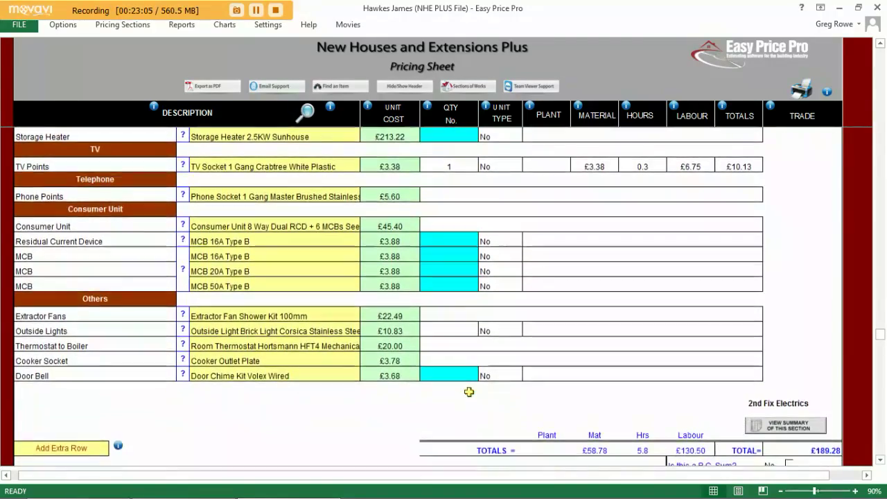
{"action": "scroll", "coordinate": [469, 392], "scroll_direction": "down", "scroll_amount": 1}
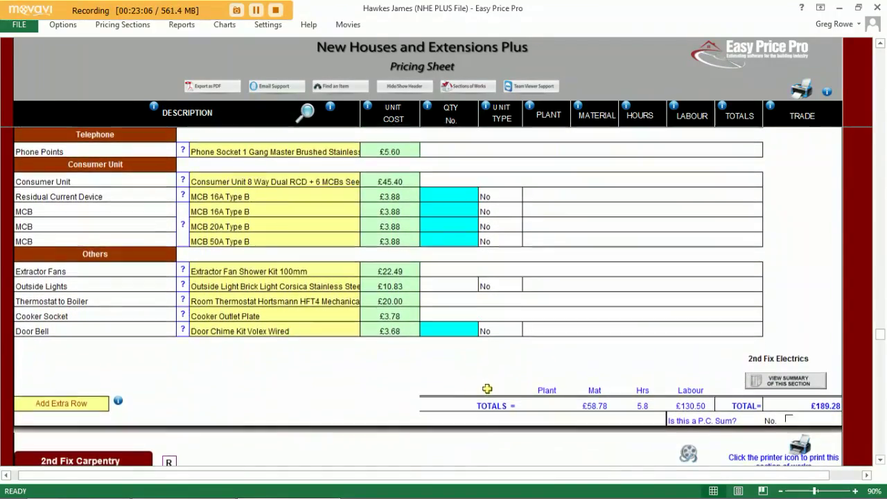
Step: Mark the 2nd Fix Electrics section as a P.C. Sum
{"action": "left_click", "coordinate": [789, 420]}
{"action": "left_click", "coordinate": [545, 303]}
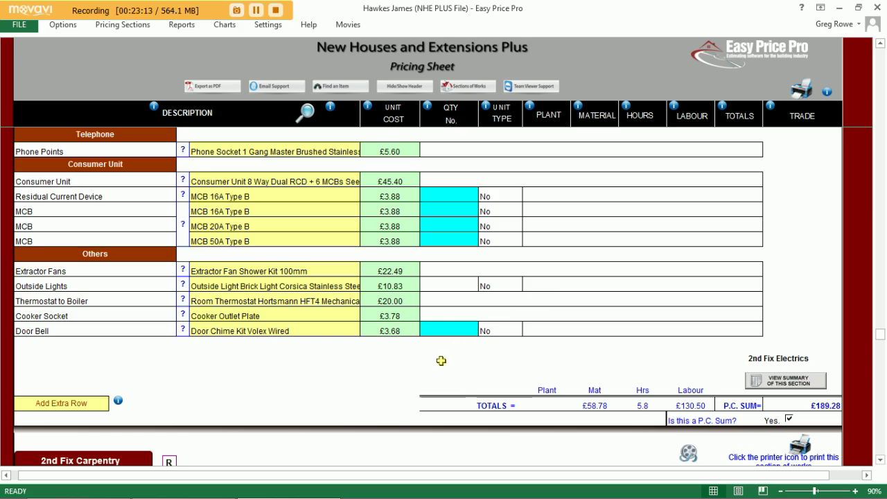
Step: Review the door items and general 2nd fix items in the 2nd Fix Carpentry section
{"action": "scroll", "coordinate": [441, 361], "scroll_direction": "down", "scroll_amount": 4}
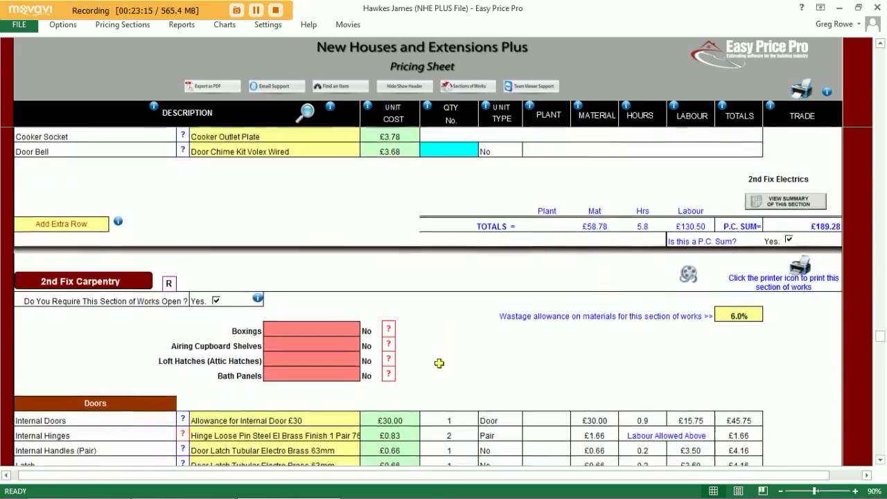
{"action": "scroll", "coordinate": [439, 363], "scroll_direction": "down", "scroll_amount": 4}
{"action": "scroll", "coordinate": [439, 363], "scroll_direction": "down", "scroll_amount": 1}
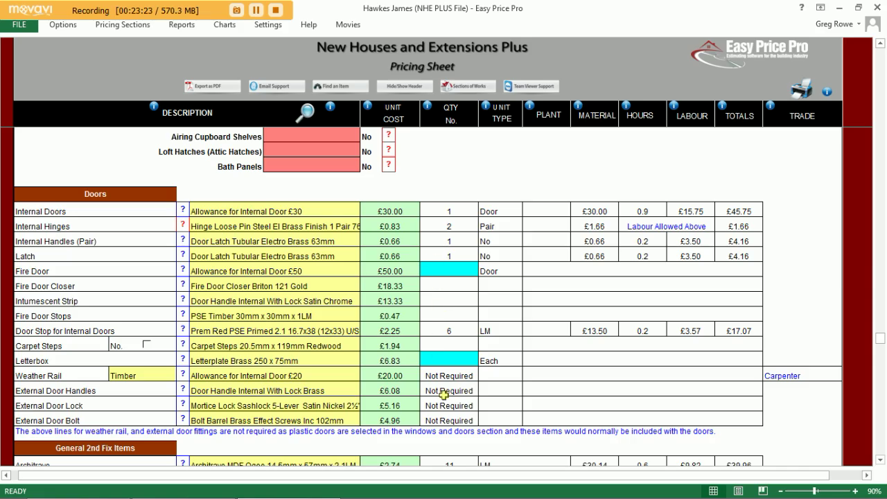
{"action": "scroll", "coordinate": [444, 391], "scroll_direction": "down", "scroll_amount": 4}
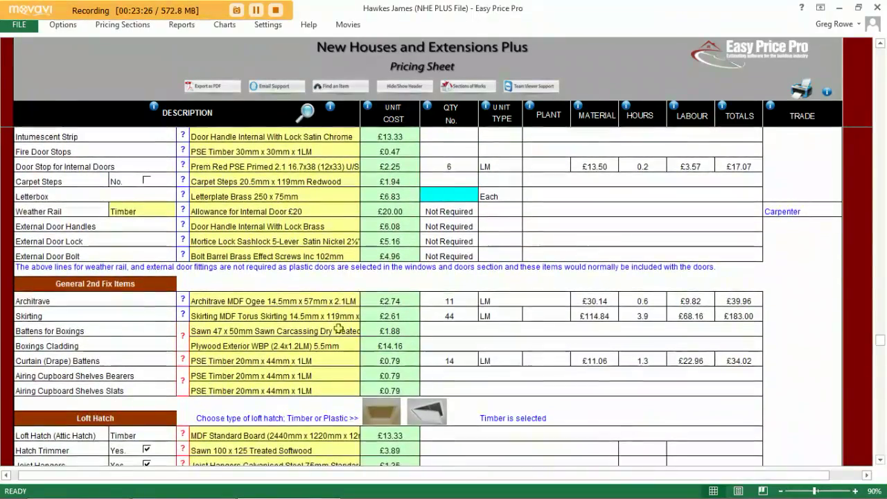
Step: Check the material choices offered for skirting and architrave without changing them, and look over the loft hatch items
{"action": "left_click", "coordinate": [348, 316]}
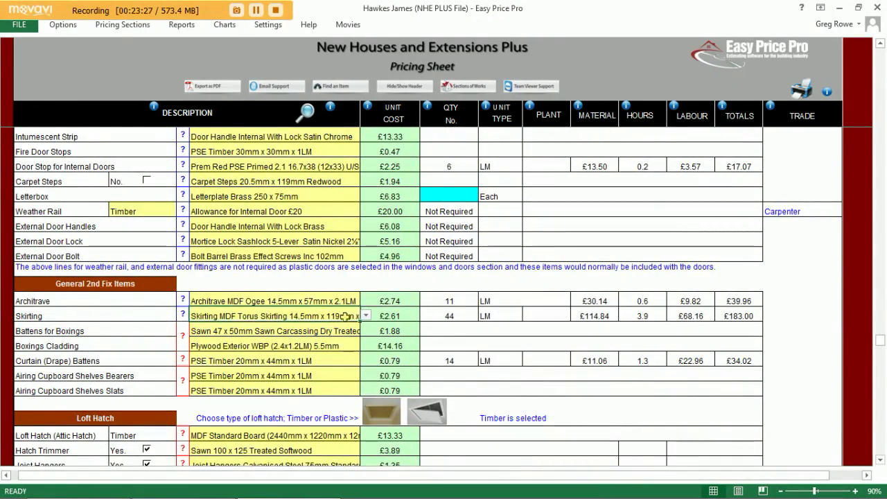
{"action": "left_click", "coordinate": [366, 316]}
{"action": "left_click", "coordinate": [350, 275]}
{"action": "left_click", "coordinate": [349, 298]}
{"action": "left_click", "coordinate": [366, 300]}
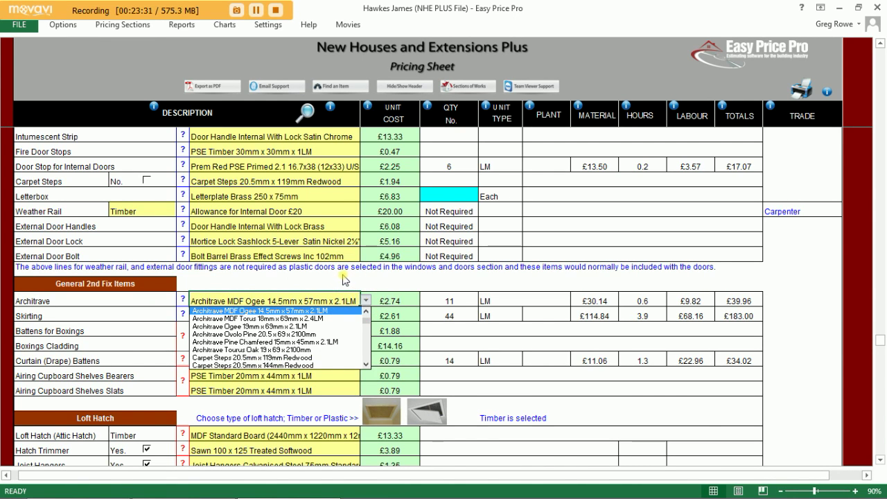
{"action": "key", "text": "Escape"}
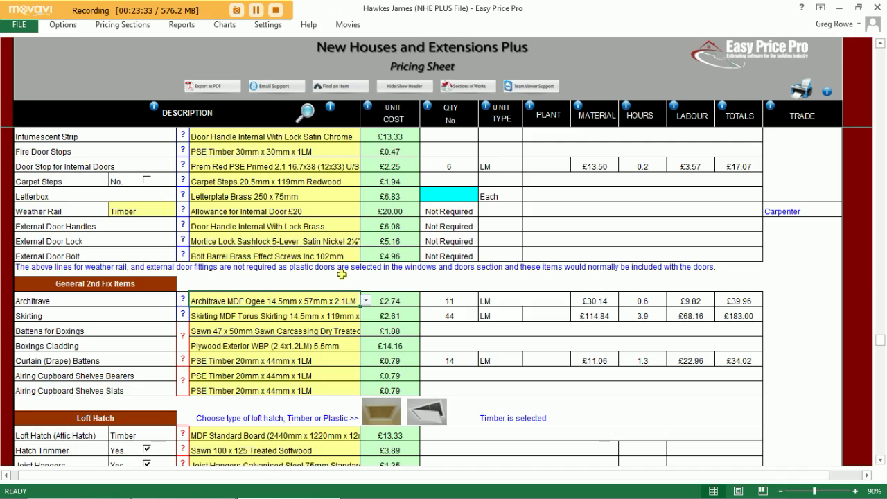
{"action": "scroll", "coordinate": [430, 348], "scroll_direction": "down", "scroll_amount": 4}
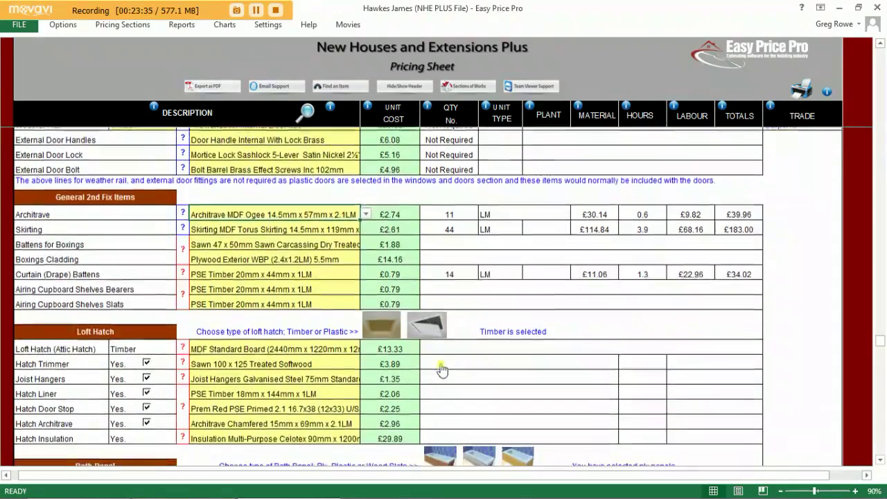
{"action": "scroll", "coordinate": [442, 371], "scroll_direction": "up", "scroll_amount": 3}
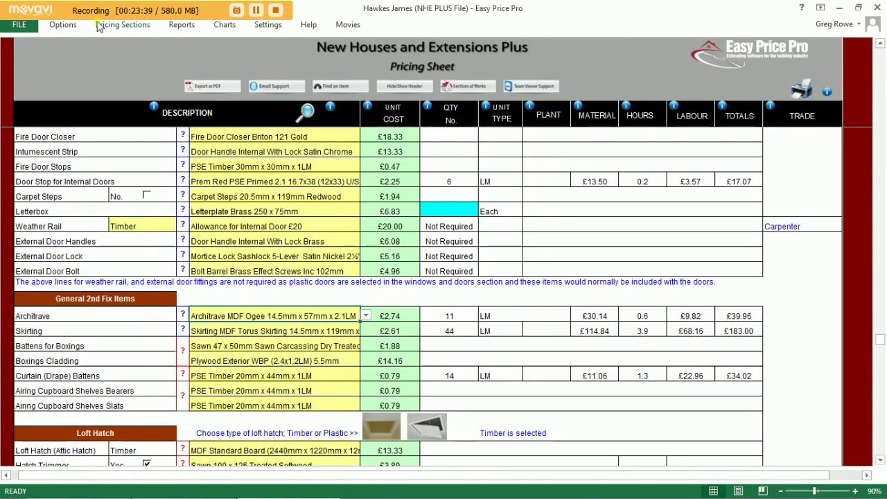
Step: Open the Summary report and review the hours, plant, materials and labour costs of each section, including the P.C. Sums
{"action": "left_click", "coordinate": [182, 25]}
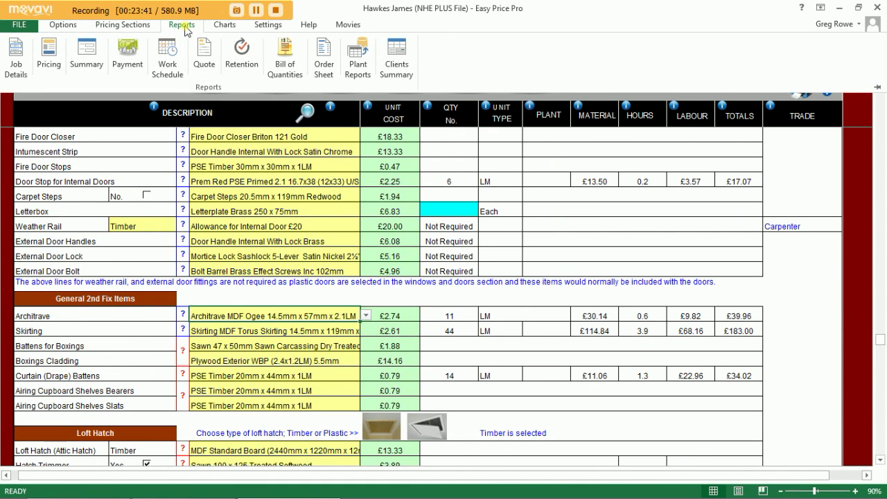
{"action": "left_click", "coordinate": [94, 52]}
{"action": "scroll", "coordinate": [261, 168], "scroll_direction": "up", "scroll_amount": 10}
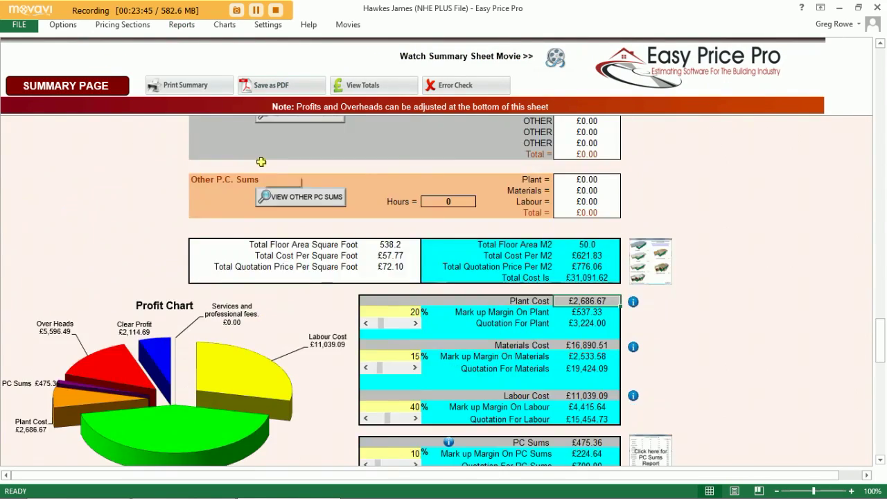
{"action": "scroll", "coordinate": [262, 168], "scroll_direction": "up", "scroll_amount": 15}
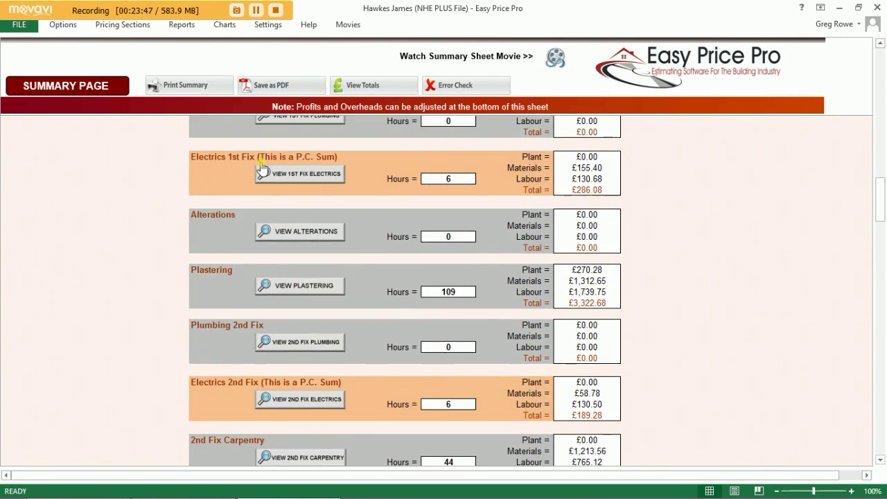
{"action": "scroll", "coordinate": [261, 167], "scroll_direction": "up", "scroll_amount": 8}
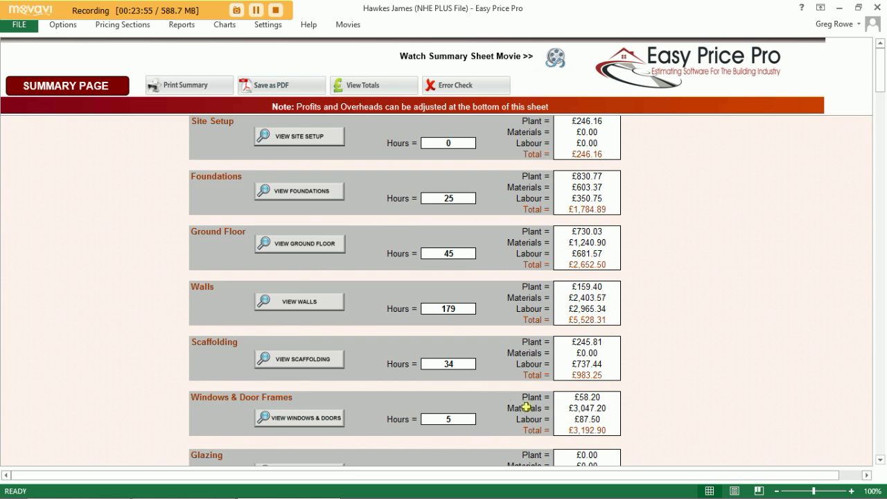
{"action": "scroll", "coordinate": [505, 400], "scroll_direction": "down", "scroll_amount": 17}
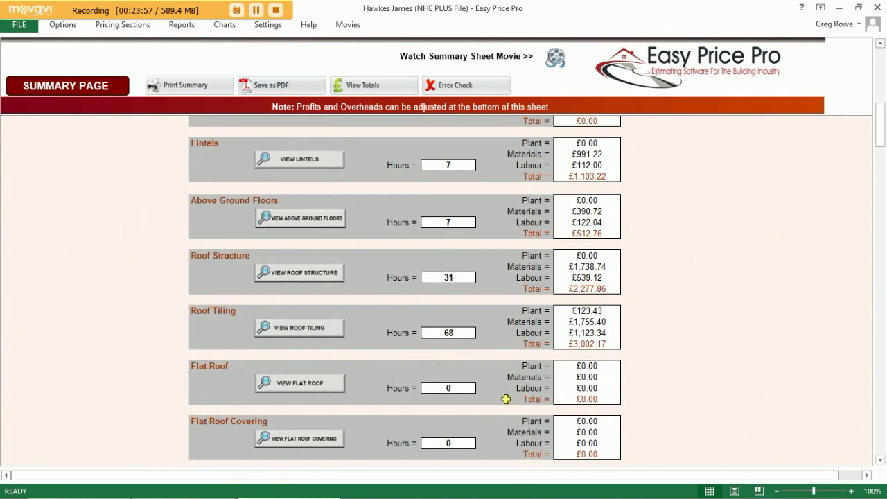
{"action": "scroll", "coordinate": [506, 398], "scroll_direction": "down", "scroll_amount": 5}
{"action": "scroll", "coordinate": [506, 400], "scroll_direction": "down", "scroll_amount": 3}
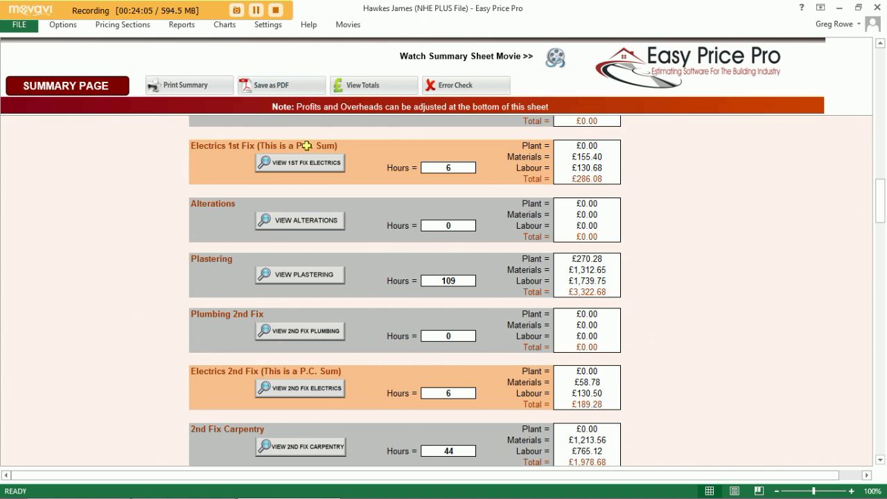
{"action": "scroll", "coordinate": [383, 301], "scroll_direction": "down", "scroll_amount": 8}
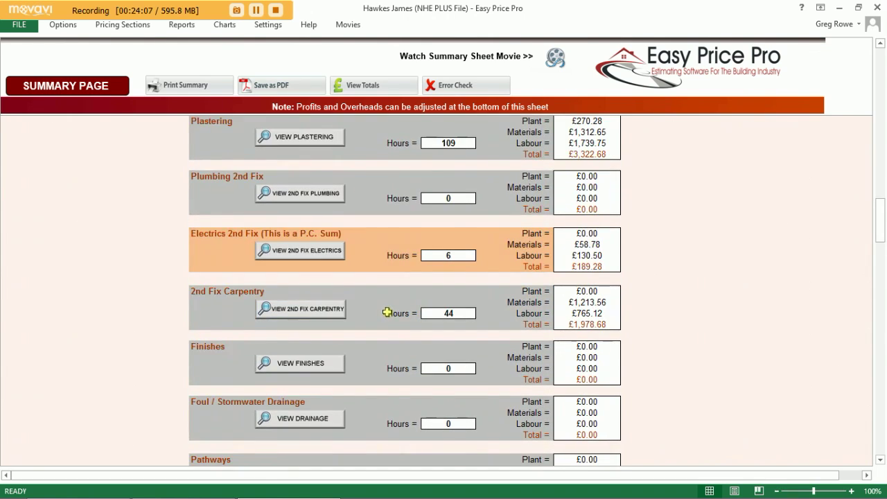
{"action": "scroll", "coordinate": [387, 311], "scroll_direction": "down", "scroll_amount": 10}
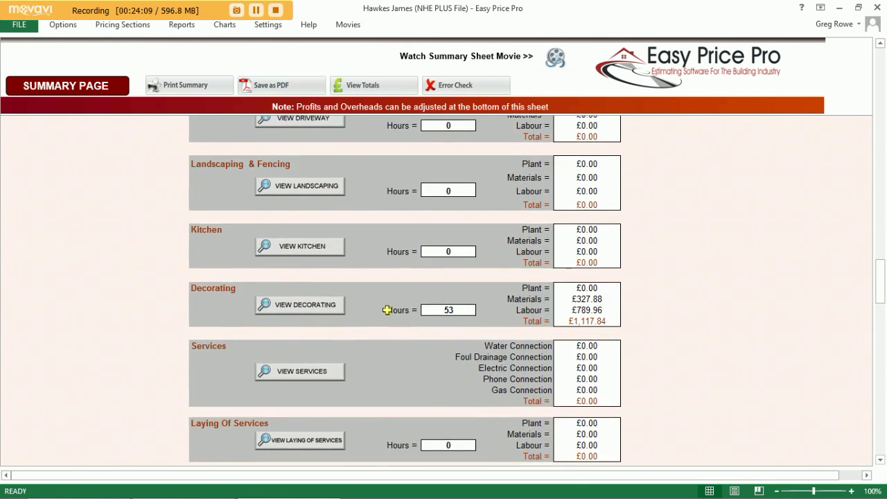
{"action": "scroll", "coordinate": [386, 310], "scroll_direction": "down", "scroll_amount": 6}
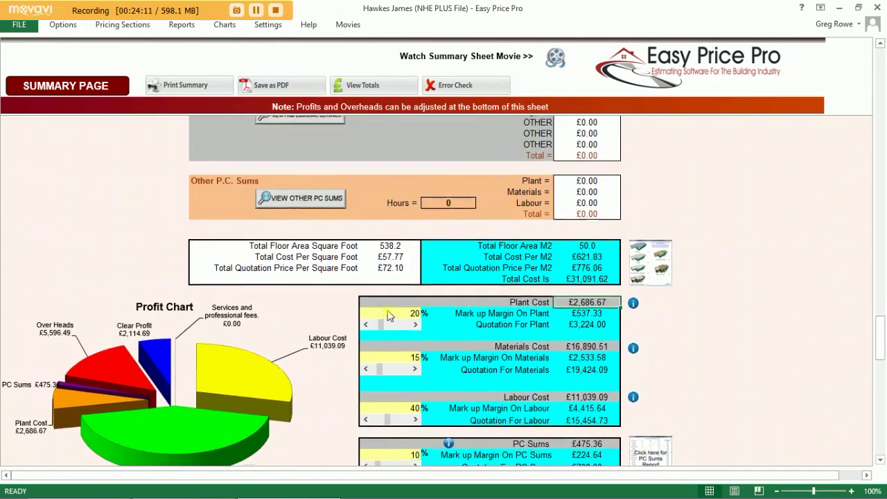
Step: Examine the Profit Chart and its clear profit share beside the mark-up margins
{"action": "scroll", "coordinate": [387, 314], "scroll_direction": "down", "scroll_amount": 1}
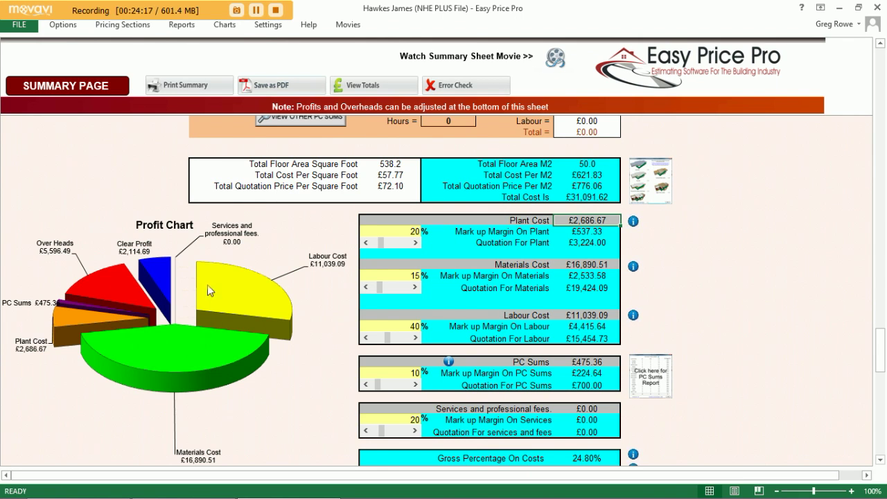
{"action": "left_click", "coordinate": [160, 284]}
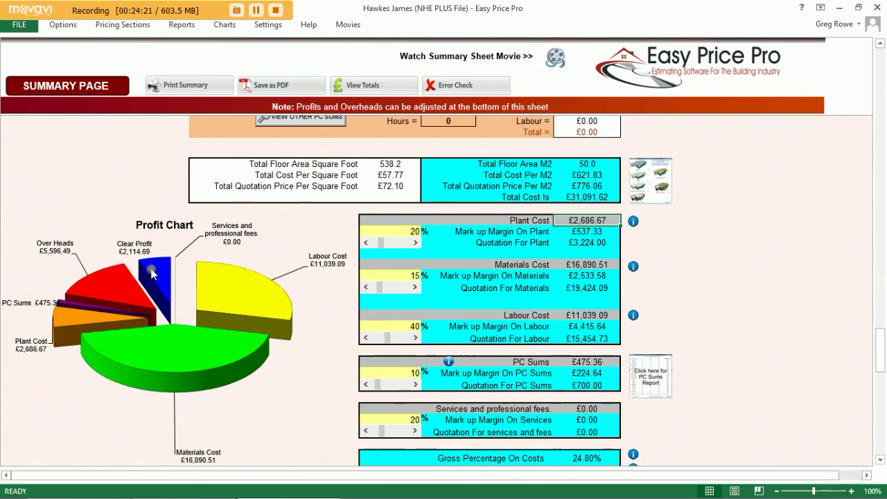
{"action": "mouse_move", "coordinate": [156, 270]}
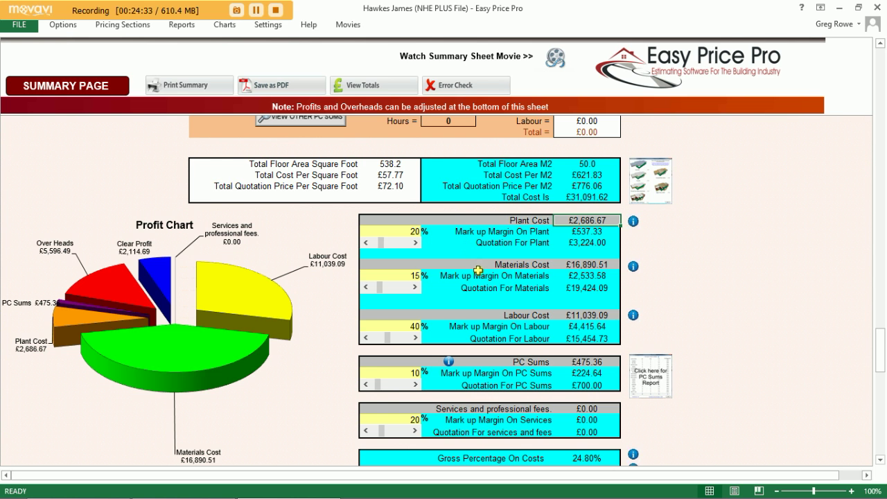
Step: Set the mark up margin on materials to 25%
{"action": "left_click", "coordinate": [409, 276]}
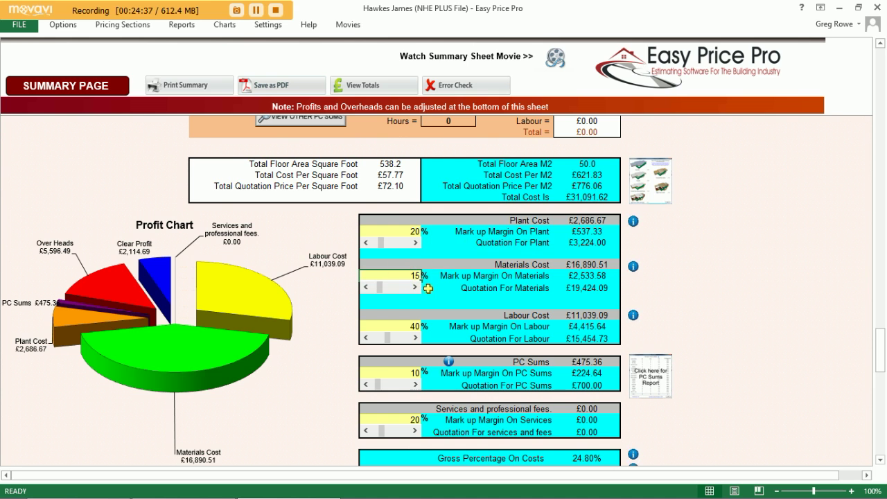
{"action": "type", "text": "25"}
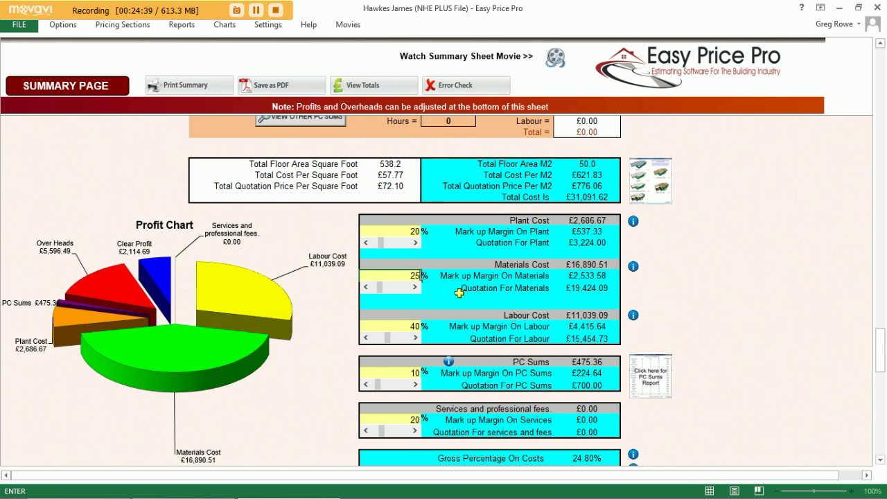
{"action": "left_click", "coordinate": [412, 302]}
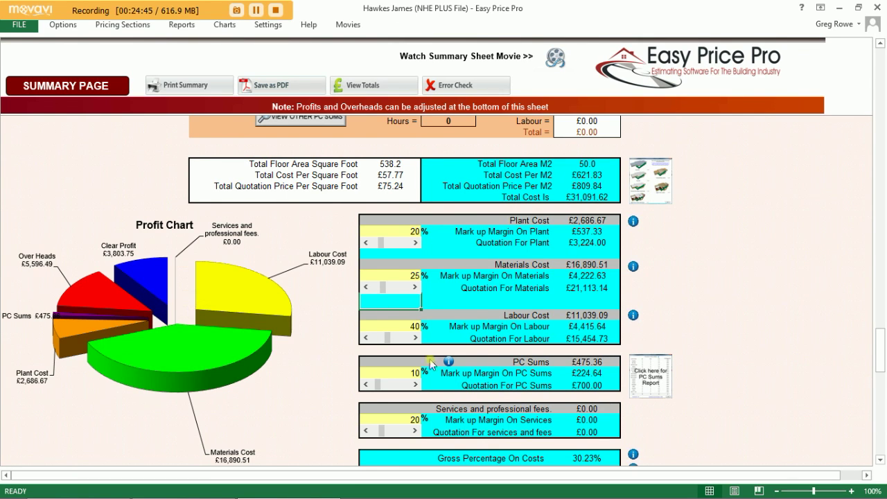
Step: Open the Payment Schedule report and go through the stage payment totals from oversite to contract completion and the initial payment
{"action": "left_click", "coordinate": [182, 25]}
{"action": "left_click", "coordinate": [129, 64]}
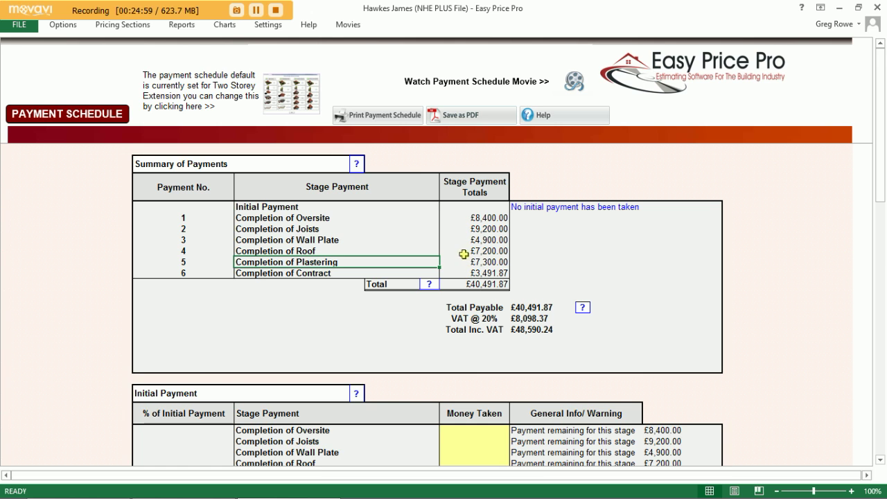
{"action": "left_click", "coordinate": [479, 218]}
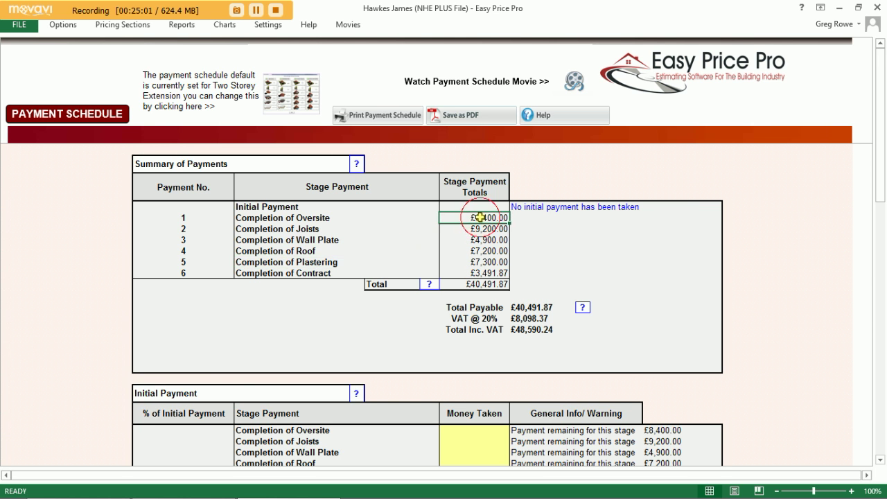
{"action": "left_click", "coordinate": [480, 229]}
{"action": "left_click", "coordinate": [480, 240]}
{"action": "left_click", "coordinate": [479, 250]}
{"action": "left_click", "coordinate": [480, 261]}
{"action": "left_click", "coordinate": [481, 272]}
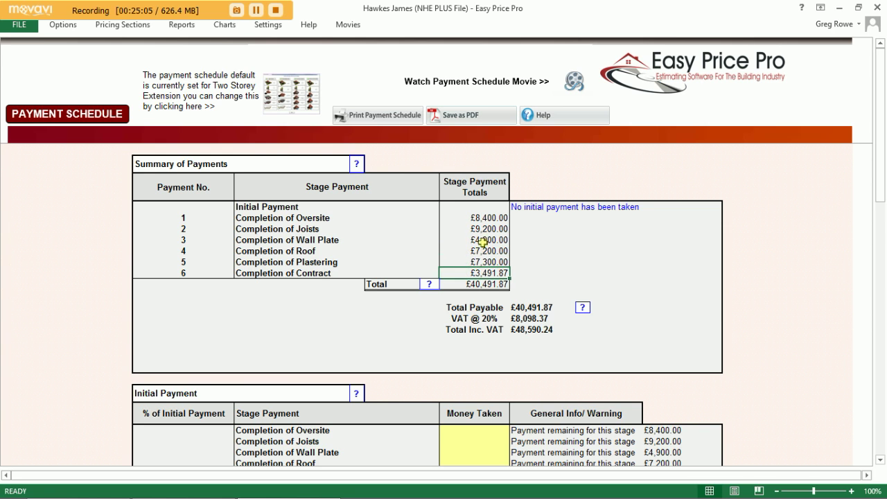
{"action": "left_click", "coordinate": [480, 207]}
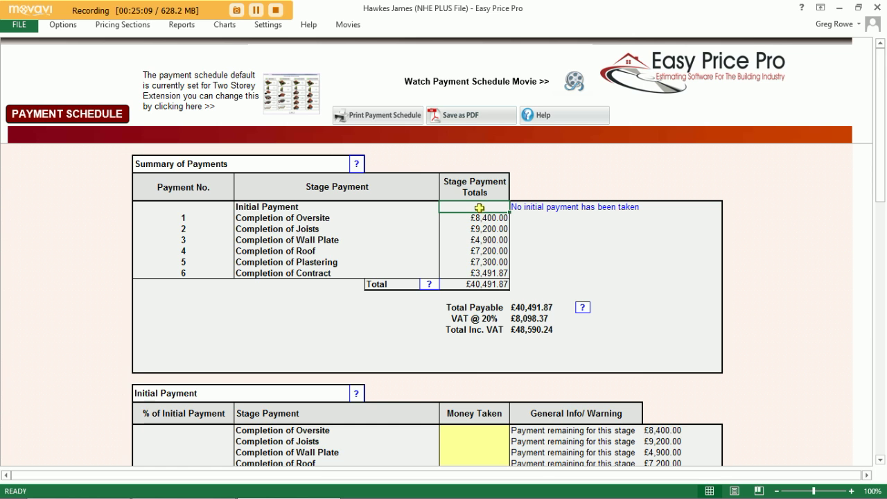
Step: Look through the Money Taken entries for every stage in the Initial Payment table
{"action": "scroll", "coordinate": [474, 278], "scroll_direction": "down", "scroll_amount": 3}
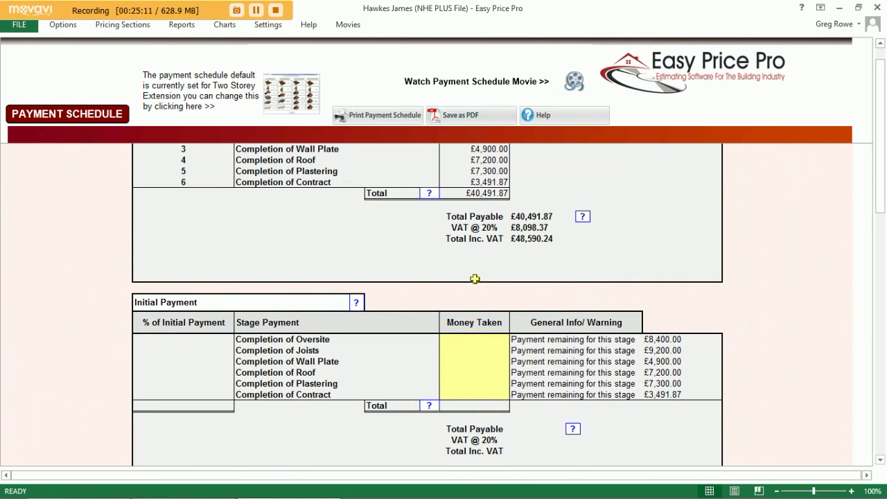
{"action": "left_click", "coordinate": [483, 340]}
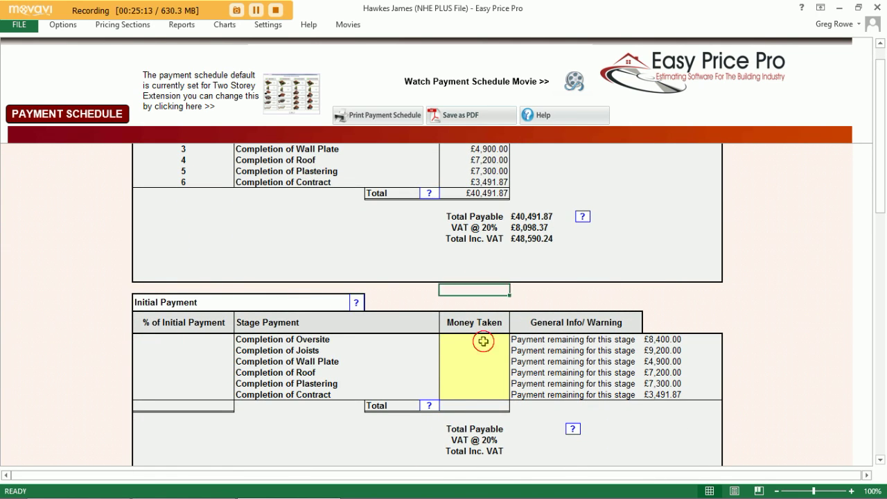
{"action": "left_click", "coordinate": [489, 350]}
{"action": "left_click", "coordinate": [493, 363]}
{"action": "left_click", "coordinate": [493, 372]}
{"action": "left_click", "coordinate": [493, 383]}
{"action": "left_click", "coordinate": [490, 394]}
Step: Enter 500.00 as Money Taken for Completion of Oversite, Joists and Wall Plate in the Initial Payment table
{"action": "left_click", "coordinate": [472, 340]}
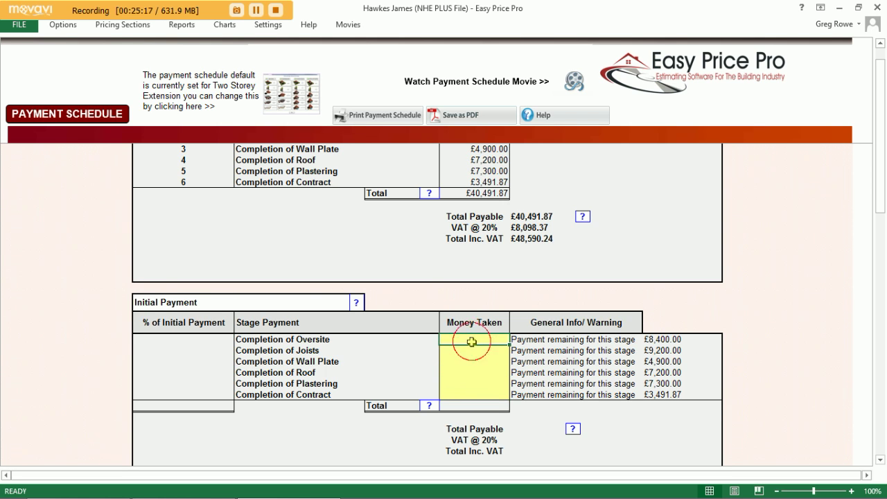
{"action": "type", "text": "500.00"}
{"action": "left_click", "coordinate": [481, 351]}
{"action": "type", "text": "500.00"}
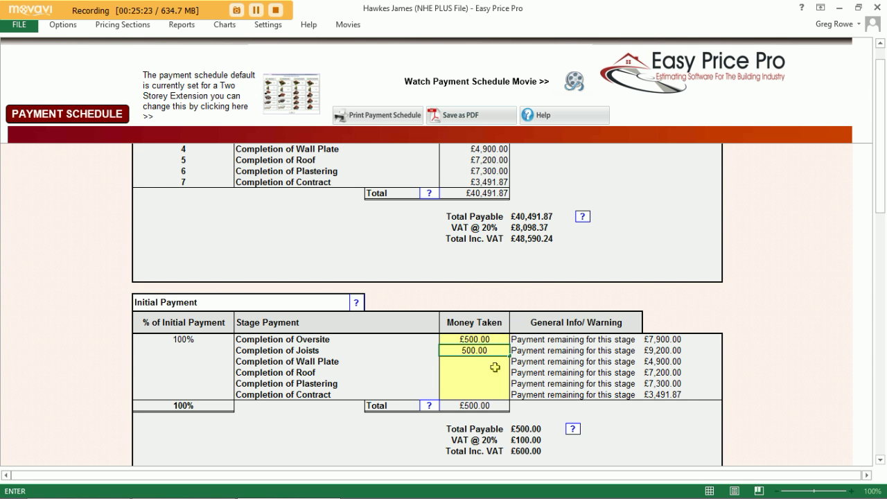
{"action": "left_click", "coordinate": [492, 361]}
{"action": "type", "text": "500.00"}
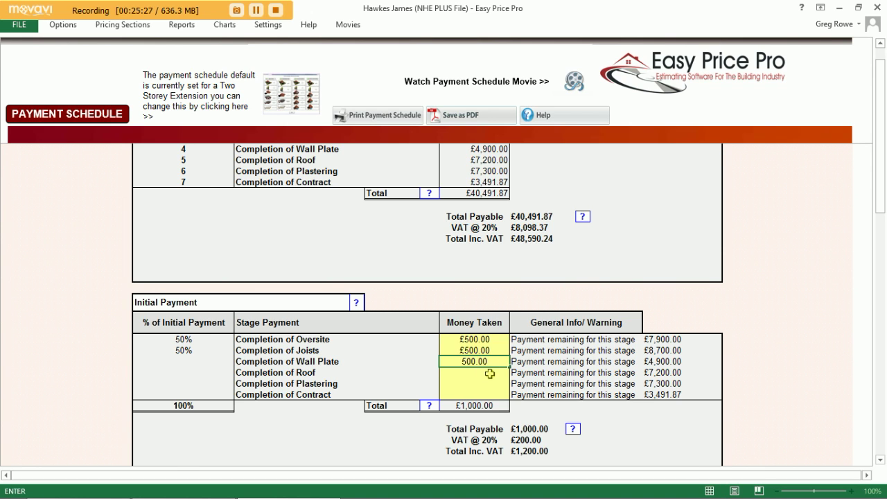
Step: Enter 500.00 as Money Taken for Completion of Roof, Plastering and Contract, and check the Summary of Payments
{"action": "left_click", "coordinate": [490, 374]}
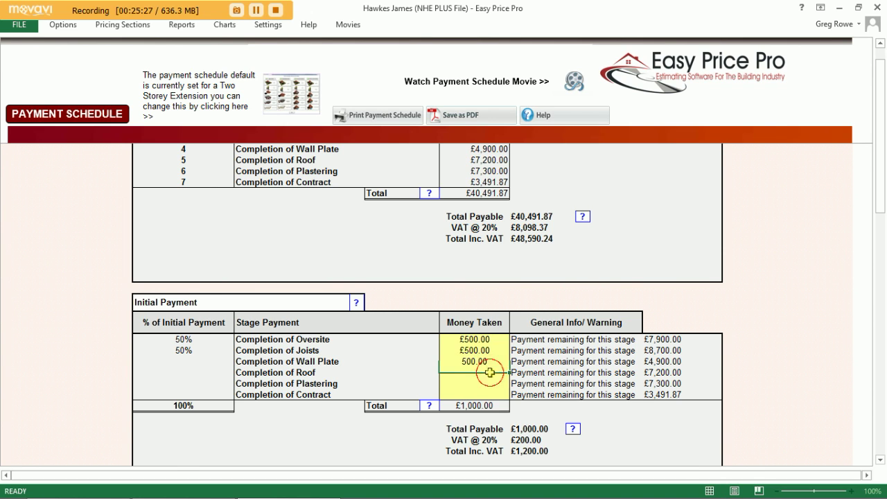
{"action": "type", "text": "5"}
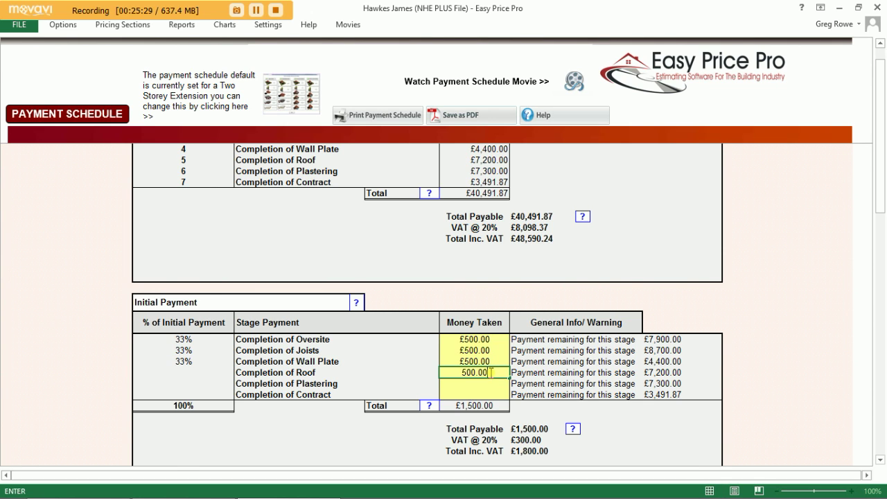
{"action": "type", "text": "00.00"}
{"action": "key", "text": "Return"}
{"action": "type", "text": "500"}
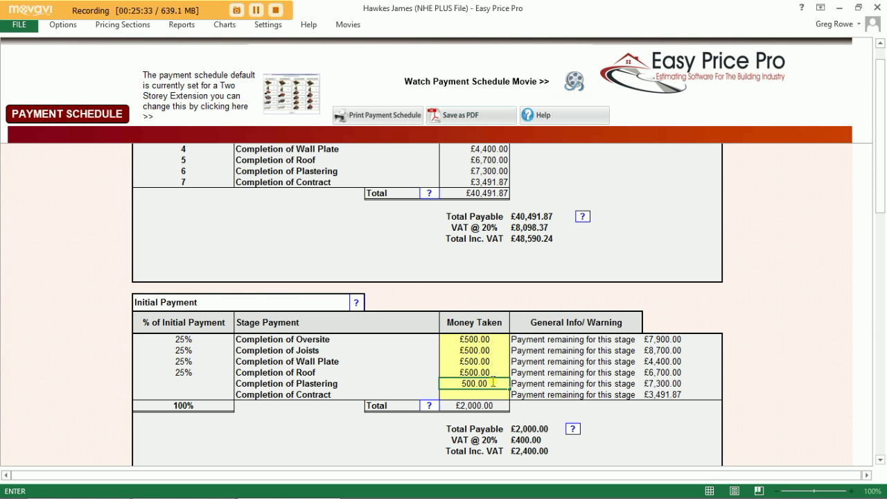
{"action": "key", "text": "Return"}
{"action": "type", "text": "500"}
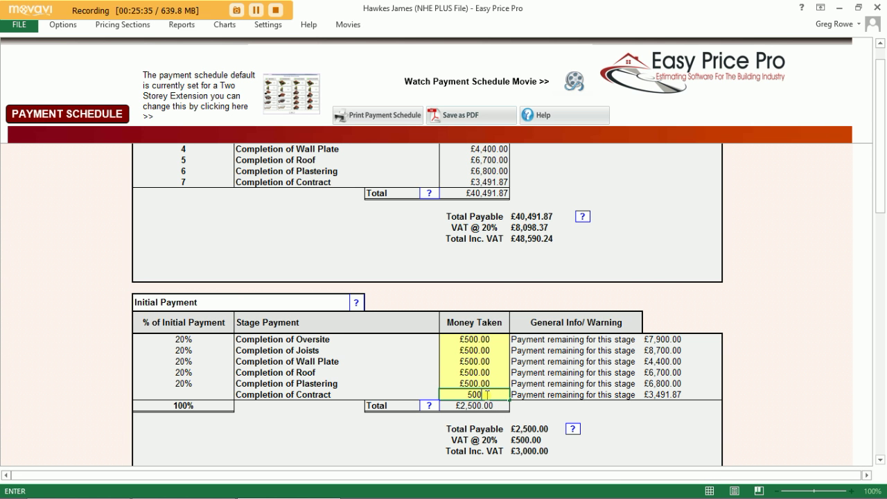
{"action": "left_click", "coordinate": [475, 303]}
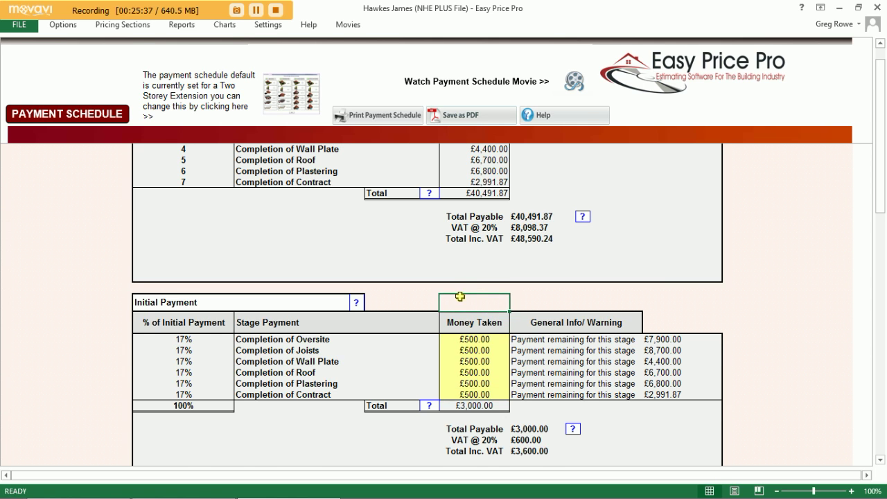
{"action": "scroll", "coordinate": [466, 298], "scroll_direction": "up", "scroll_amount": 3}
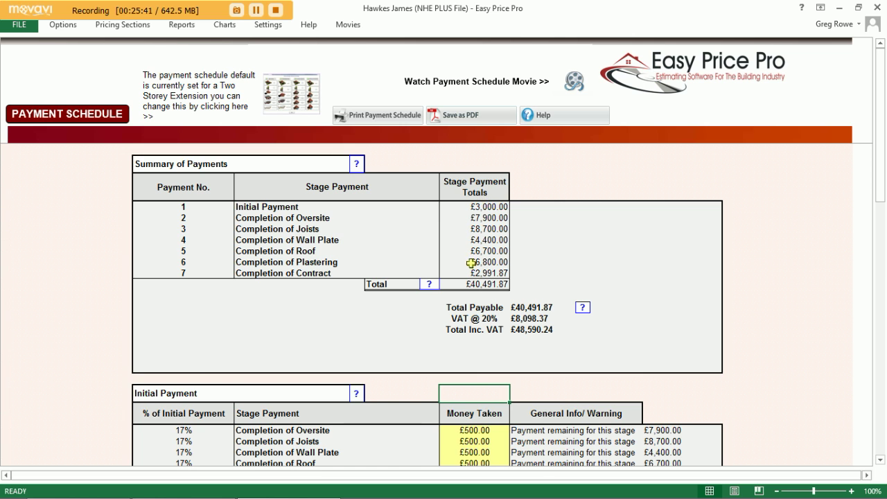
Step: Open the Work Schedule report and review the start and finish dates of each trade and the payment due dates
{"action": "left_click", "coordinate": [191, 28]}
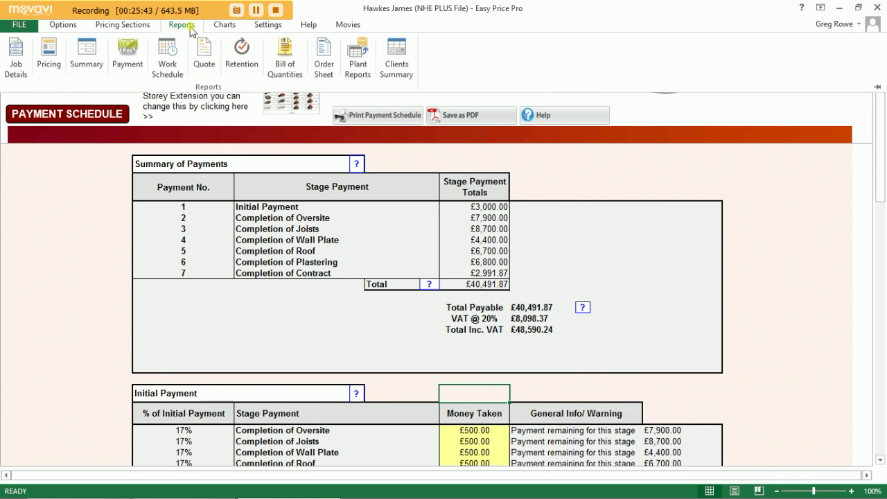
{"action": "left_click", "coordinate": [169, 55]}
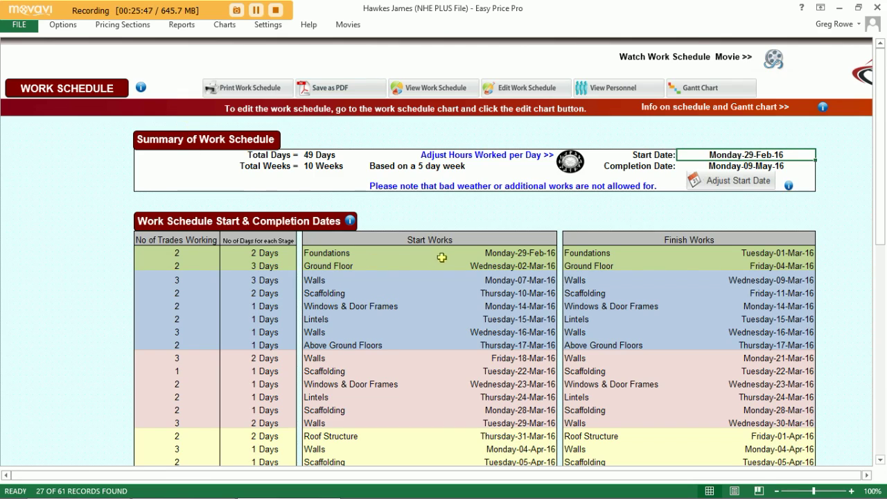
{"action": "scroll", "coordinate": [448, 258], "scroll_direction": "down", "scroll_amount": 2}
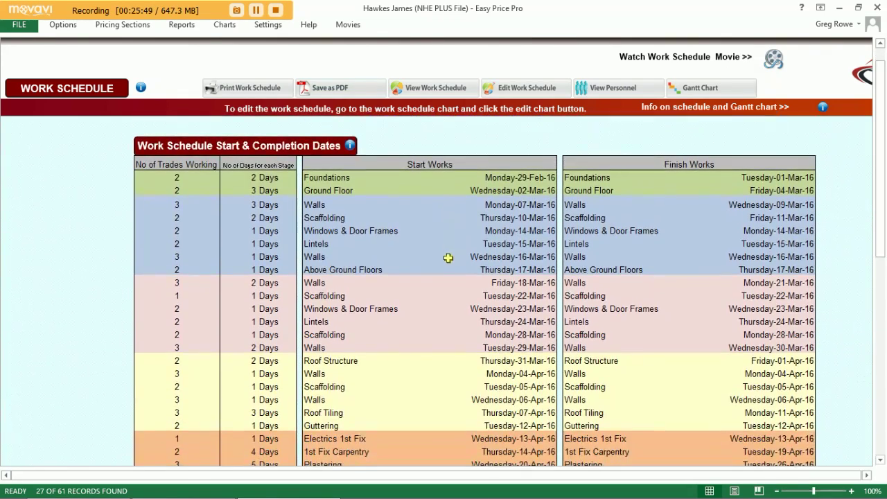
{"action": "scroll", "coordinate": [419, 190], "scroll_direction": "down", "scroll_amount": 1}
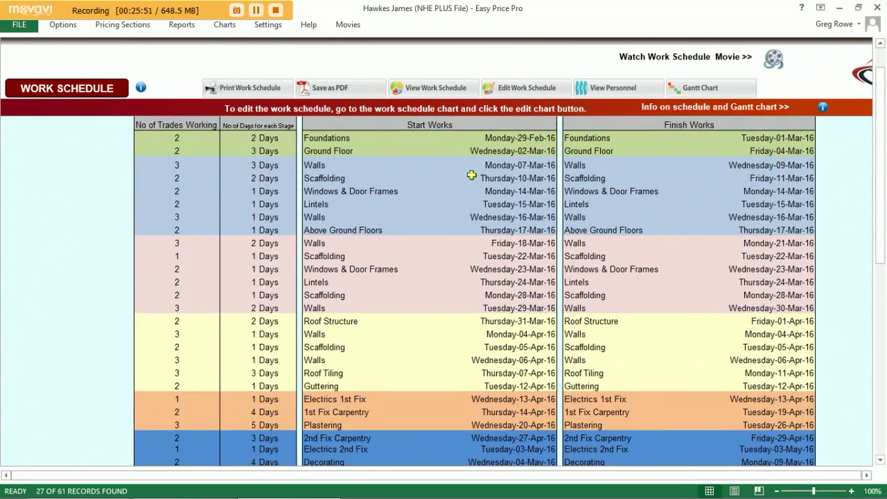
{"action": "scroll", "coordinate": [450, 379], "scroll_direction": "down", "scroll_amount": 5}
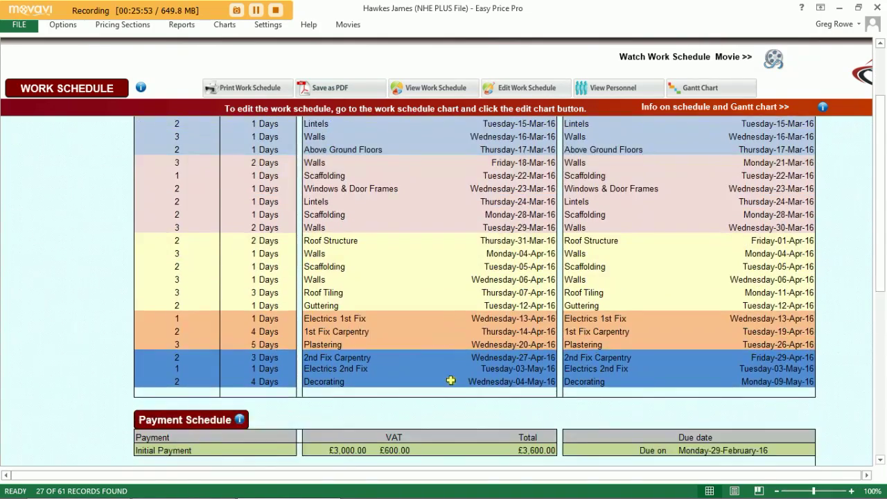
{"action": "scroll", "coordinate": [450, 380], "scroll_direction": "down", "scroll_amount": 1}
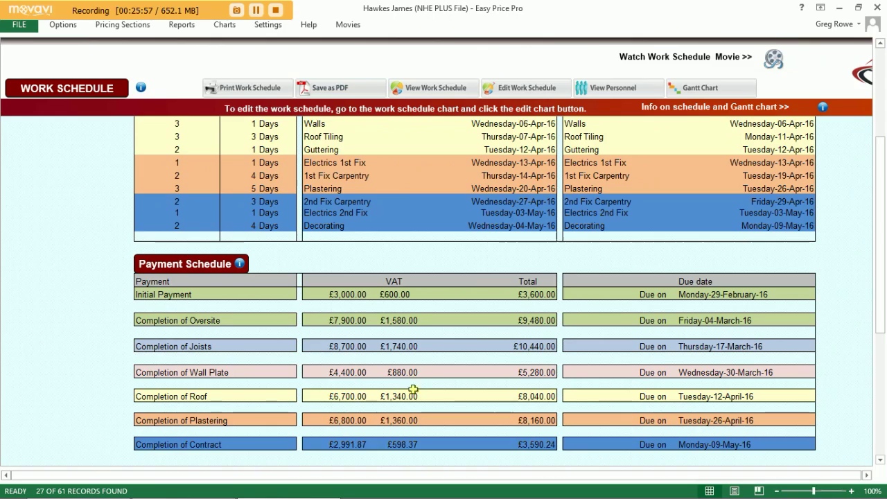
{"action": "scroll", "coordinate": [413, 426], "scroll_direction": "up", "scroll_amount": 1}
{"action": "scroll", "coordinate": [411, 424], "scroll_direction": "up", "scroll_amount": 5}
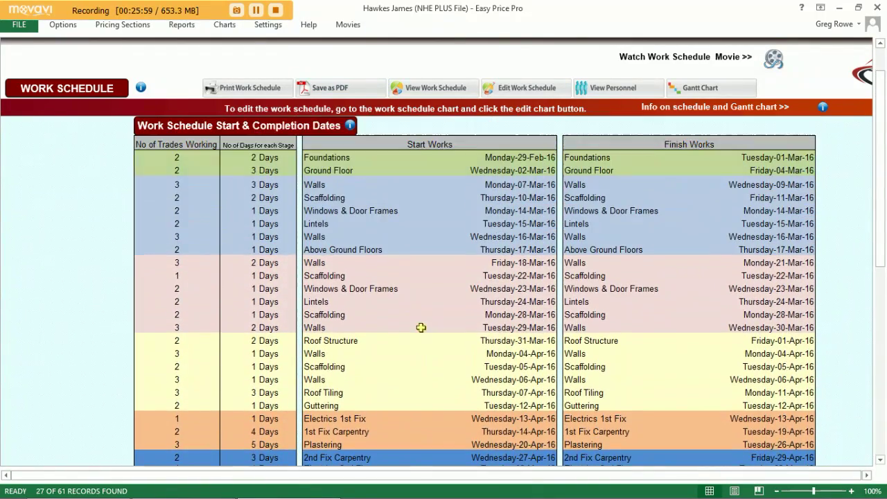
{"action": "scroll", "coordinate": [414, 290], "scroll_direction": "down", "scroll_amount": 1}
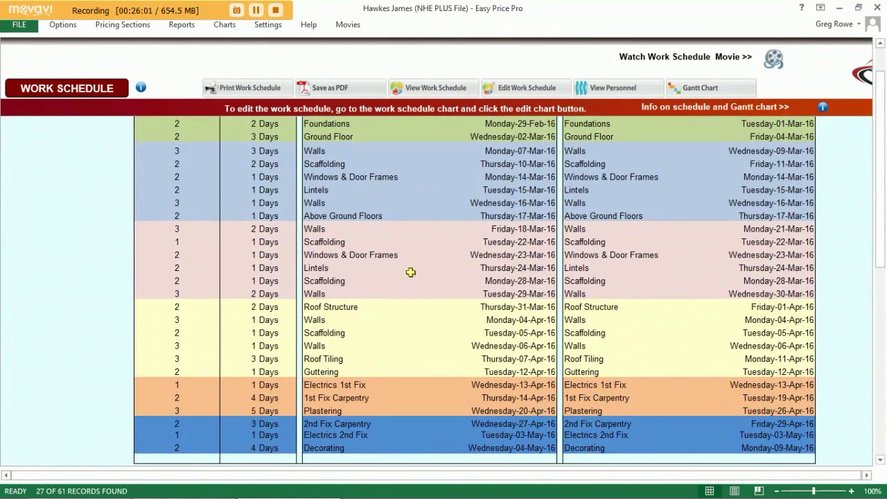
Step: View the work schedule as a chart and examine the bars for each item of works
{"action": "left_click", "coordinate": [431, 90]}
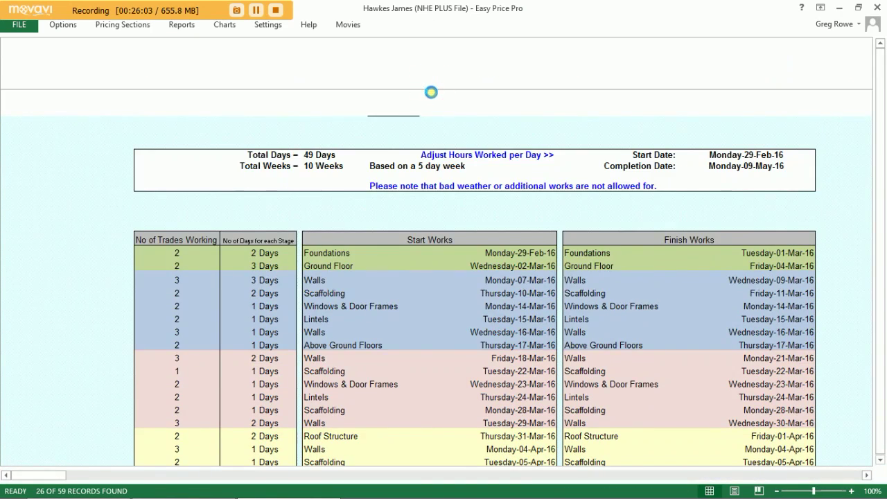
{"action": "scroll", "coordinate": [374, 268], "scroll_direction": "down", "scroll_amount": 4}
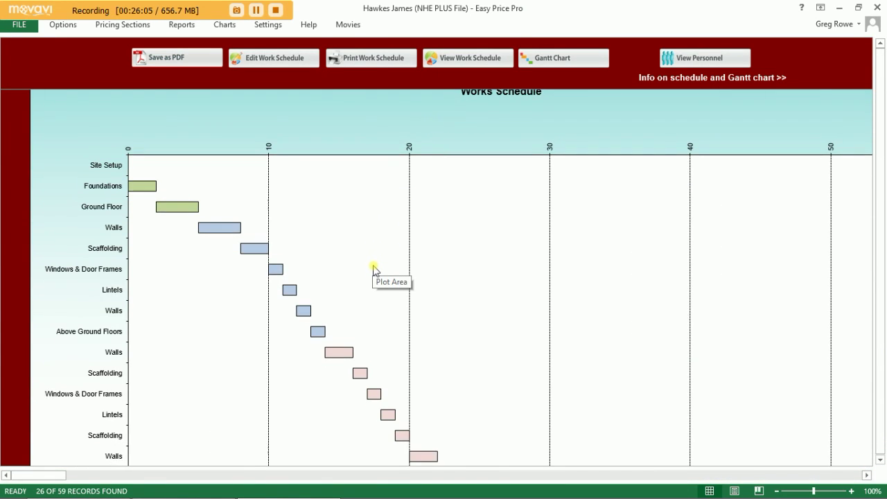
{"action": "scroll", "coordinate": [374, 271], "scroll_direction": "up", "scroll_amount": 1}
{"action": "scroll", "coordinate": [374, 269], "scroll_direction": "up", "scroll_amount": 1}
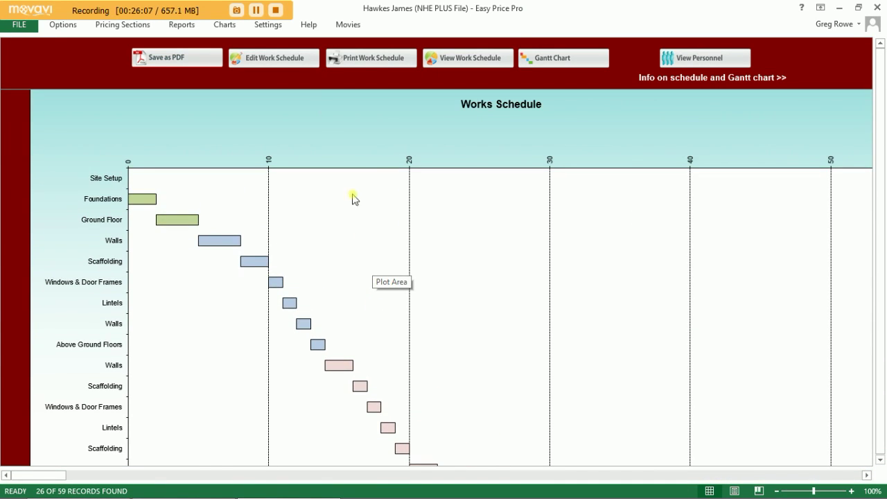
Step: Edit the work schedule so the first Walls item in the Completion of Joists stage starts one day earlier
{"action": "left_click", "coordinate": [273, 58]}
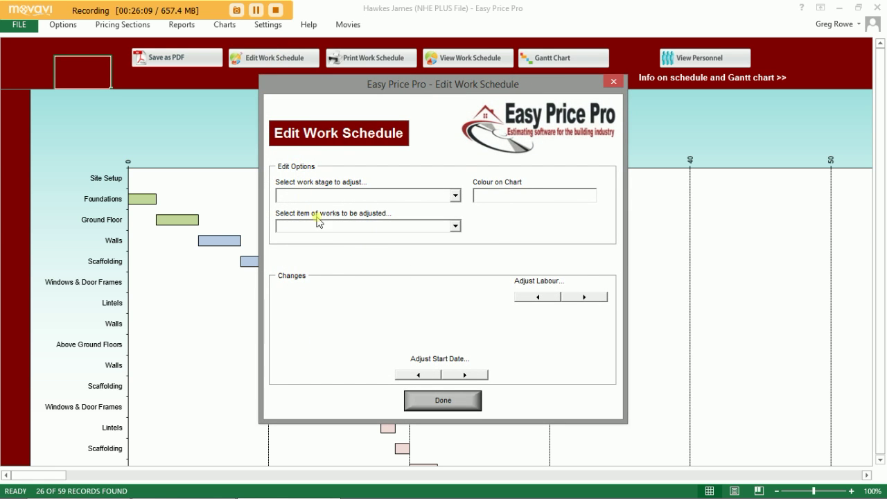
{"action": "left_click", "coordinate": [455, 196]}
{"action": "left_click", "coordinate": [381, 219]}
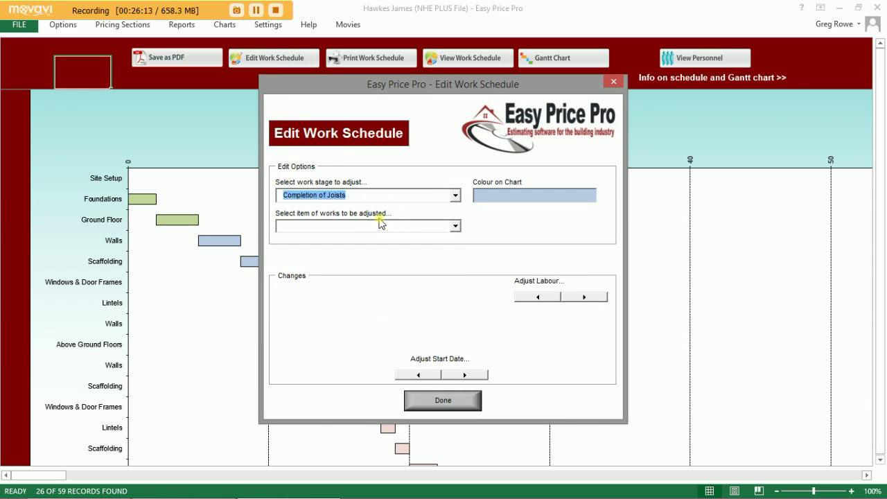
{"action": "left_click", "coordinate": [455, 226]}
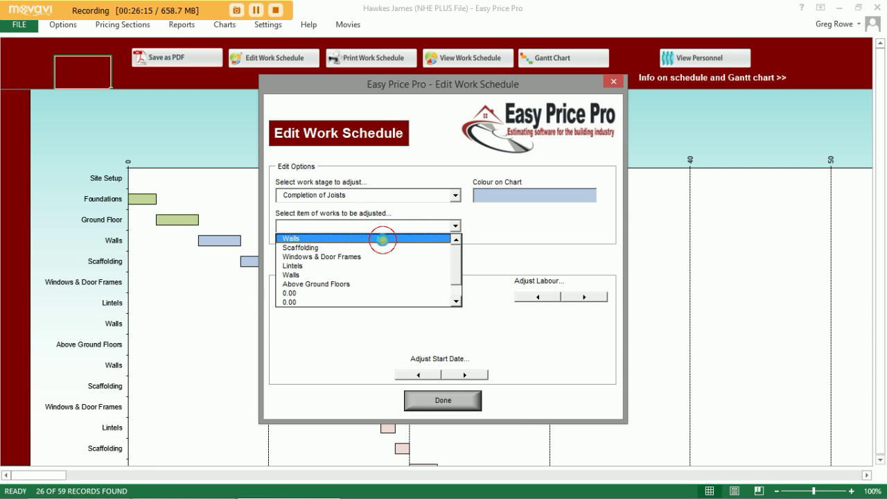
{"action": "left_click", "coordinate": [383, 239]}
{"action": "left_click", "coordinate": [417, 374]}
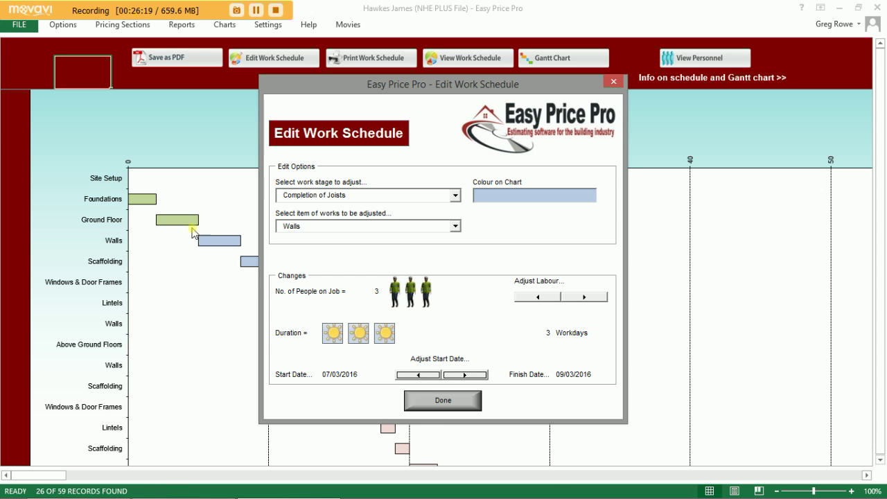
{"action": "left_click", "coordinate": [443, 400]}
Step: Open the Bill of Quantities report and review the itemised plant, material, labour and hours in the Foundations and Ground Floor sections
{"action": "left_click", "coordinate": [184, 26]}
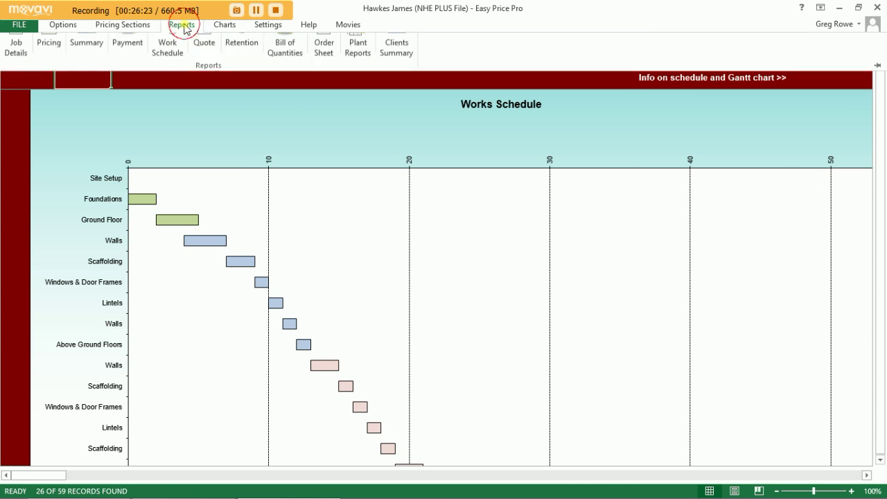
{"action": "left_click", "coordinate": [286, 59]}
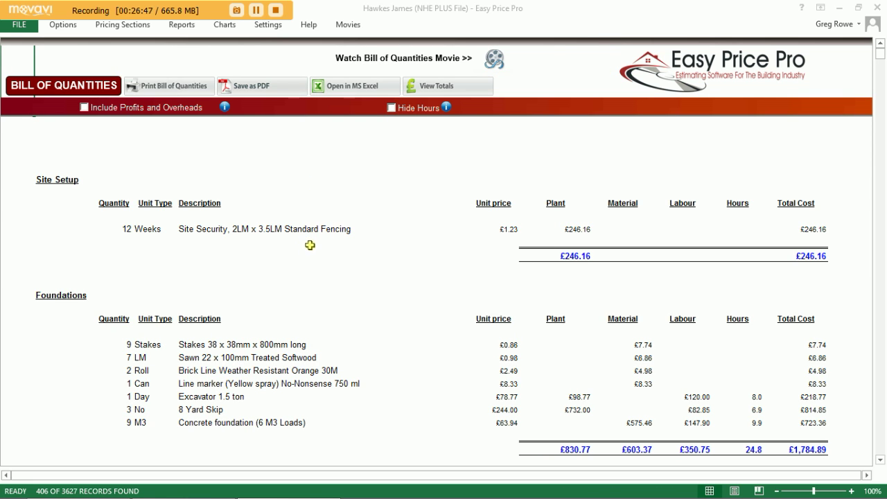
{"action": "scroll", "coordinate": [312, 247], "scroll_direction": "down", "scroll_amount": 3}
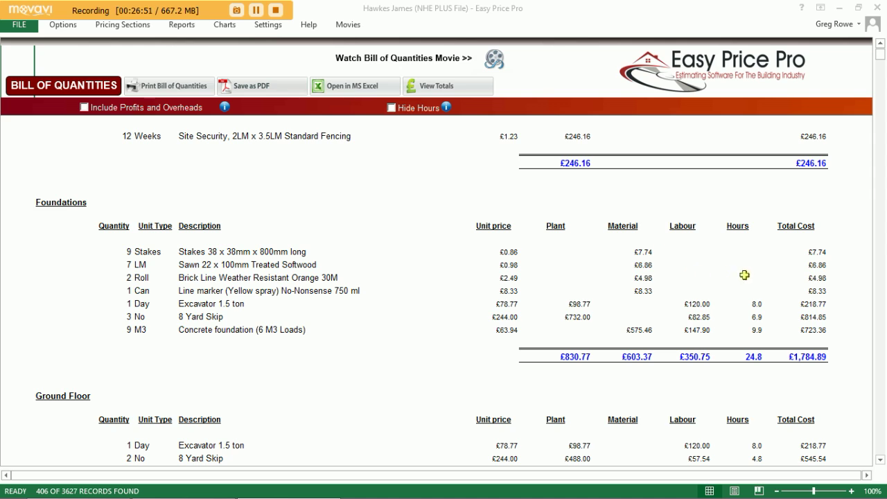
{"action": "scroll", "coordinate": [651, 386], "scroll_direction": "down", "scroll_amount": 5}
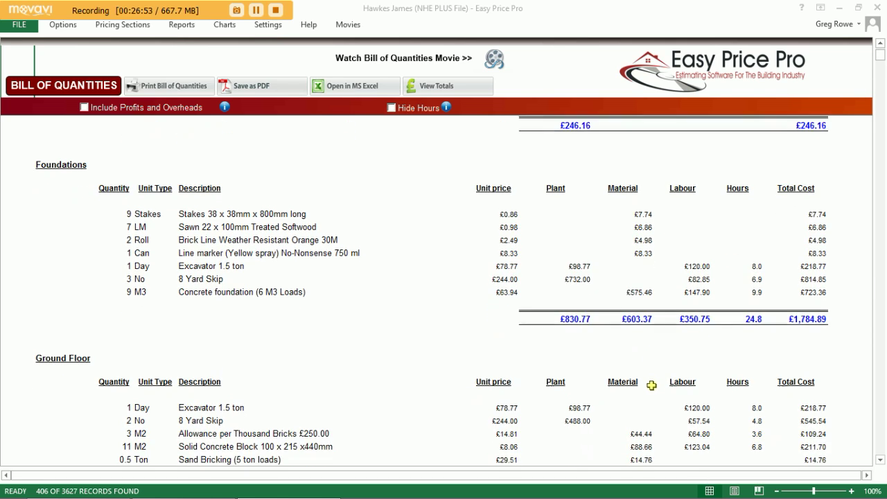
{"action": "scroll", "coordinate": [652, 385], "scroll_direction": "down", "scroll_amount": 4}
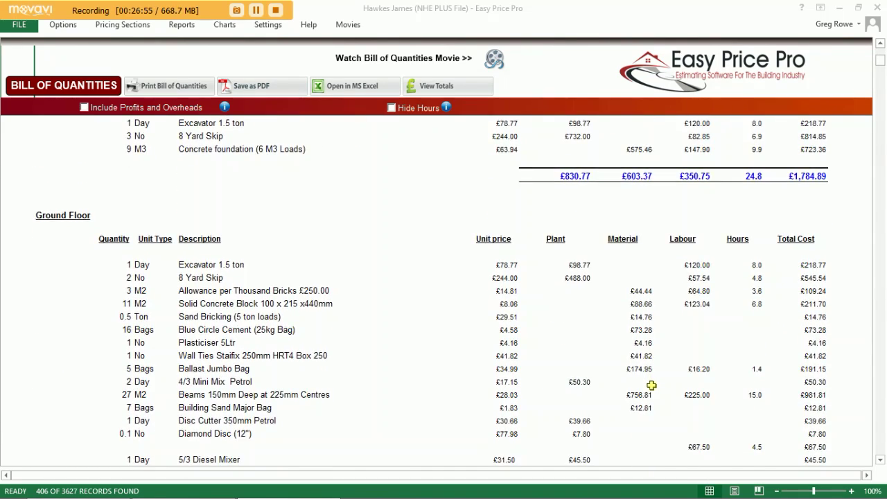
{"action": "scroll", "coordinate": [651, 385], "scroll_direction": "up", "scroll_amount": 7}
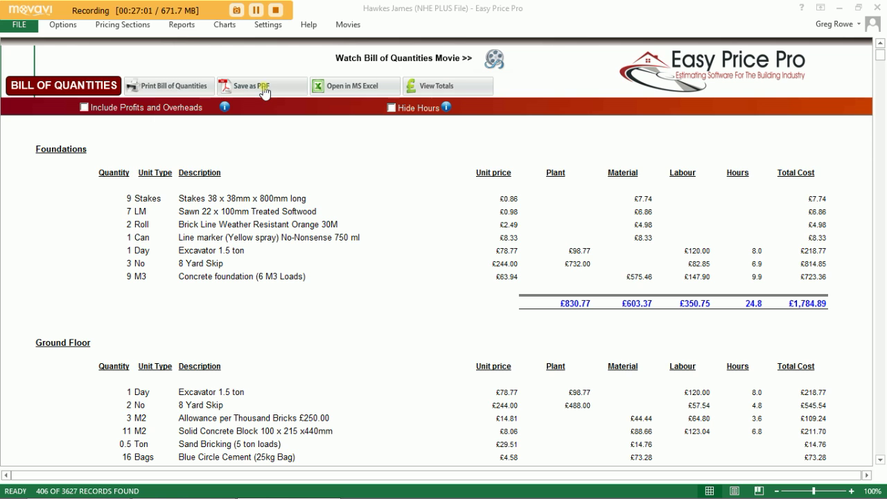
Step: Open the material Order Sheet and look through the quantities and costs grouped by work section
{"action": "left_click", "coordinate": [183, 31]}
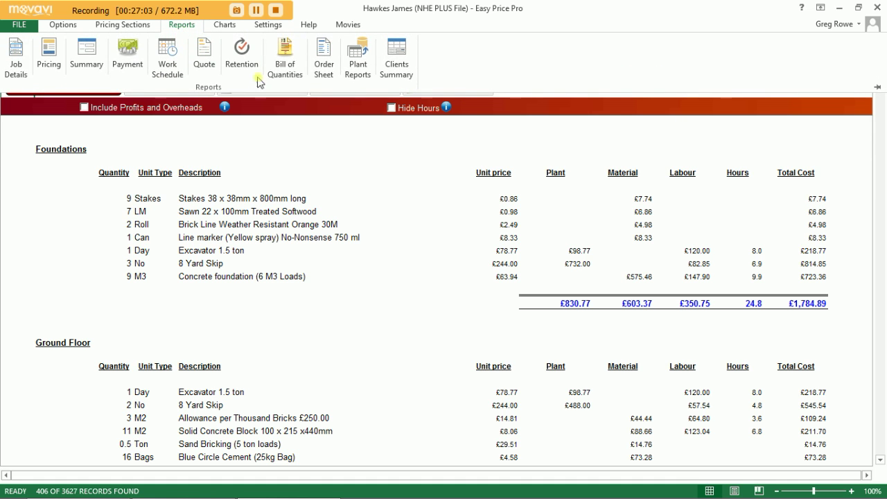
{"action": "left_click", "coordinate": [321, 56]}
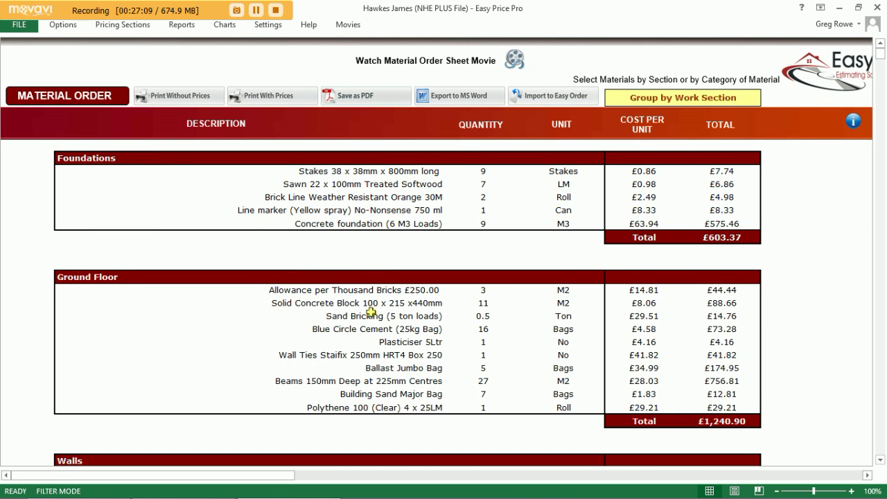
{"action": "scroll", "coordinate": [374, 314], "scroll_direction": "down", "scroll_amount": 5}
{"action": "scroll", "coordinate": [379, 316], "scroll_direction": "down", "scroll_amount": 5}
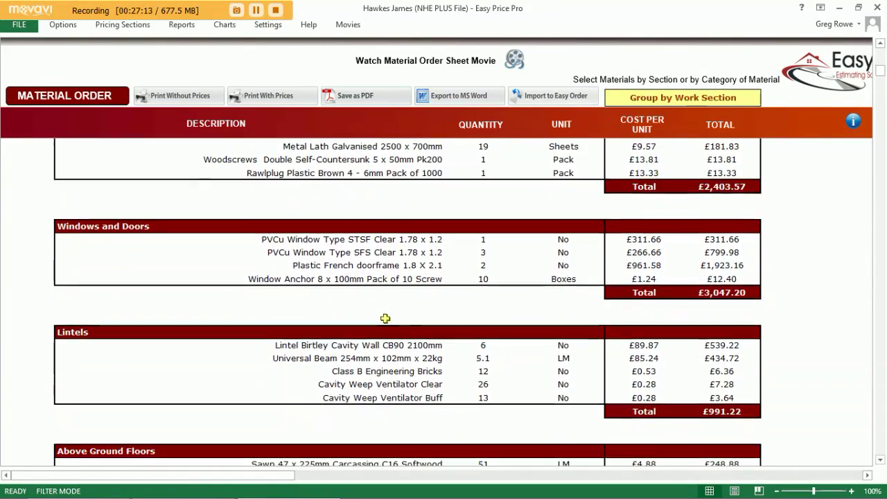
{"action": "scroll", "coordinate": [386, 318], "scroll_direction": "up", "scroll_amount": 10}
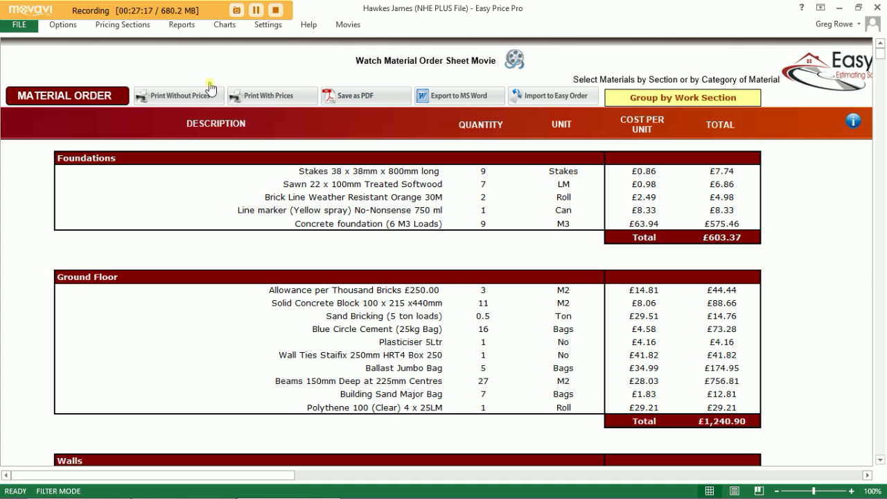
Step: Open the Clients Summary report and look through the plant, material, labour and hours figures for each work section
{"action": "left_click", "coordinate": [181, 24]}
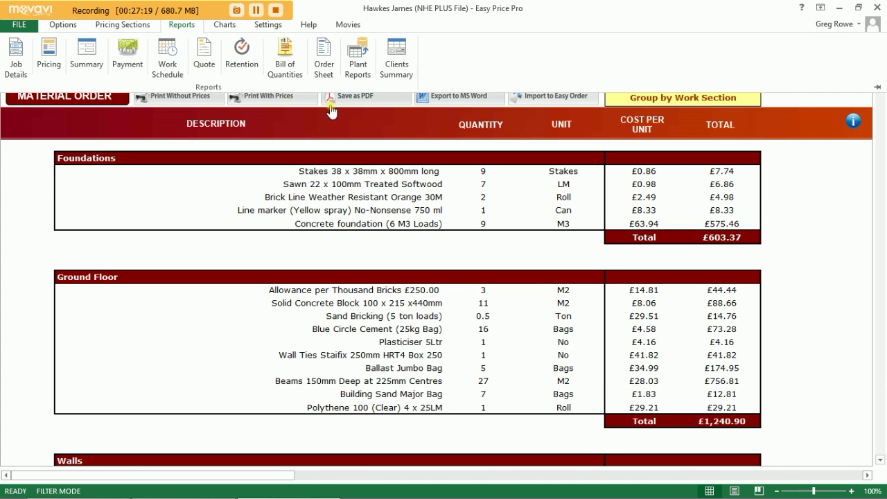
{"action": "left_click", "coordinate": [392, 66]}
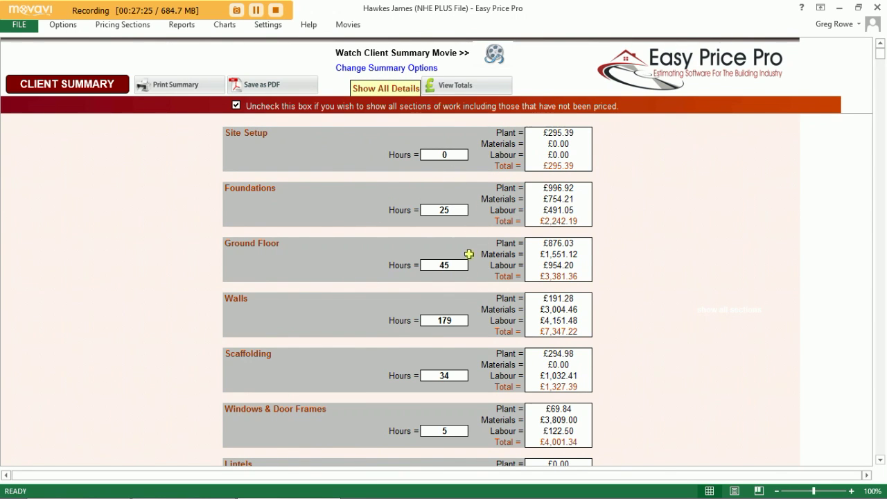
{"action": "scroll", "coordinate": [470, 306], "scroll_direction": "down", "scroll_amount": 6}
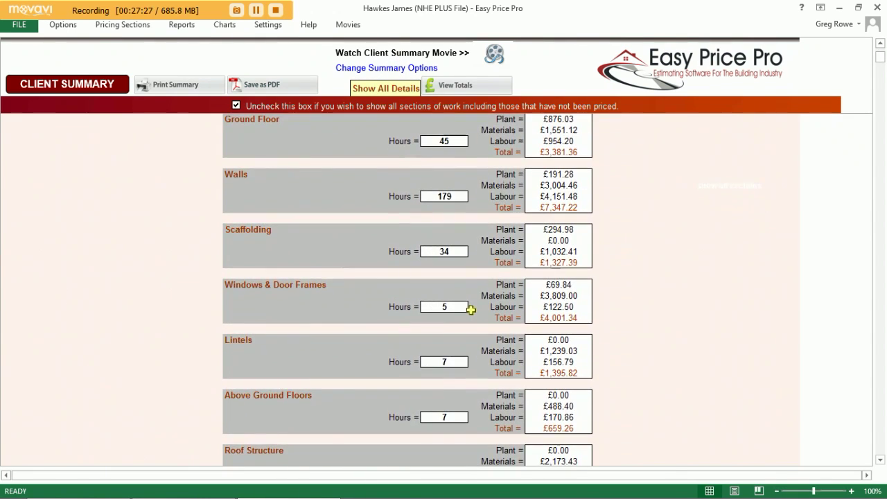
{"action": "scroll", "coordinate": [471, 310], "scroll_direction": "down", "scroll_amount": 6}
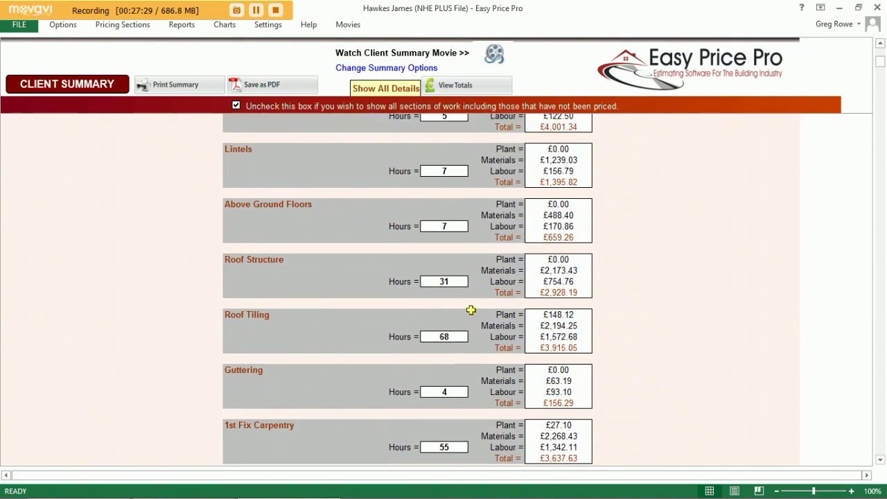
{"action": "scroll", "coordinate": [470, 311], "scroll_direction": "down", "scroll_amount": 2}
{"action": "scroll", "coordinate": [469, 311], "scroll_direction": "up", "scroll_amount": 15}
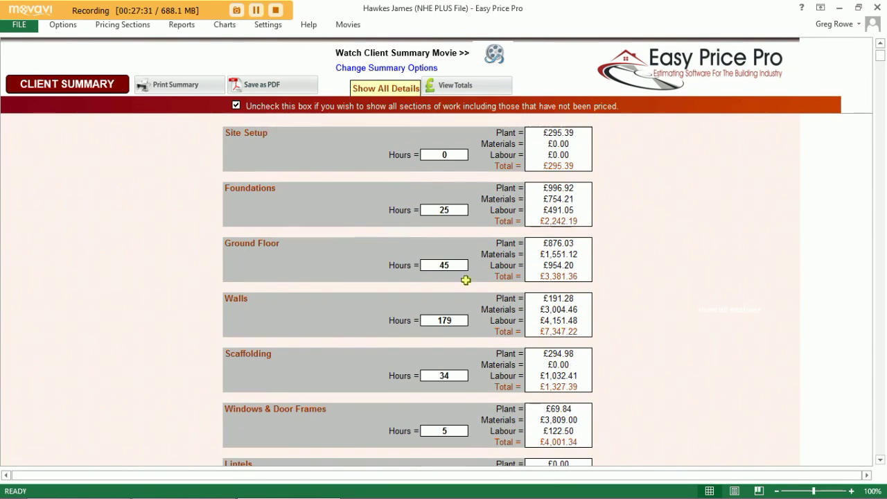
Step: Set the client summary's display option to Hide Hours
{"action": "left_click", "coordinate": [393, 87]}
{"action": "left_click", "coordinate": [426, 90]}
{"action": "left_click", "coordinate": [393, 122]}
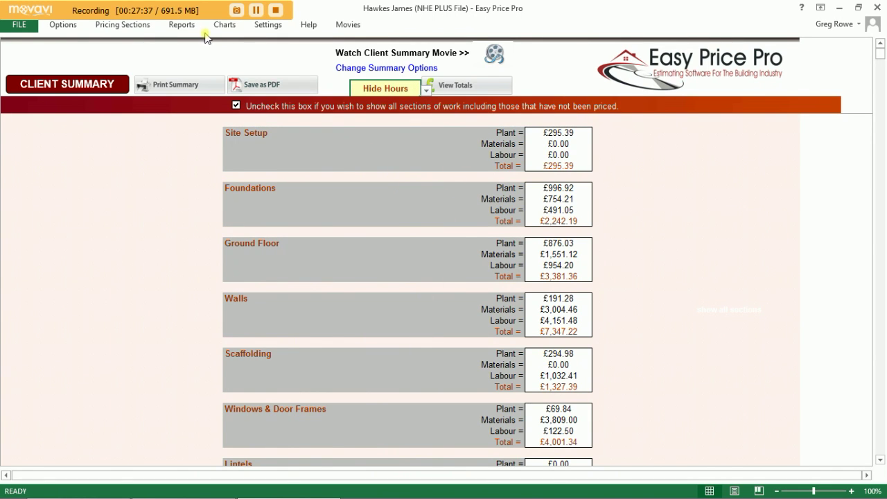
Step: Open the Quote report and generate the written quote for the client
{"action": "left_click", "coordinate": [183, 26]}
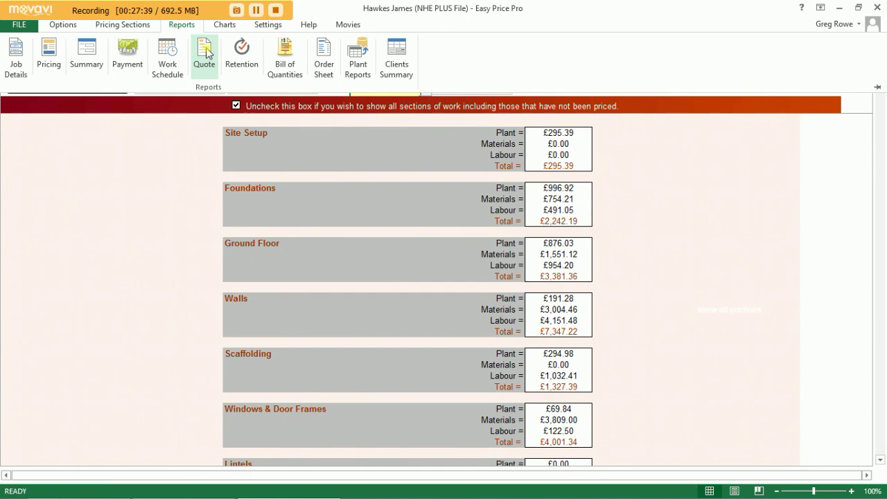
{"action": "left_click", "coordinate": [205, 50]}
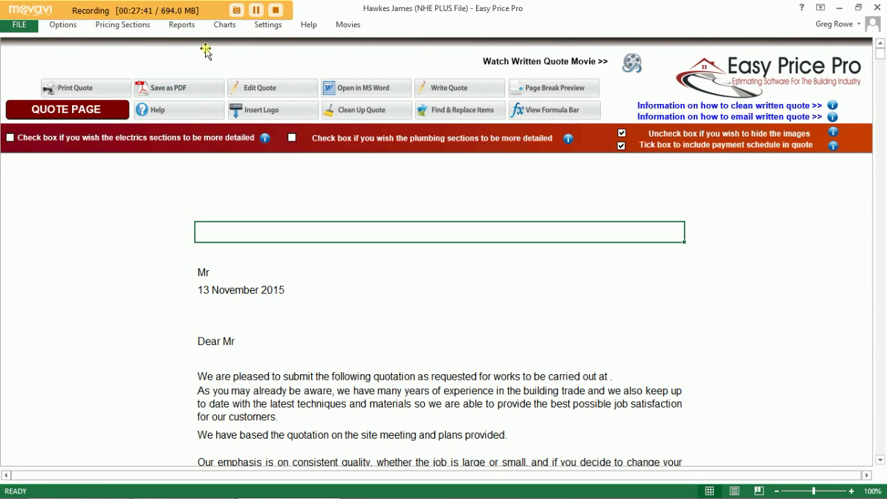
{"action": "left_click", "coordinate": [430, 88]}
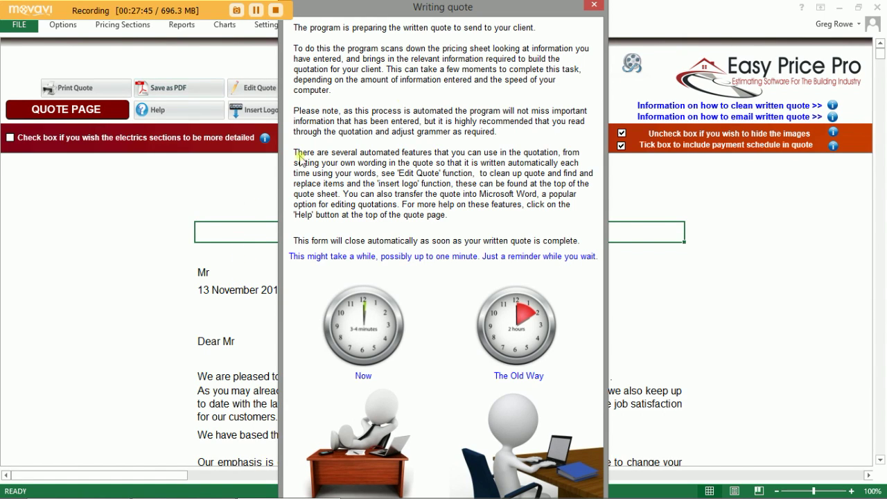
Step: Switch to the Documents window and open the sample quote PDF from the OneDrive Webinar Stuff folder
{"action": "left_click", "coordinate": [428, 10]}
{"action": "left_click", "coordinate": [430, 11]}
{"action": "left_click", "coordinate": [12, 492]}
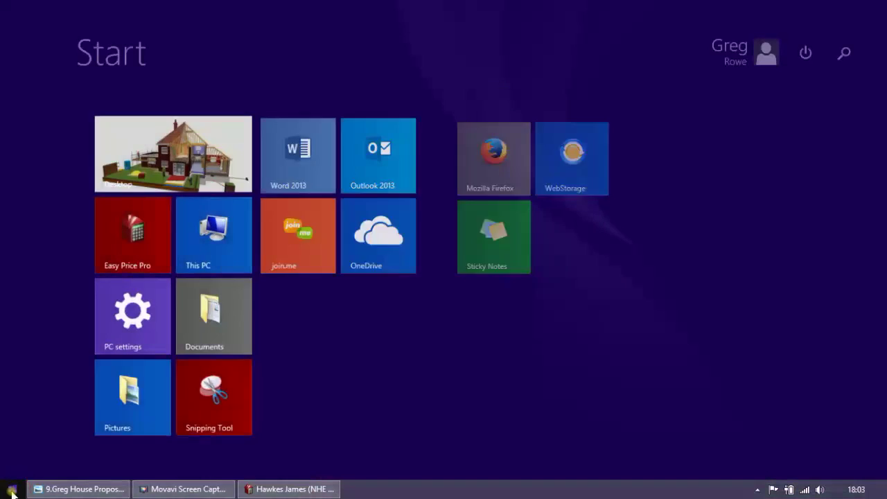
{"action": "left_click", "coordinate": [198, 336]}
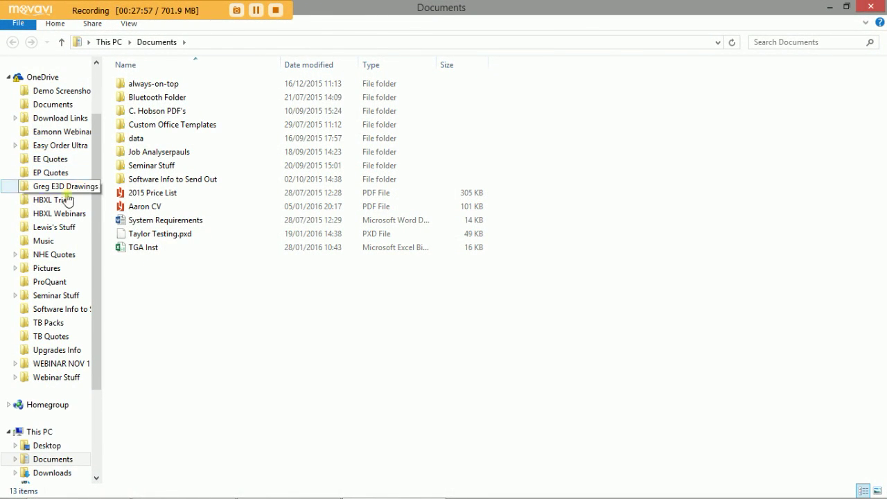
{"action": "left_click", "coordinate": [61, 255]}
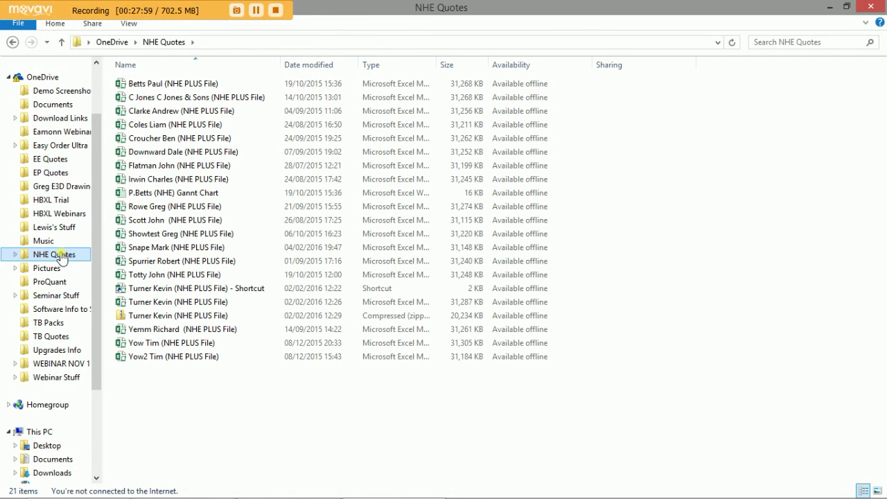
{"action": "left_click", "coordinate": [63, 380]}
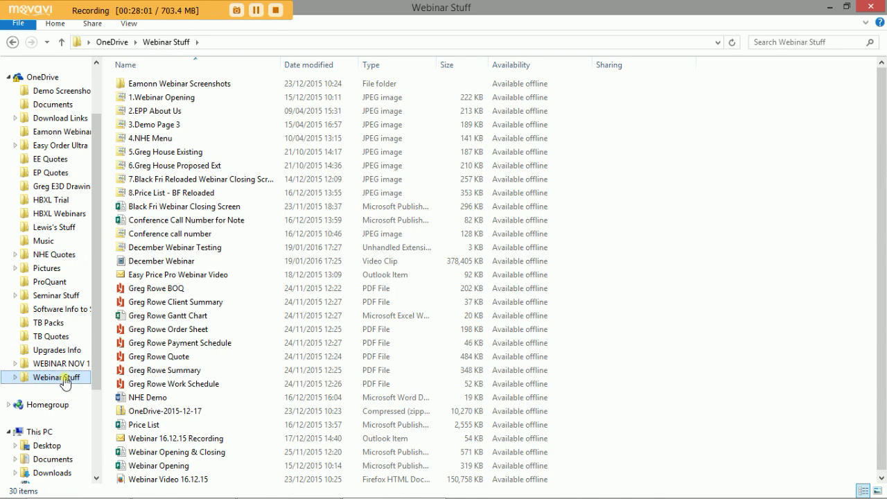
{"action": "left_click", "coordinate": [182, 358]}
{"action": "double_click", "coordinate": [182, 357]}
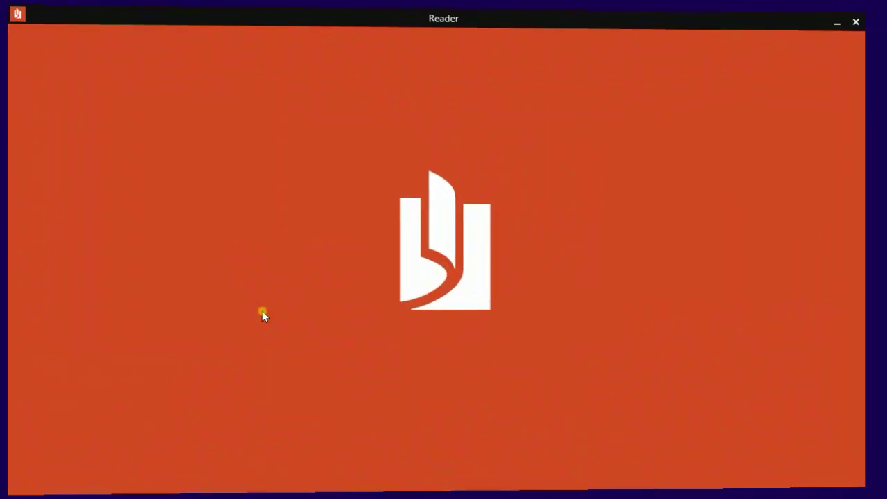
Step: Go to the first page of the sample quote PDF and read its opening letter
{"action": "scroll", "coordinate": [262, 311], "scroll_direction": "up", "scroll_amount": 15}
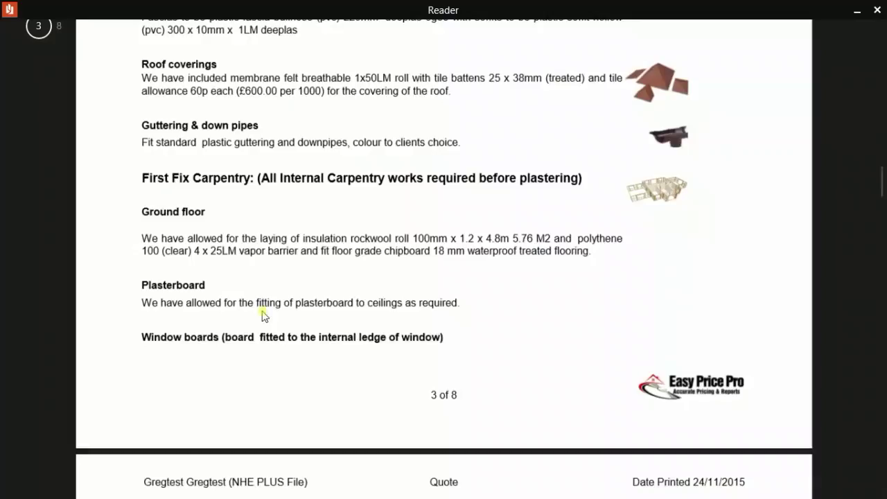
{"action": "scroll", "coordinate": [267, 305], "scroll_direction": "up", "scroll_amount": 4}
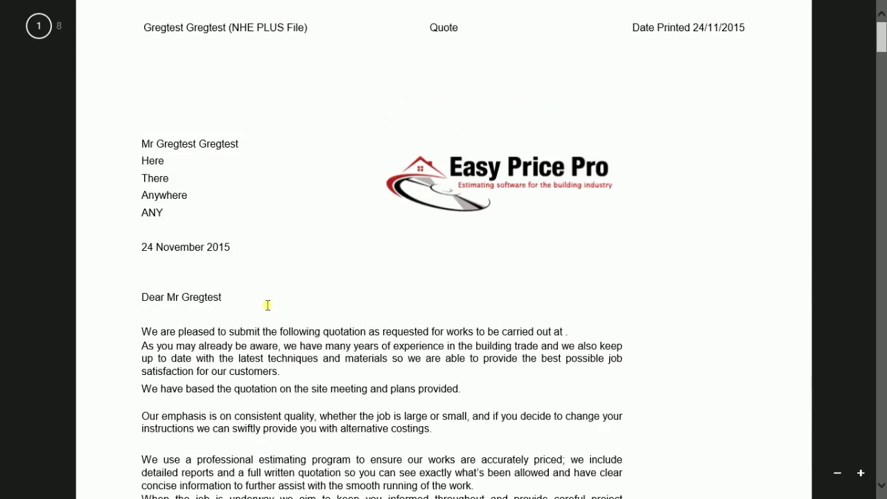
{"action": "scroll", "coordinate": [270, 302], "scroll_direction": "down", "scroll_amount": 1}
{"action": "scroll", "coordinate": [274, 301], "scroll_direction": "down", "scroll_amount": 1}
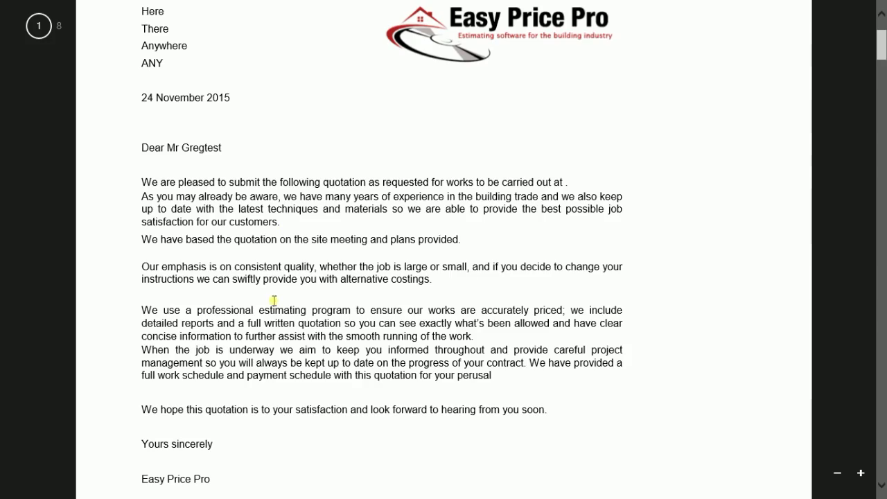
{"action": "scroll", "coordinate": [326, 298], "scroll_direction": "down", "scroll_amount": 5}
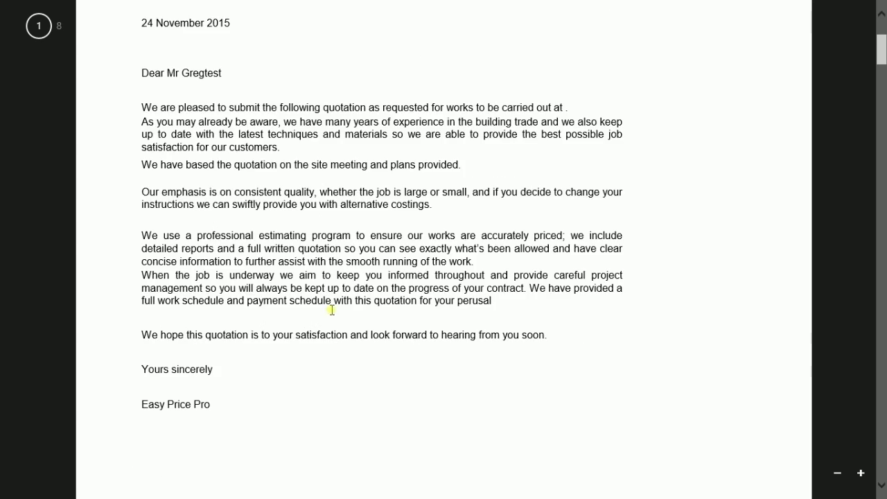
Step: Read through the sample quote's description of works, from Site Setup and Foundations to Services and Professional Services
{"action": "scroll", "coordinate": [334, 313], "scroll_direction": "down", "scroll_amount": 8}
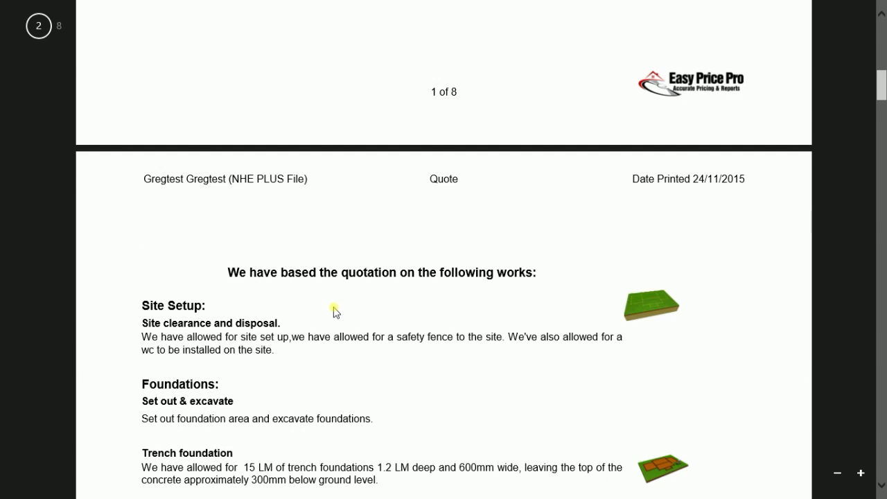
{"action": "scroll", "coordinate": [331, 230], "scroll_direction": "down", "scroll_amount": 1}
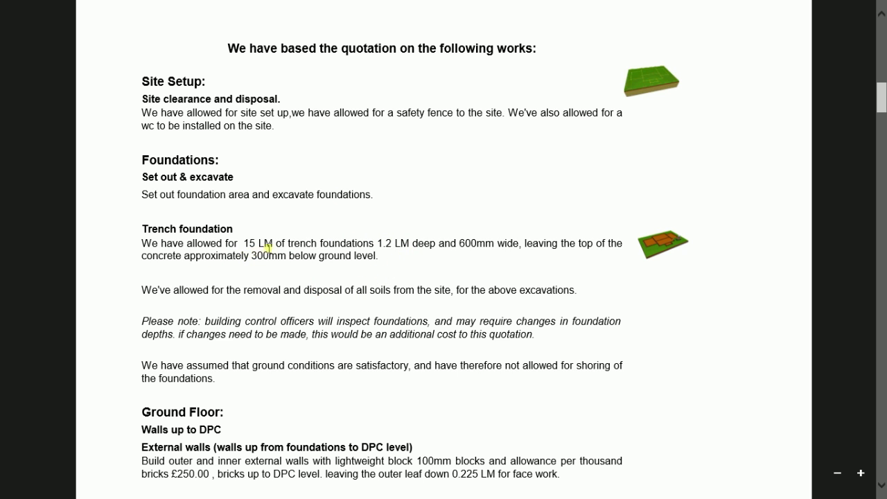
{"action": "scroll", "coordinate": [360, 326], "scroll_direction": "down", "scroll_amount": 2}
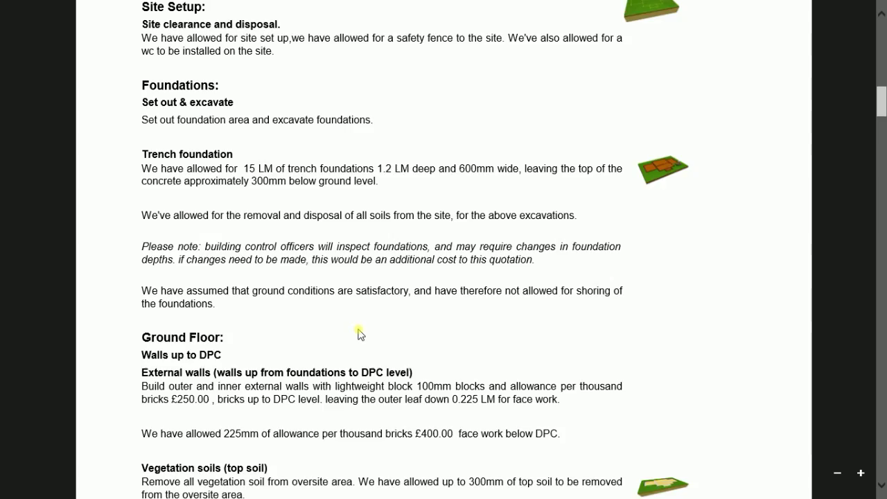
{"action": "scroll", "coordinate": [388, 350], "scroll_direction": "down", "scroll_amount": 9}
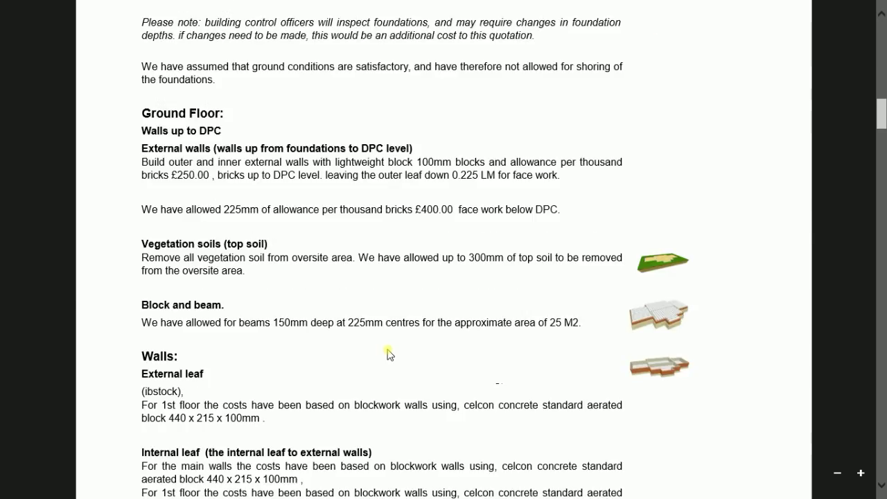
{"action": "scroll", "coordinate": [389, 352], "scroll_direction": "down", "scroll_amount": 13}
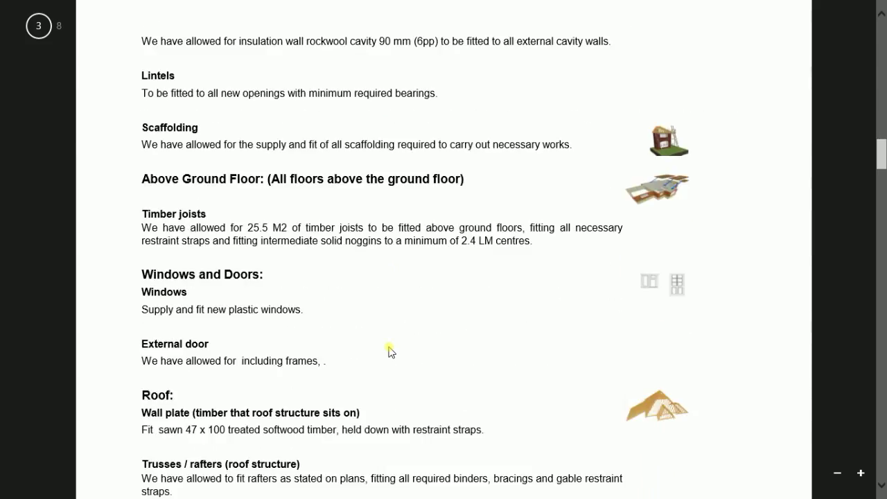
{"action": "scroll", "coordinate": [390, 351], "scroll_direction": "down", "scroll_amount": 12}
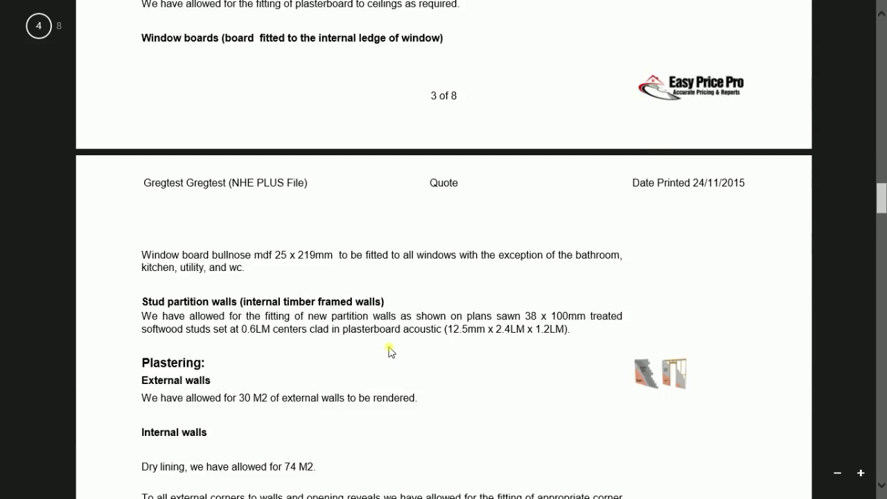
{"action": "scroll", "coordinate": [389, 351], "scroll_direction": "down", "scroll_amount": 14}
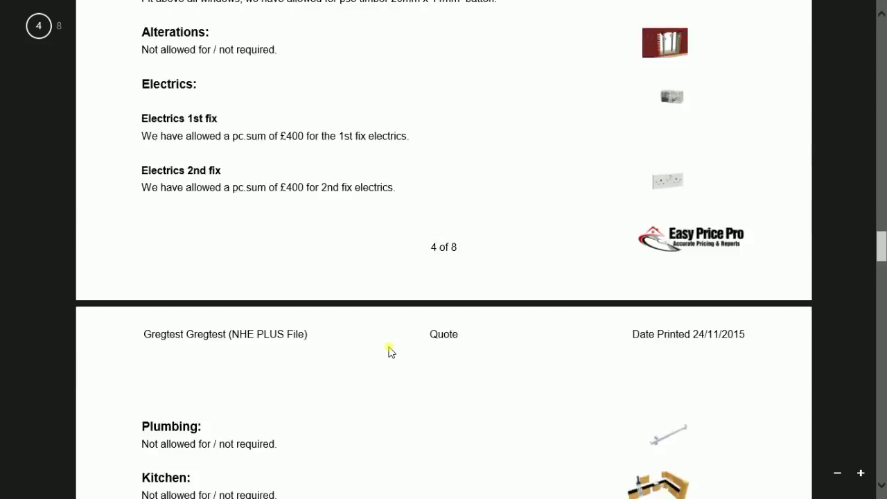
{"action": "scroll", "coordinate": [389, 351], "scroll_direction": "down", "scroll_amount": 14}
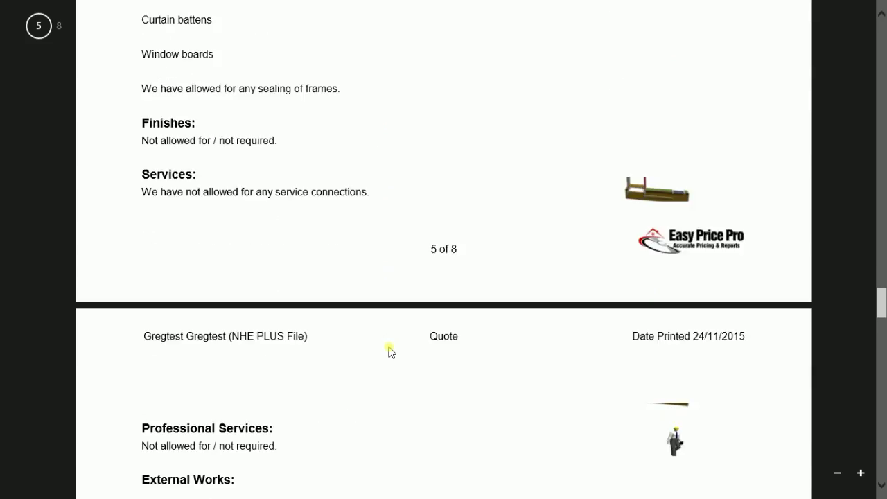
Step: Review the sample quote's total price and payment schedule, close the PDF and return to the Easy Price Pro quote page
{"action": "scroll", "coordinate": [390, 351], "scroll_direction": "down", "scroll_amount": 9}
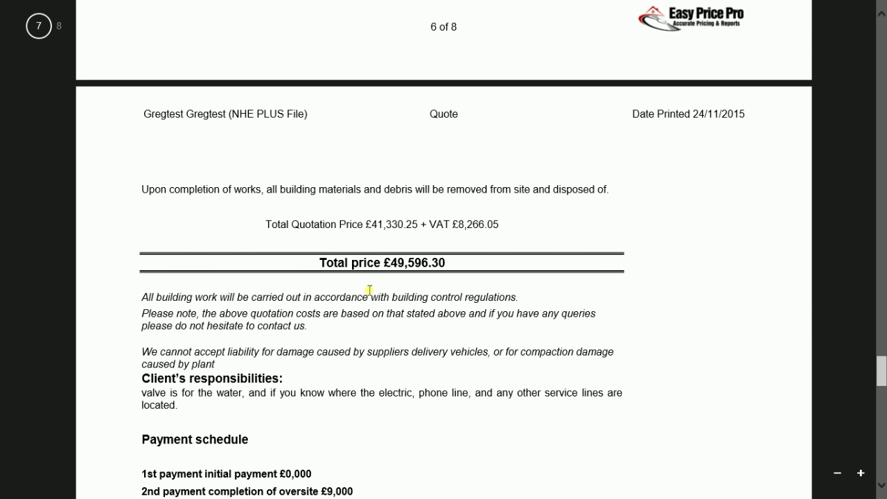
{"action": "scroll", "coordinate": [369, 290], "scroll_direction": "down", "scroll_amount": 3}
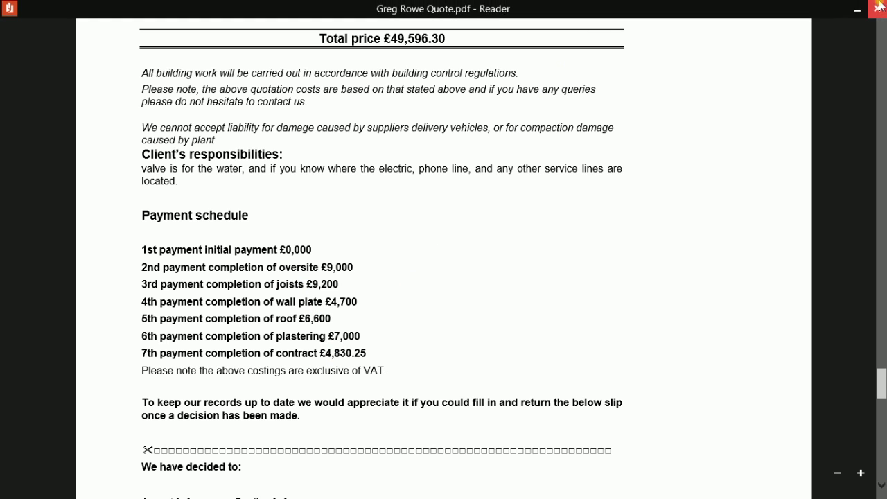
{"action": "left_click", "coordinate": [880, 6]}
{"action": "left_click", "coordinate": [880, 7]}
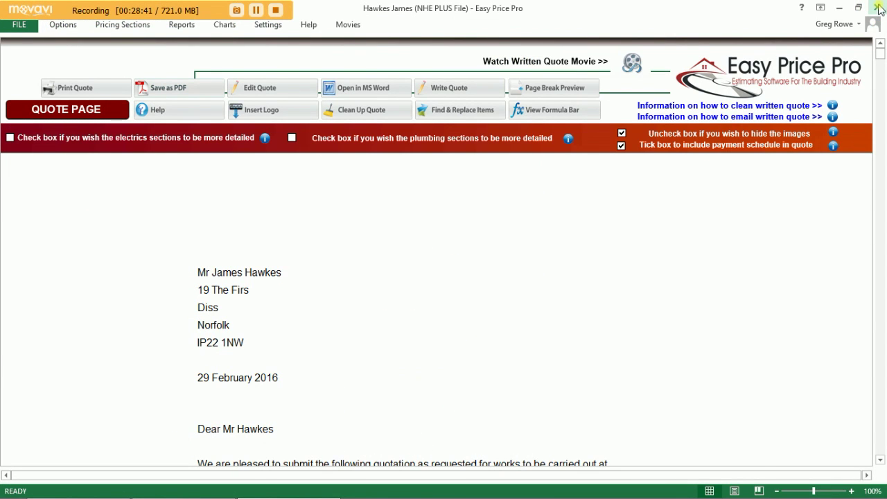
Step: Review the client details and opening letter in the newly written quote
{"action": "left_click", "coordinate": [392, 295]}
{"action": "scroll", "coordinate": [391, 298], "scroll_direction": "down", "scroll_amount": 2}
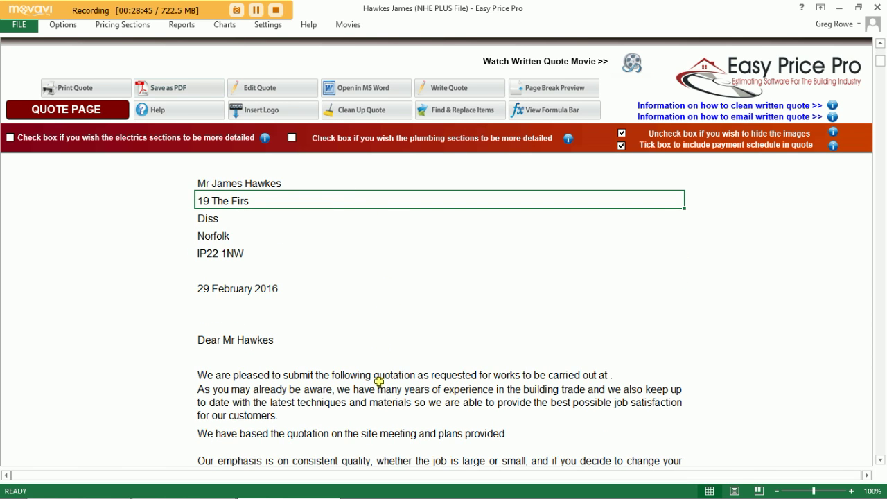
{"action": "scroll", "coordinate": [379, 381], "scroll_direction": "down", "scroll_amount": 2}
{"action": "scroll", "coordinate": [379, 381], "scroll_direction": "up", "scroll_amount": 1}
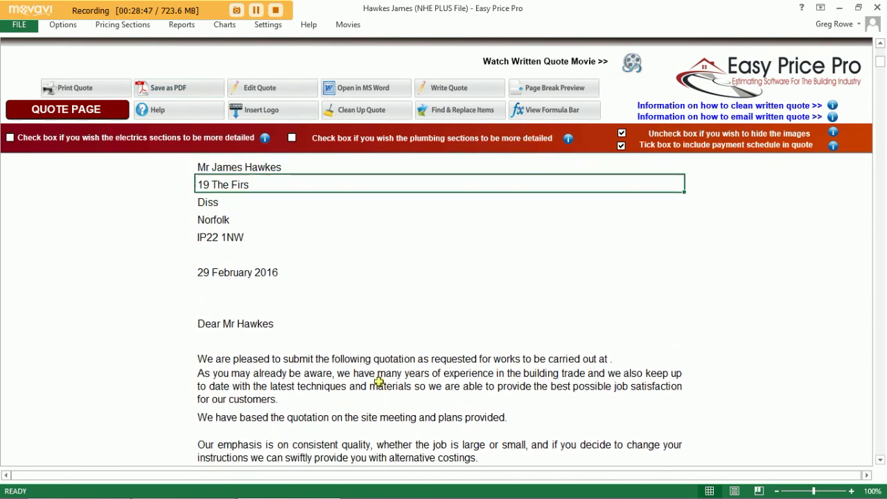
{"action": "scroll", "coordinate": [381, 382], "scroll_direction": "down", "scroll_amount": 4}
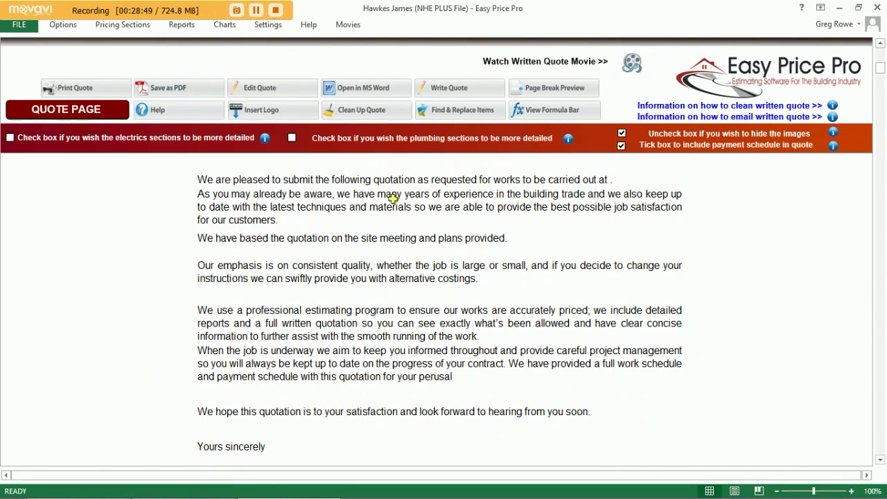
Step: View the Opening Paragraph lines on the Edit Quote page, and go back to the quote without rewriting it
{"action": "left_click", "coordinate": [278, 88]}
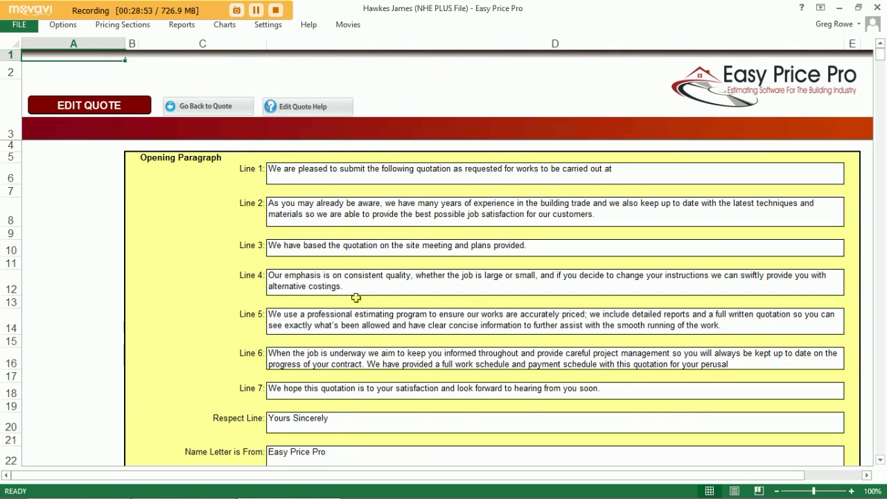
{"action": "left_click", "coordinate": [211, 108]}
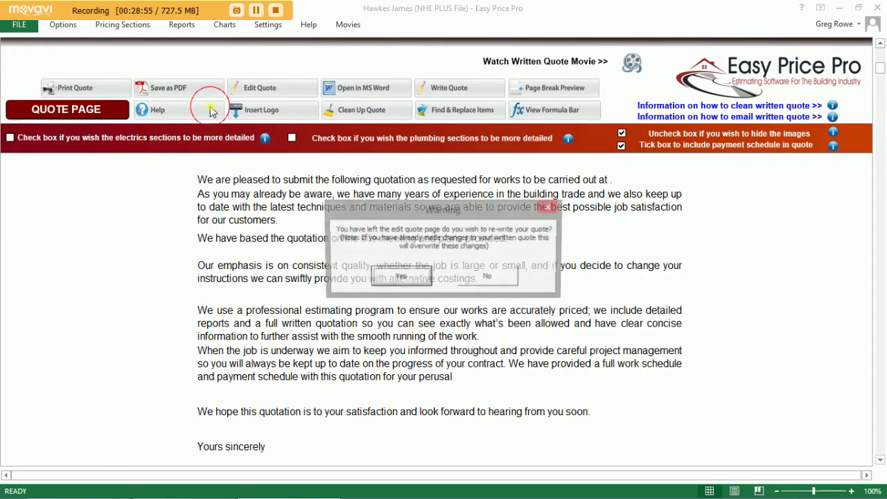
{"action": "left_click", "coordinate": [483, 275]}
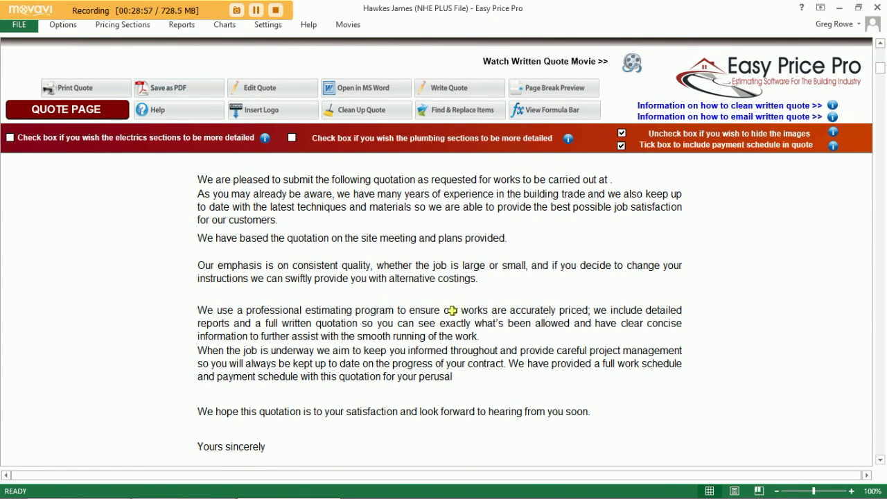
Step: Read through the written quote's description of works, from Site Setup and Foundations to Decorating and internal decorations
{"action": "scroll", "coordinate": [451, 311], "scroll_direction": "down", "scroll_amount": 7}
{"action": "scroll", "coordinate": [444, 315], "scroll_direction": "down", "scroll_amount": 1}
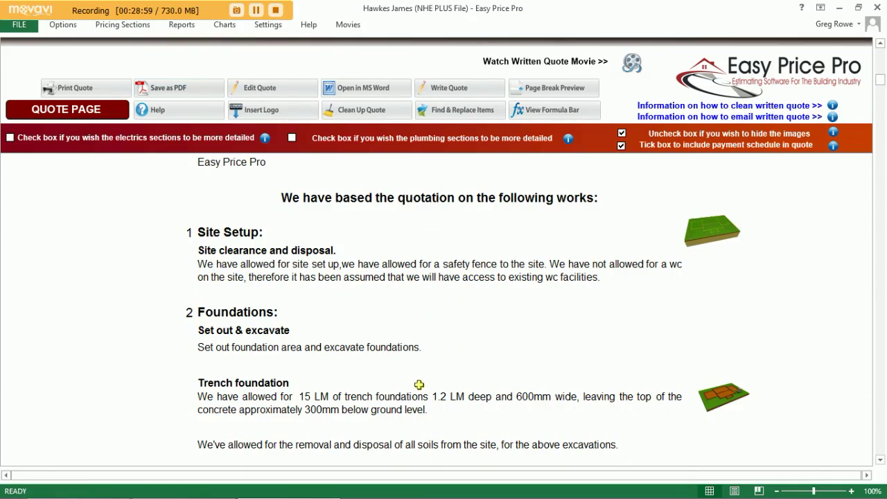
{"action": "scroll", "coordinate": [420, 386], "scroll_direction": "down", "scroll_amount": 6}
{"action": "scroll", "coordinate": [421, 383], "scroll_direction": "down", "scroll_amount": 15}
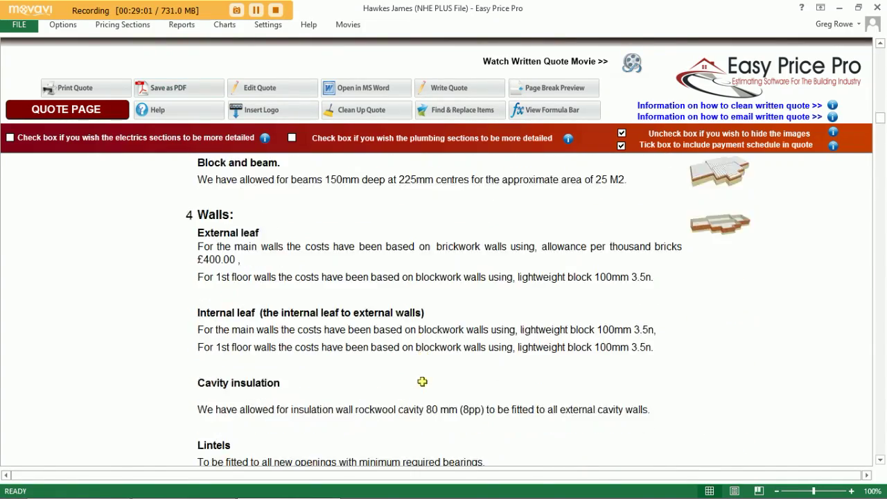
{"action": "scroll", "coordinate": [422, 382], "scroll_direction": "down", "scroll_amount": 15}
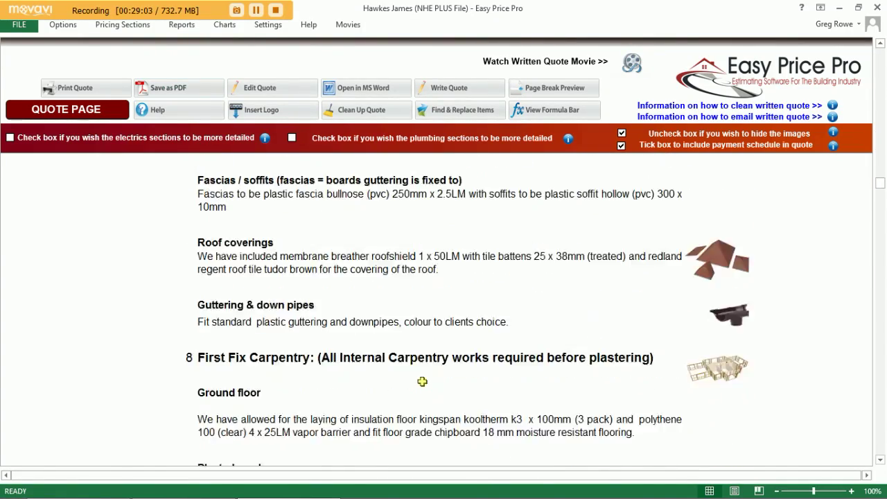
{"action": "scroll", "coordinate": [422, 381], "scroll_direction": "down", "scroll_amount": 15}
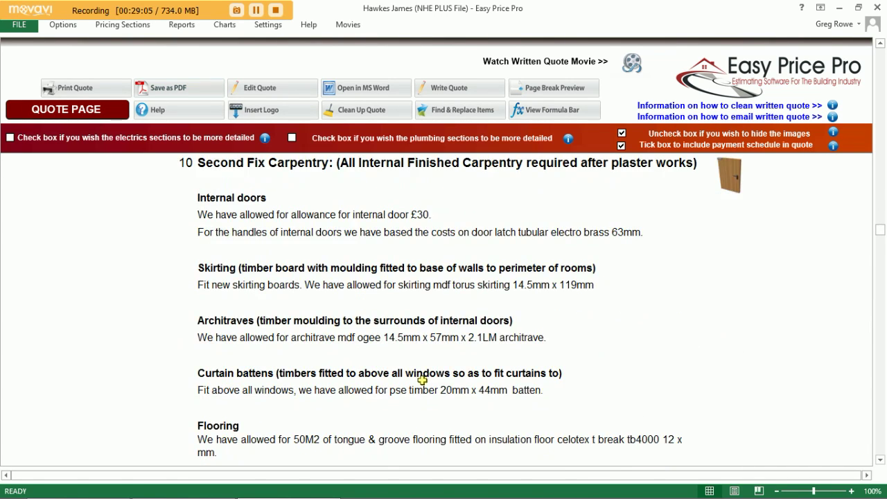
{"action": "scroll", "coordinate": [422, 380], "scroll_direction": "down", "scroll_amount": 7}
{"action": "scroll", "coordinate": [422, 381], "scroll_direction": "up", "scroll_amount": 12}
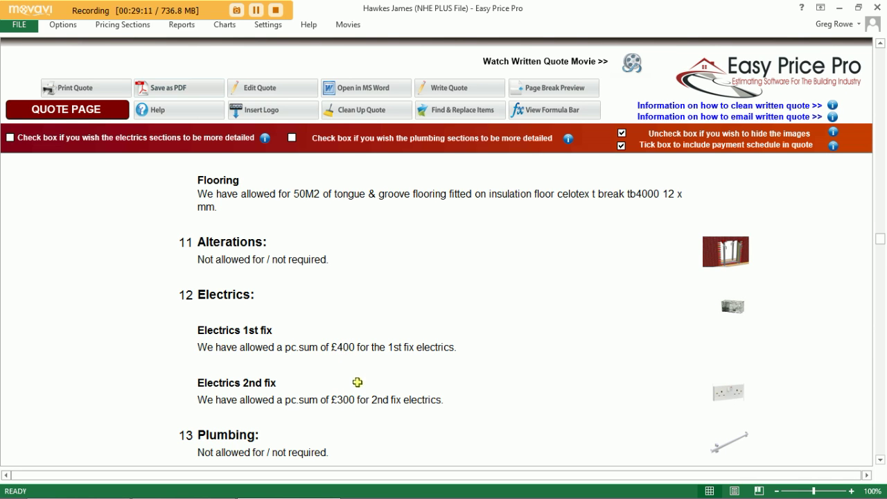
{"action": "scroll", "coordinate": [377, 408], "scroll_direction": "down", "scroll_amount": 10}
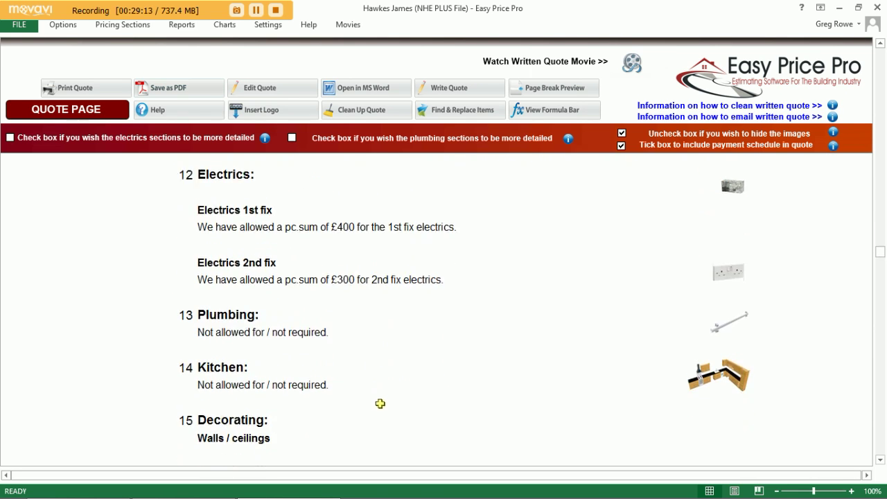
{"action": "scroll", "coordinate": [380, 401], "scroll_direction": "down", "scroll_amount": 10}
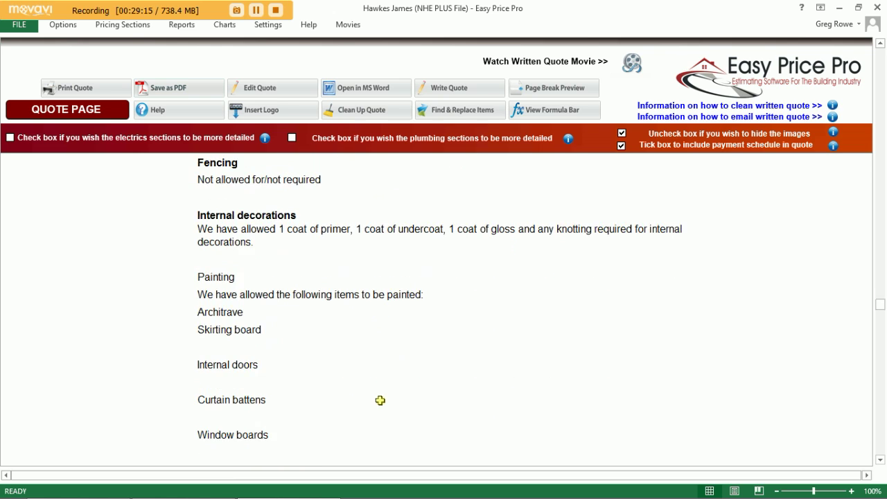
Step: Review the external works, total quotation price and payment schedule at the end of the written quote
{"action": "scroll", "coordinate": [380, 401], "scroll_direction": "down", "scroll_amount": 7}
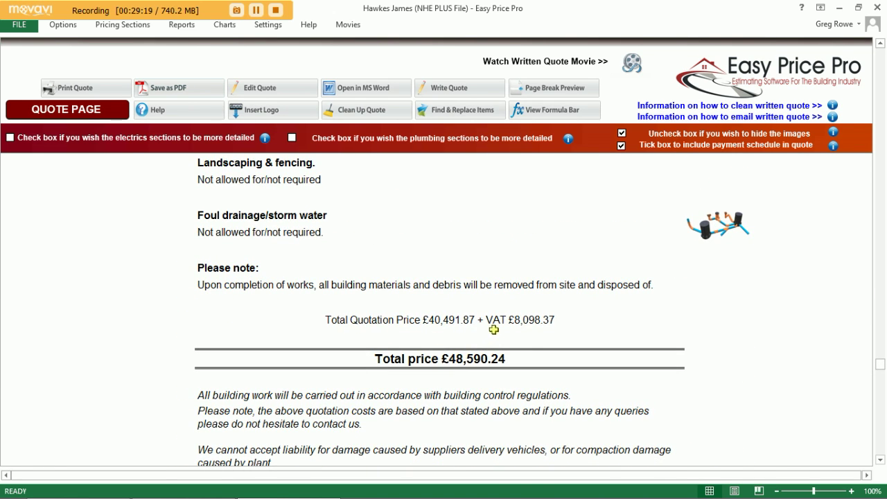
{"action": "scroll", "coordinate": [450, 370], "scroll_direction": "down", "scroll_amount": 1}
{"action": "scroll", "coordinate": [450, 371], "scroll_direction": "down", "scroll_amount": 6}
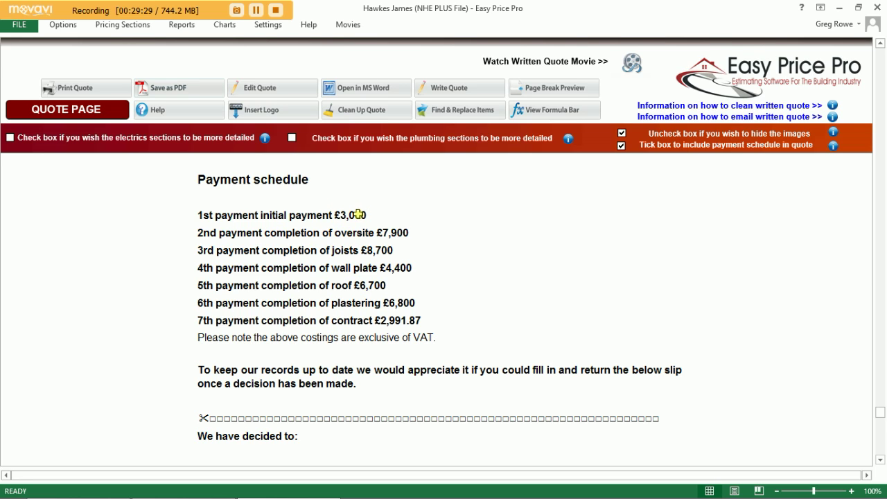
{"action": "scroll", "coordinate": [333, 325], "scroll_direction": "up", "scroll_amount": 15}
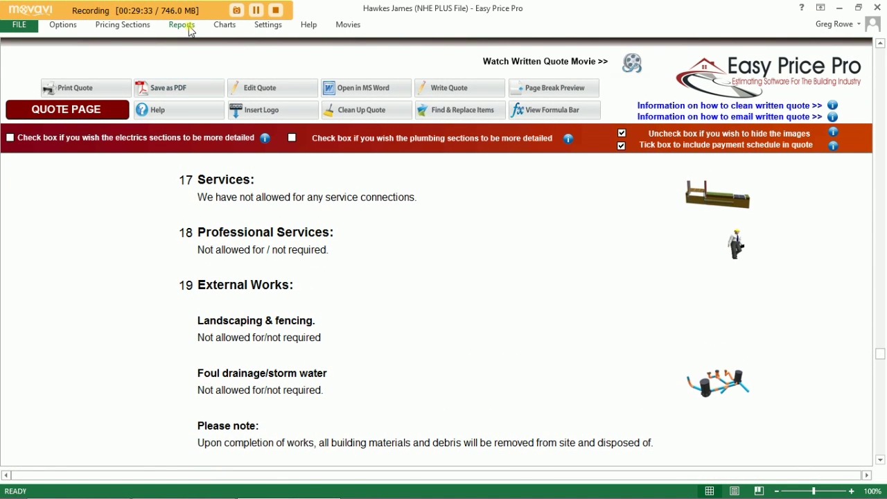
Step: Save the extension quote file and minimise it to return to the Easy Price Pro main menu
{"action": "left_click", "coordinate": [68, 27]}
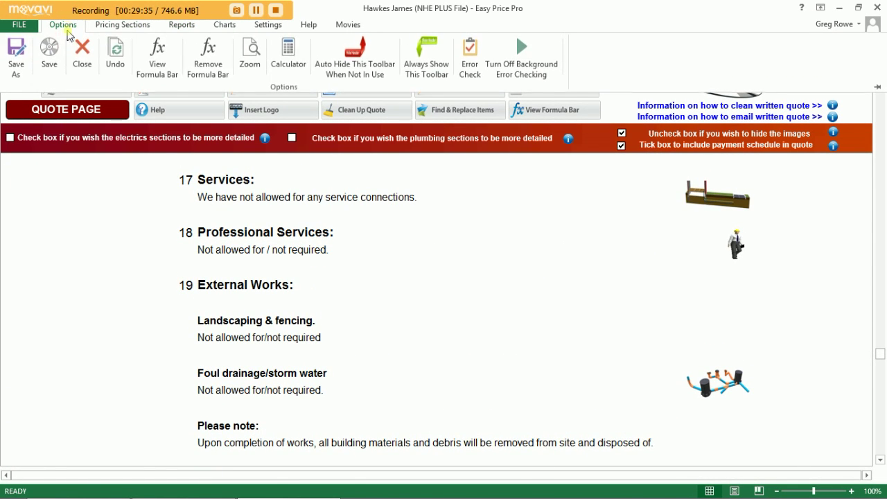
{"action": "left_click", "coordinate": [56, 53]}
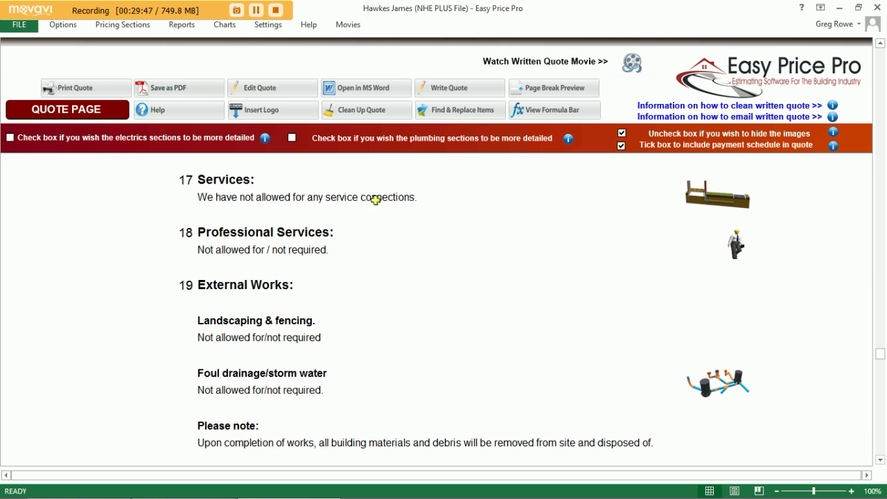
{"action": "left_click", "coordinate": [840, 9]}
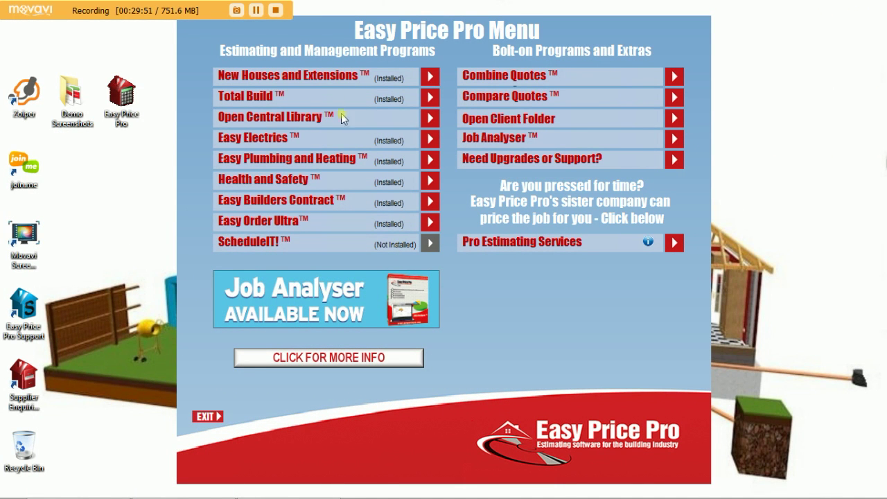
Step: Switch to Total Build and open the same client's existing estimate, dated 29/02/2016, from the Total Build clients folder
{"action": "left_click", "coordinate": [261, 101]}
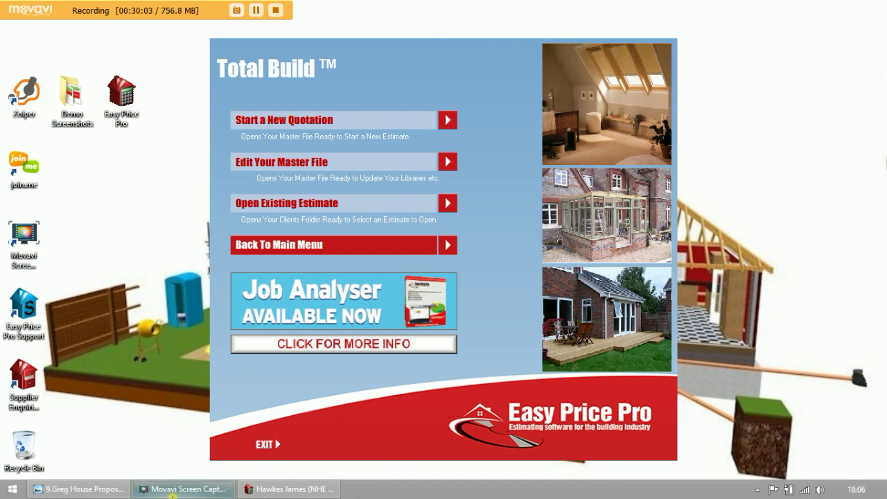
{"action": "mouse_move", "coordinate": [168, 489]}
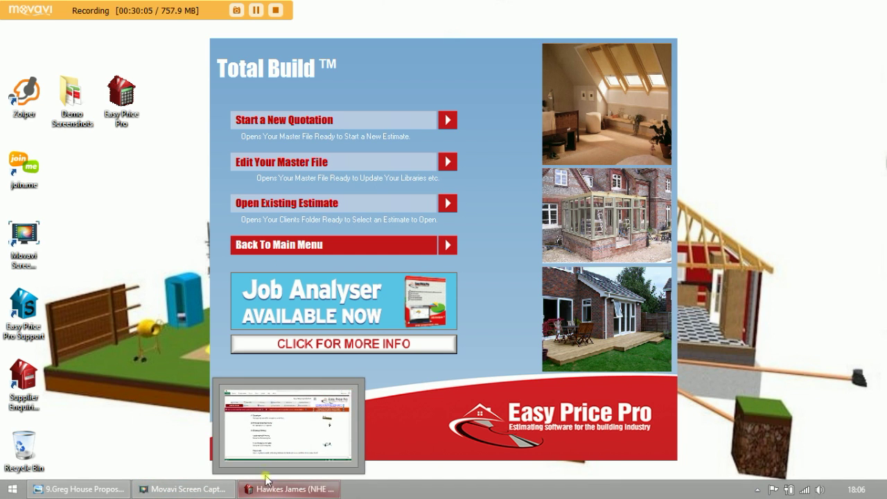
{"action": "left_click", "coordinate": [295, 205]}
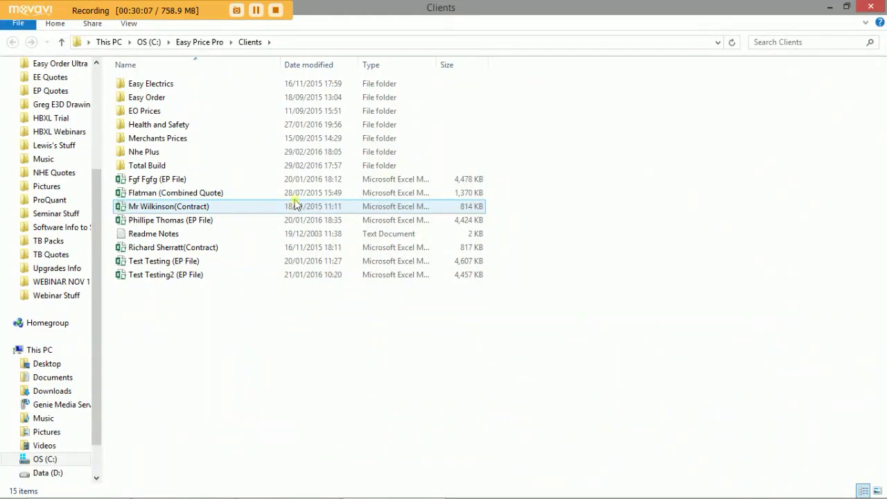
{"action": "double_click", "coordinate": [252, 164]}
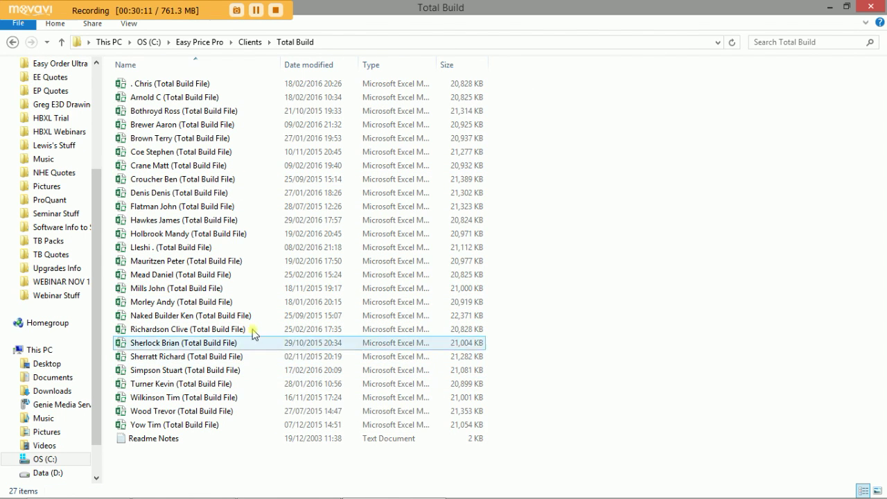
{"action": "left_click", "coordinate": [240, 221]}
{"action": "double_click", "coordinate": [240, 221]}
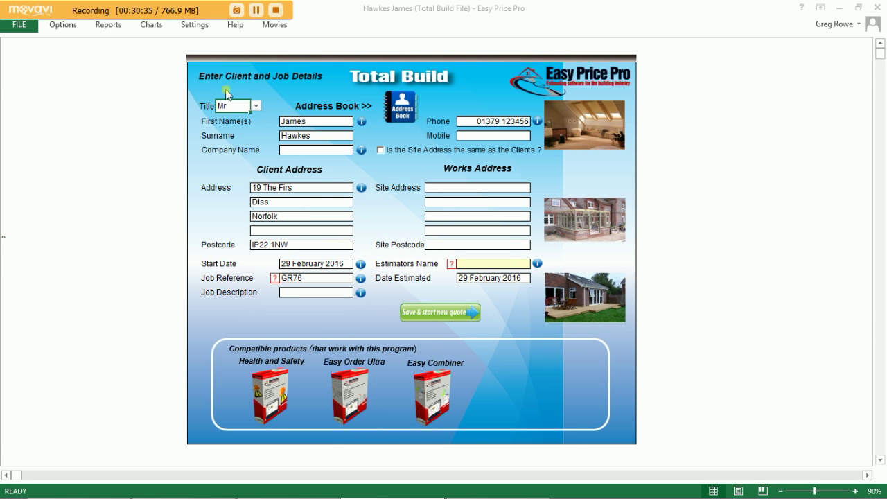
Step: Open the estimate's pricing sheet and add the Archway into Existing Internal Wall module
{"action": "left_click", "coordinate": [107, 25]}
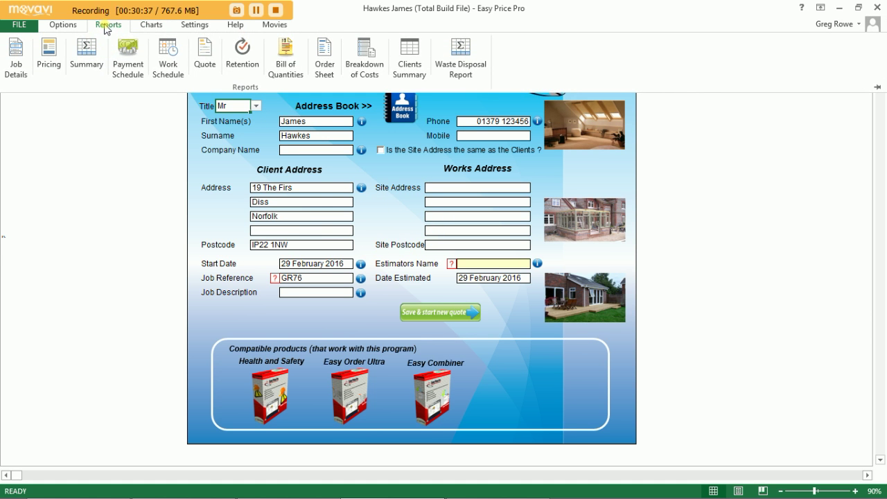
{"action": "left_click", "coordinate": [47, 58]}
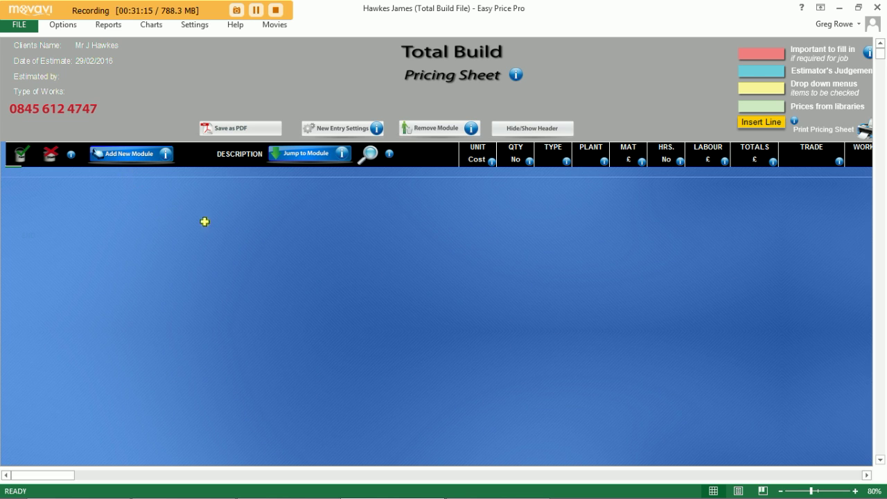
{"action": "left_click", "coordinate": [127, 156]}
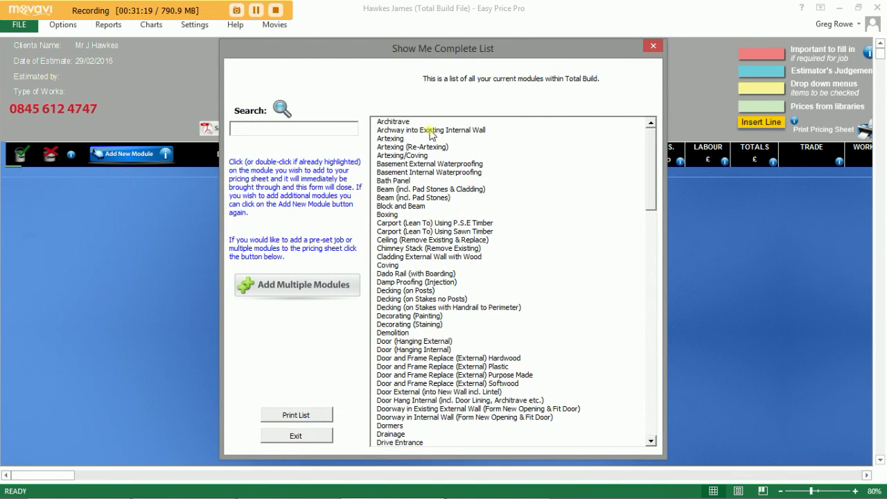
{"action": "mouse_move", "coordinate": [652, 156]}
{"action": "left_mouse_down"}
{"action": "mouse_move", "coordinate": [656, 228]}
{"action": "mouse_move", "coordinate": [647, 342]}
{"action": "mouse_move", "coordinate": [643, 154]}
{"action": "left_mouse_up"}
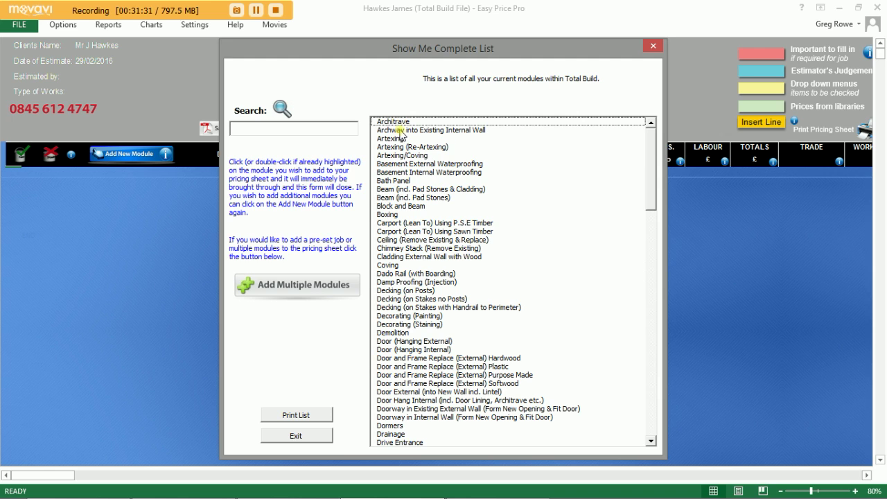
{"action": "left_click", "coordinate": [430, 130]}
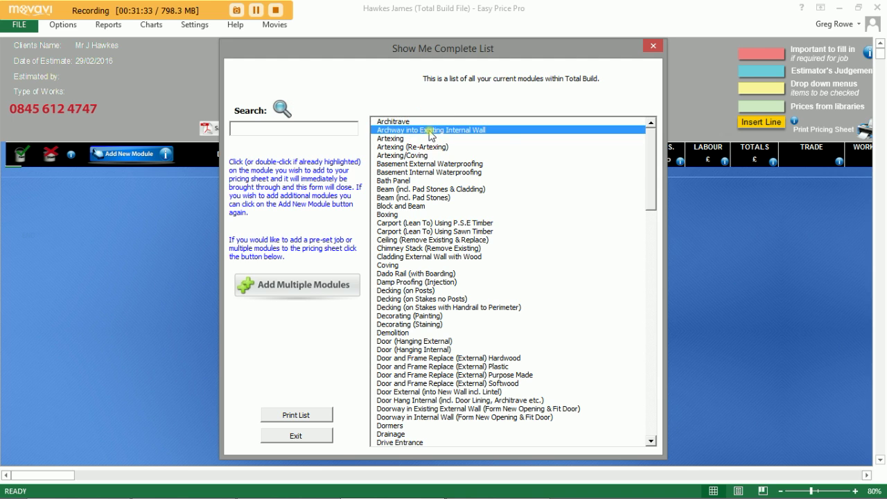
{"action": "left_click", "coordinate": [430, 131]}
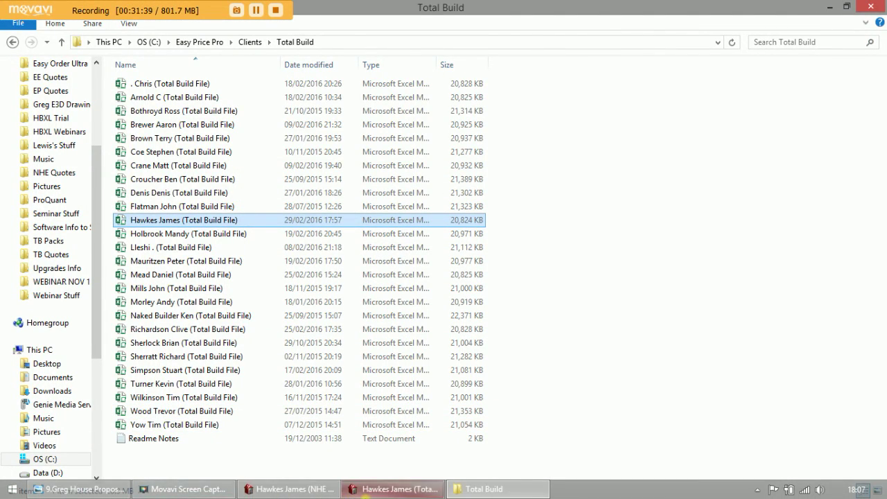
{"action": "left_click", "coordinate": [381, 493]}
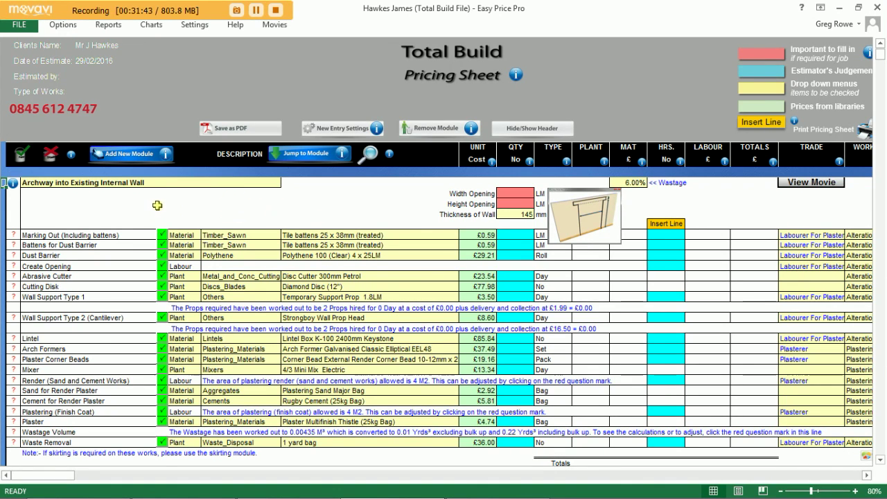
Step: Set the archway module's opening width to 2 LM and its opening height to 1.95 LM
{"action": "left_click", "coordinate": [522, 194]}
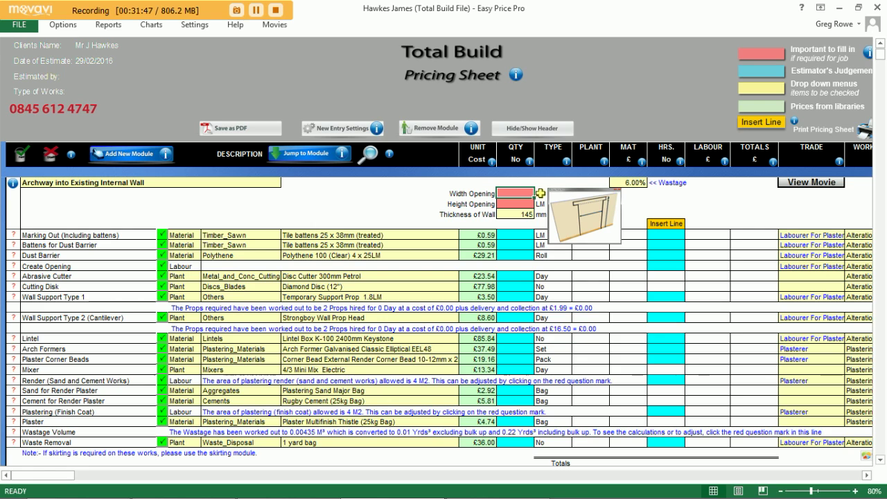
{"action": "type", "text": "2"}
{"action": "left_click", "coordinate": [528, 204]}
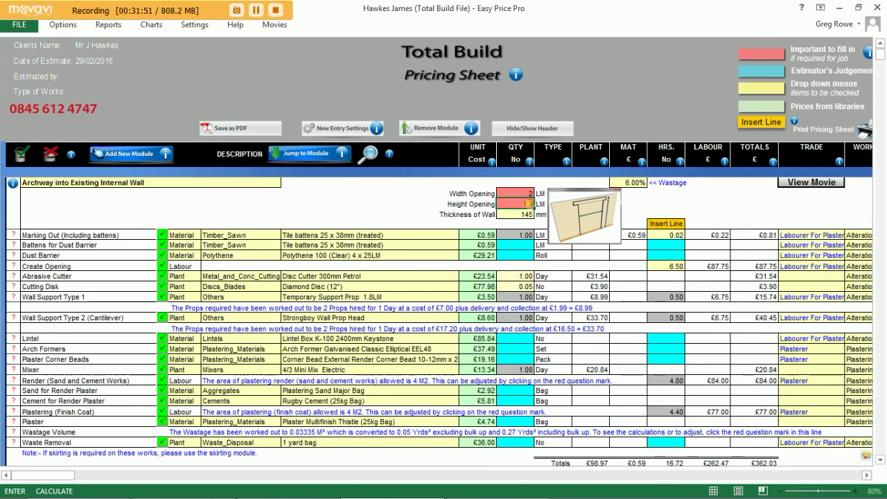
{"action": "key", "text": "Return"}
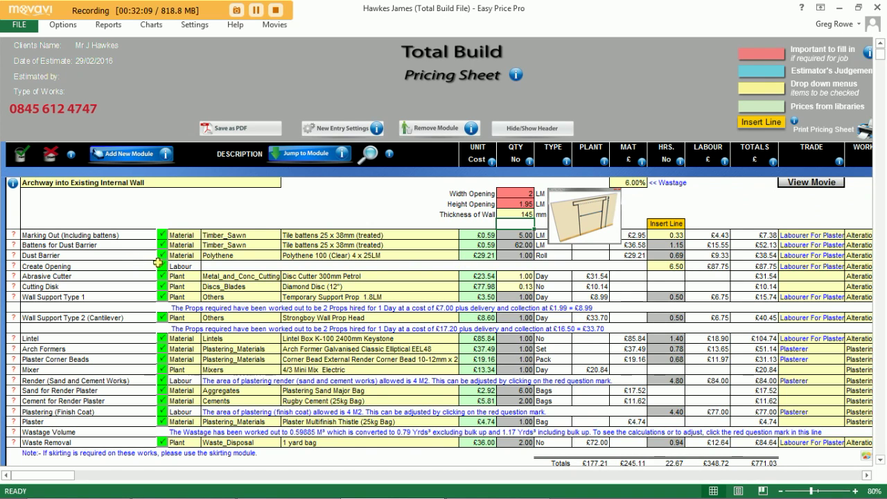
Step: Set the labour hours for the archway's Create Opening line to 9
{"action": "left_click", "coordinate": [668, 266]}
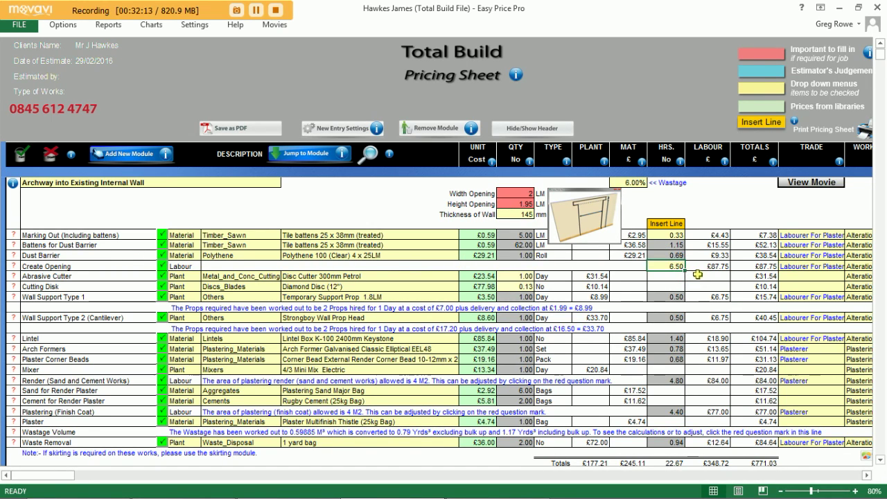
{"action": "type", "text": "9"}
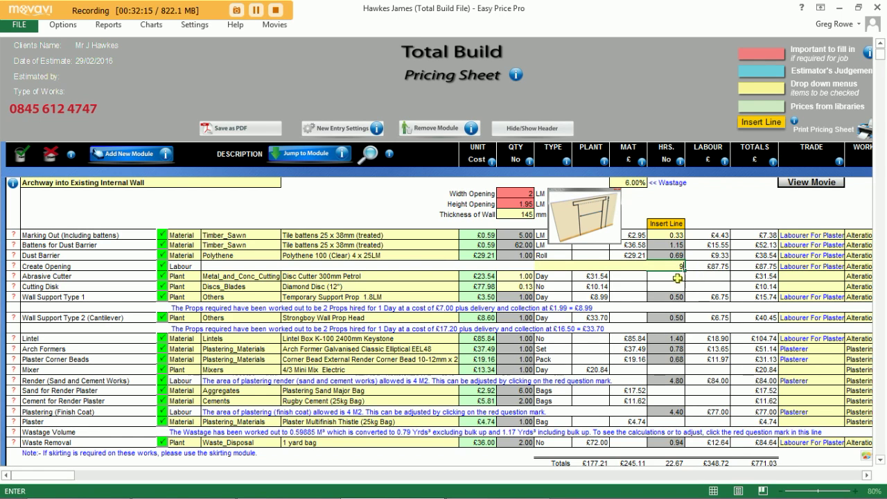
{"action": "left_click", "coordinate": [677, 277]}
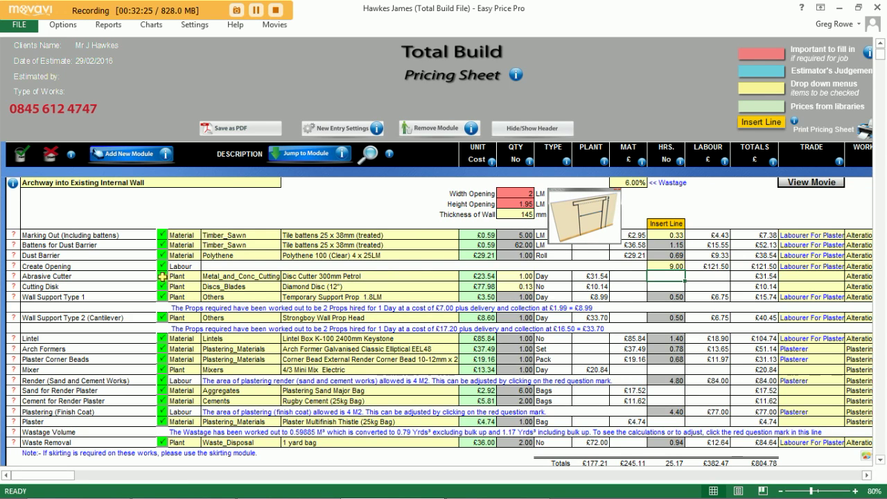
Step: Mark the Abrasive Cutter and Cutting Disk plant lines as not required, and check the archway module's totals
{"action": "left_click", "coordinate": [163, 277]}
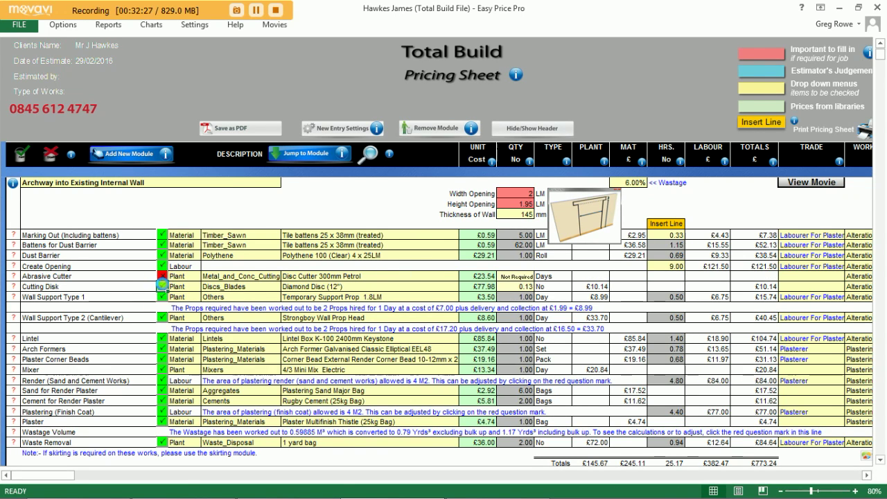
{"action": "left_click", "coordinate": [162, 285]}
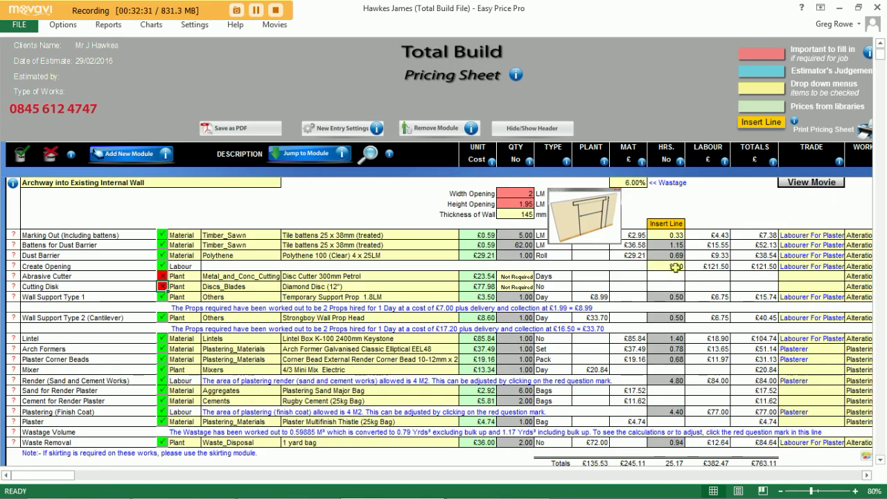
{"action": "scroll", "coordinate": [484, 369], "scroll_direction": "down", "scroll_amount": 2}
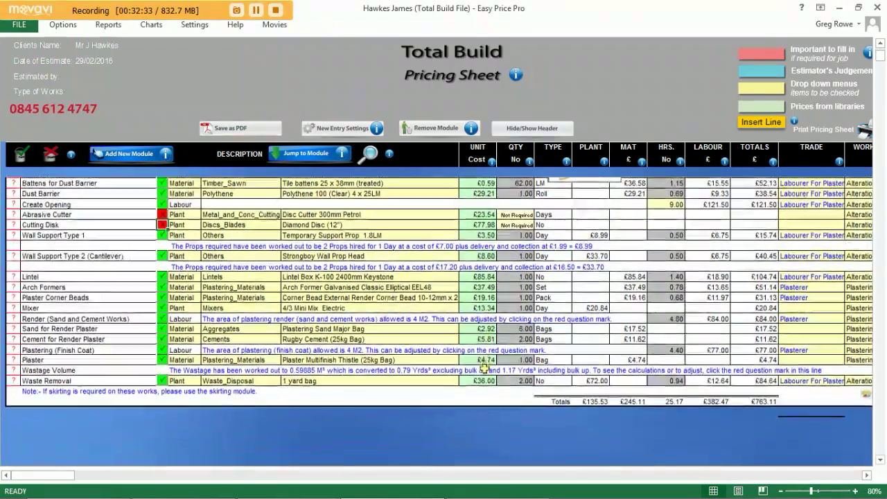
{"action": "scroll", "coordinate": [484, 370], "scroll_direction": "up", "scroll_amount": 3}
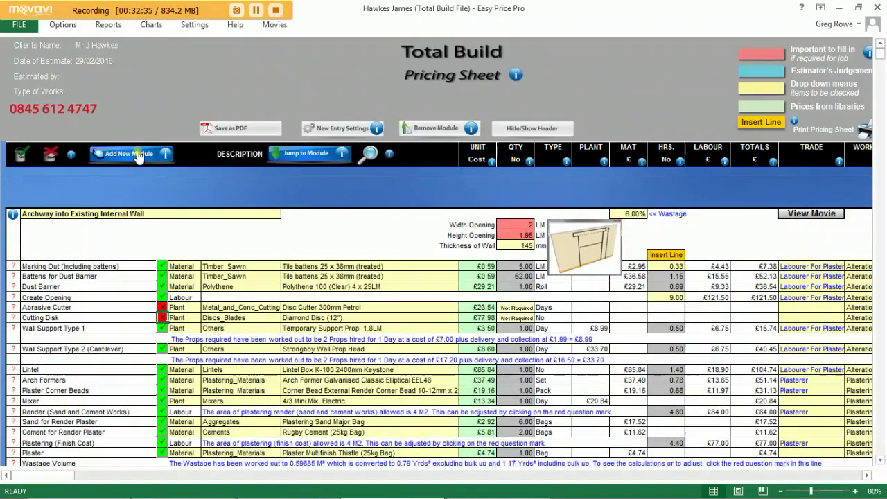
Step: Add the Window (Replace Existing Window with New) module to the pricing sheet and set its quantity to 2
{"action": "left_click", "coordinate": [135, 156]}
{"action": "left_click_drag", "start_coordinate": [653, 196], "coordinate": [652, 430]}
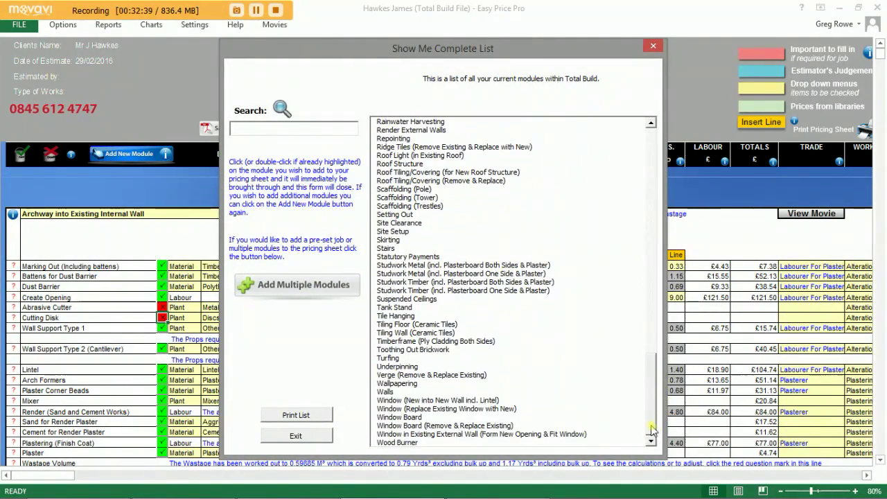
{"action": "left_click", "coordinate": [442, 409]}
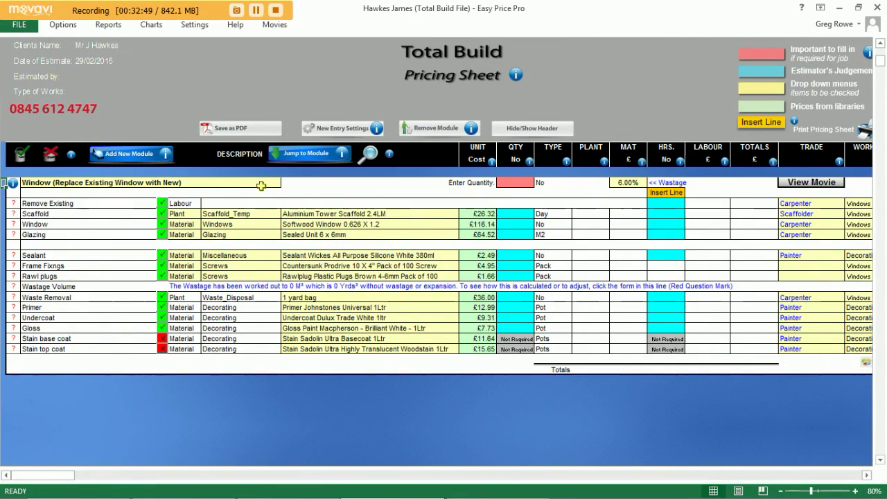
{"action": "left_click", "coordinate": [528, 183]}
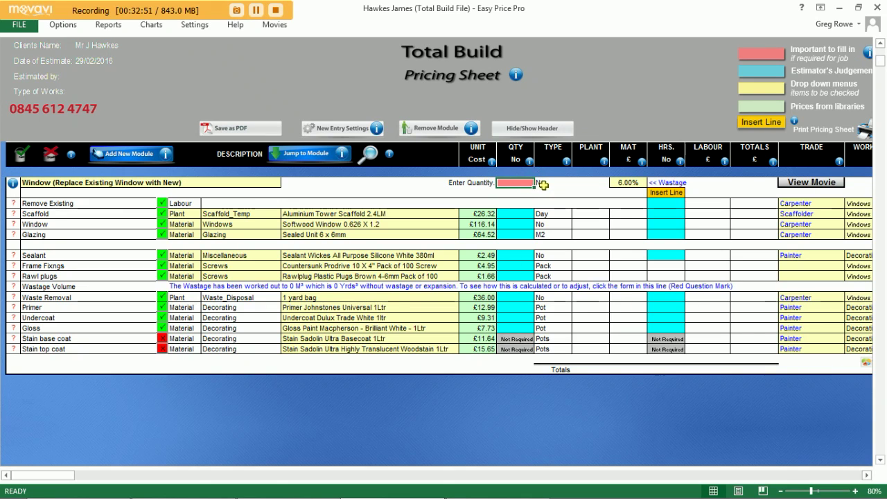
{"action": "type", "text": "2"}
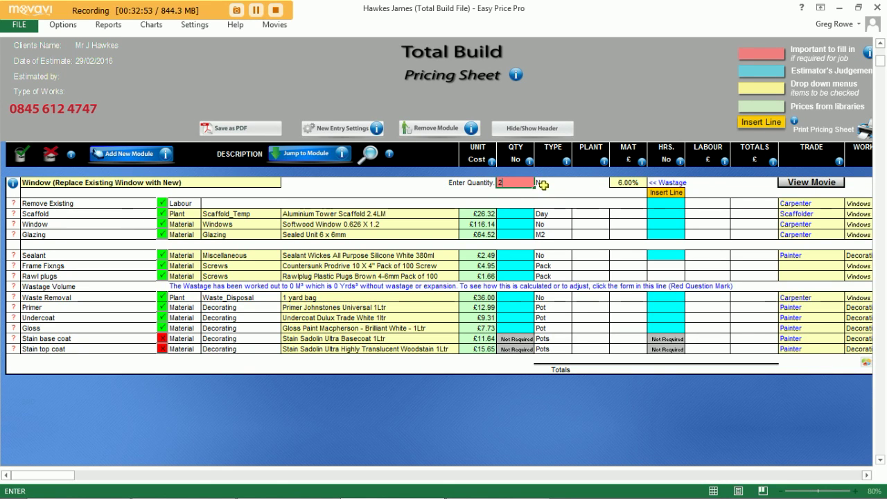
{"action": "left_click", "coordinate": [516, 193]}
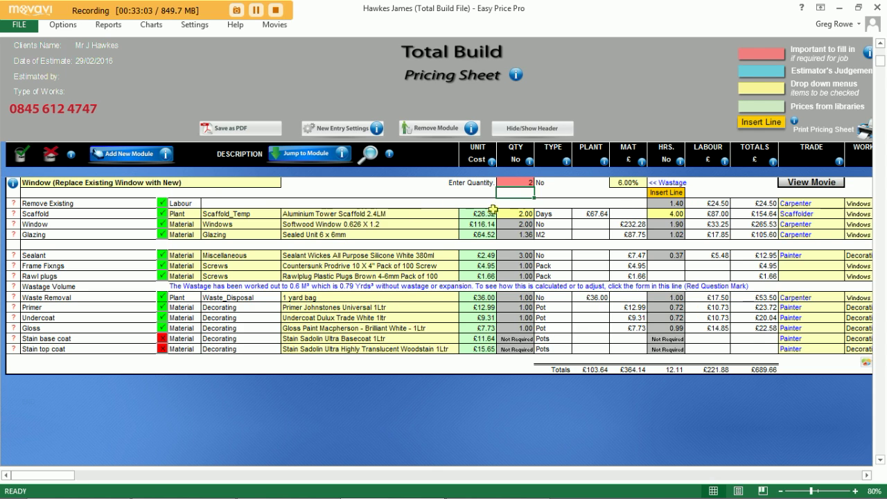
Step: Mark the window module's Scaffold line as not required and choose PVCu Window Type STSF Clear 1.78 x 1.2 for the Window line
{"action": "left_click", "coordinate": [163, 213]}
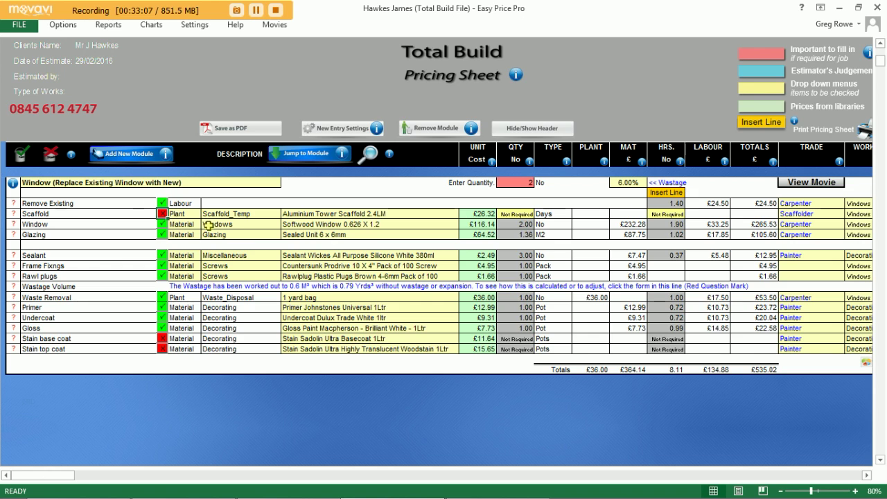
{"action": "left_click", "coordinate": [331, 223]}
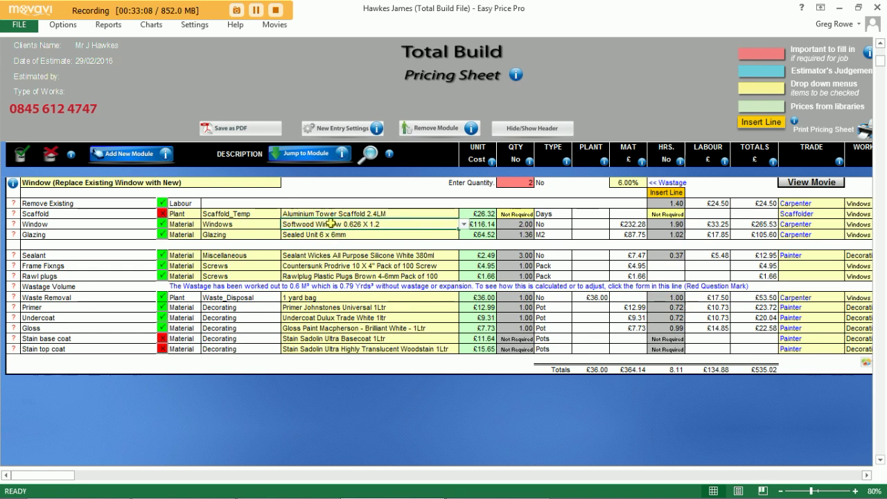
{"action": "left_click", "coordinate": [463, 224]}
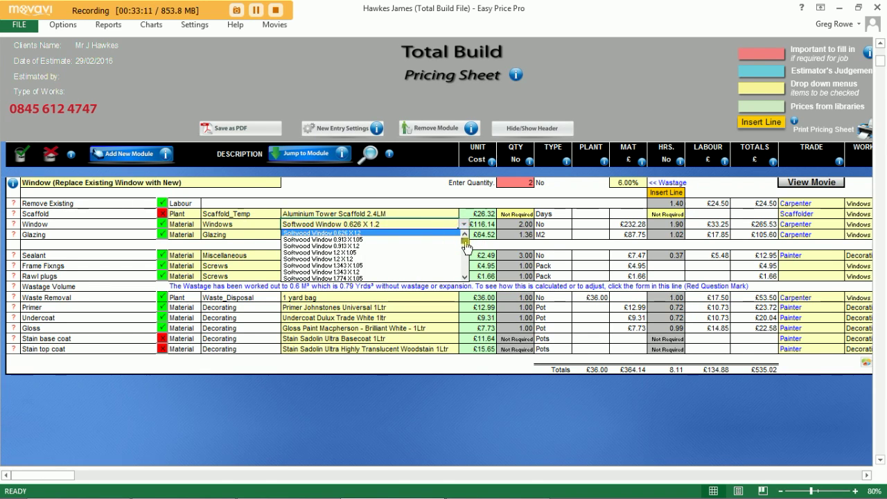
{"action": "left_click_drag", "start_coordinate": [466, 247], "coordinate": [466, 266]}
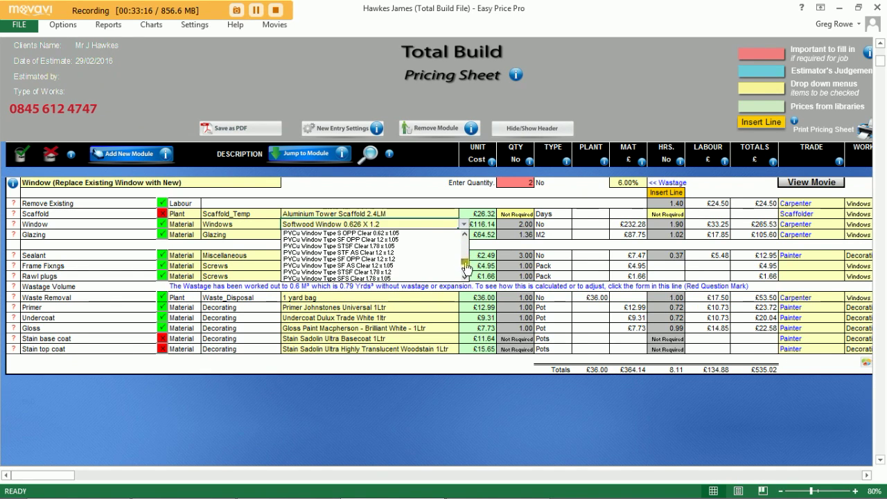
{"action": "left_click", "coordinate": [409, 274]}
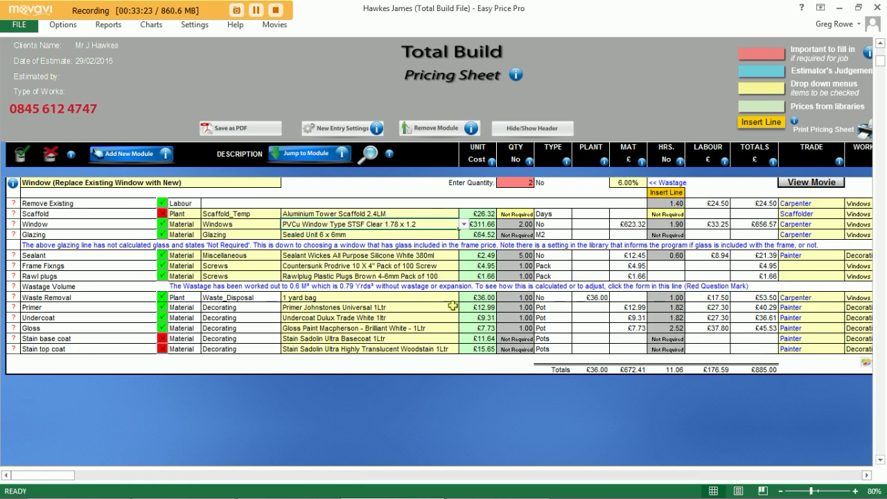
Step: Add the Doorway in Existing External Wall (Form New Opening & Fit Door) module to the pricing sheet
{"action": "left_click", "coordinate": [139, 156]}
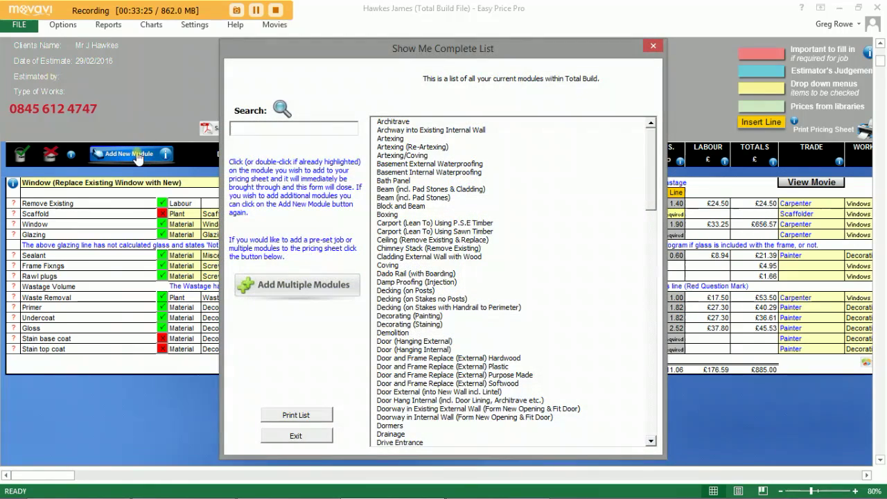
{"action": "left_click_drag", "start_coordinate": [649, 170], "coordinate": [653, 226]}
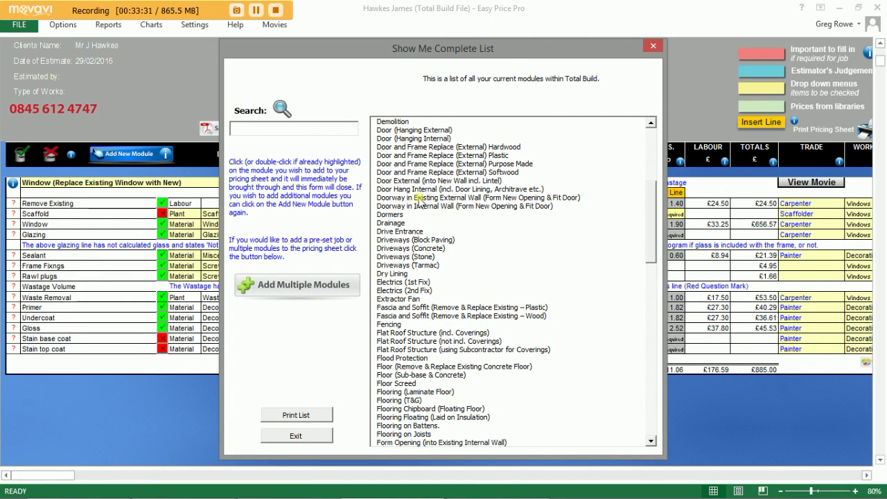
{"action": "left_click", "coordinate": [521, 198]}
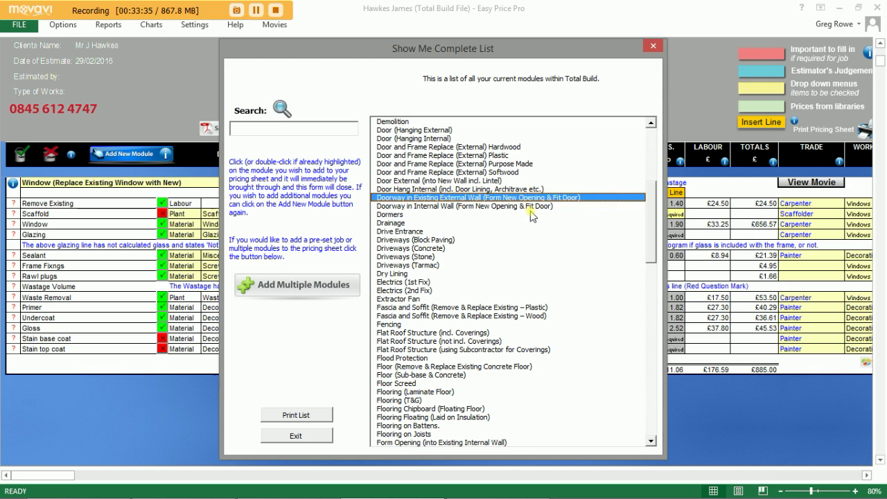
{"action": "left_click", "coordinate": [528, 210]}
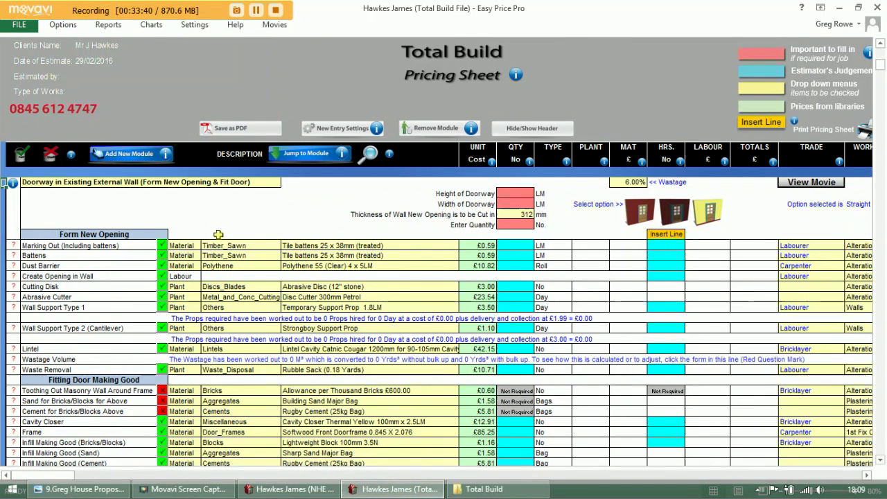
Step: Set the new doorway's height to 2 LM, its width to 0.9 LM and the quantity to 1
{"action": "left_click", "coordinate": [523, 194]}
{"action": "type", "text": "2"}
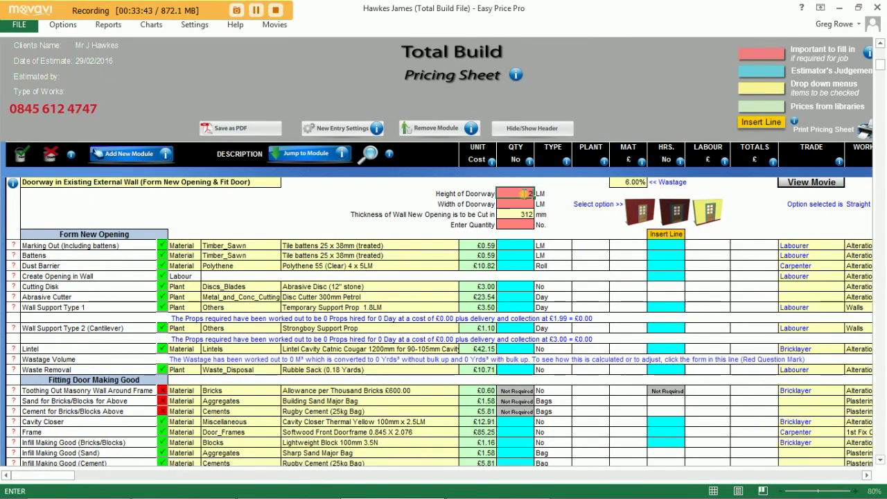
{"action": "left_click", "coordinate": [522, 204]}
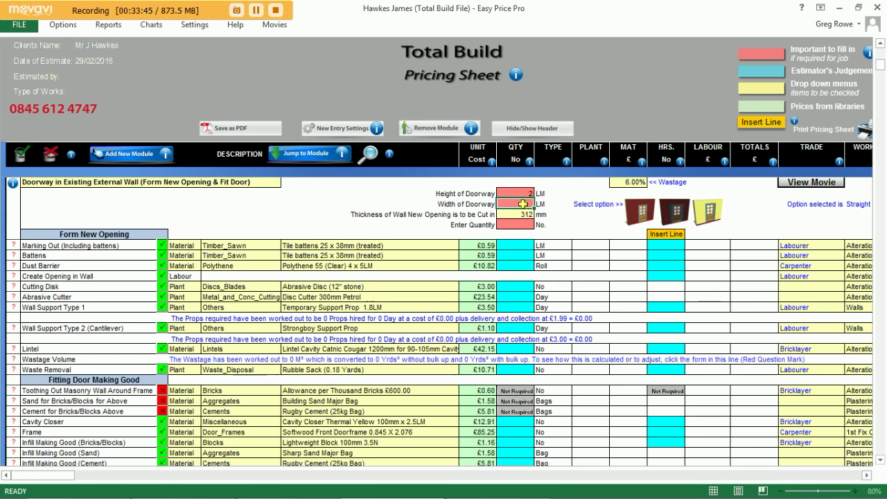
{"action": "type", "text": "9"}
{"action": "left_click", "coordinate": [526, 223]}
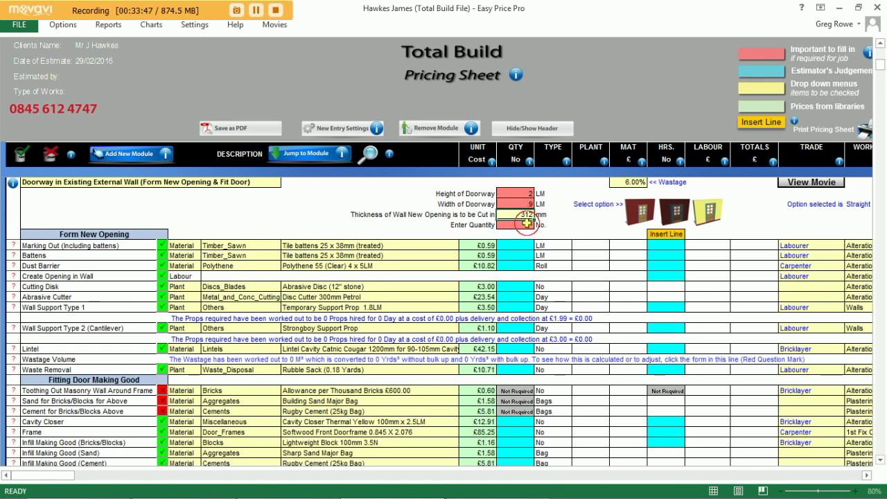
{"action": "type", "text": "1"}
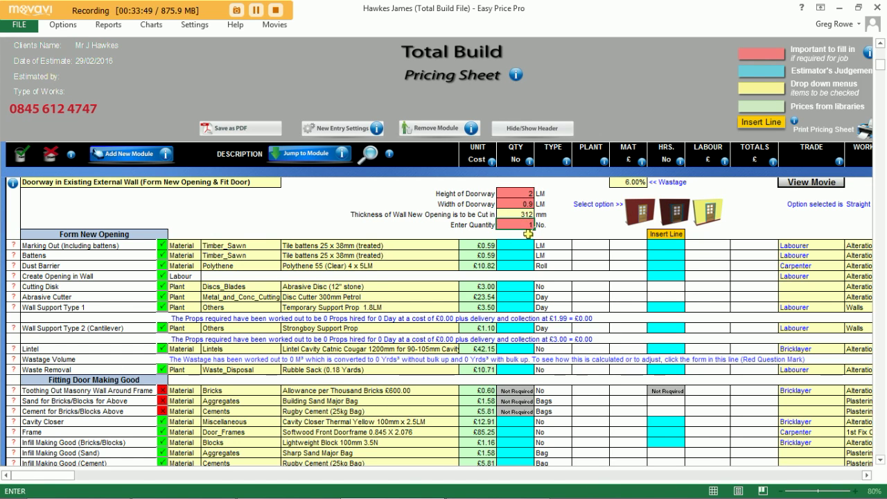
{"action": "key", "text": "Return"}
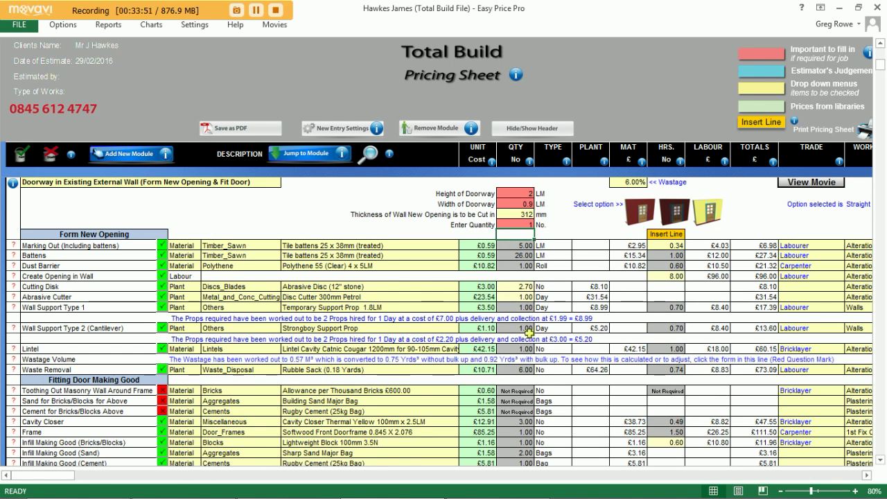
Step: Set the doorway's external finish to a finished masonry wall with new bricks toothed in on edge
{"action": "left_click", "coordinate": [680, 215]}
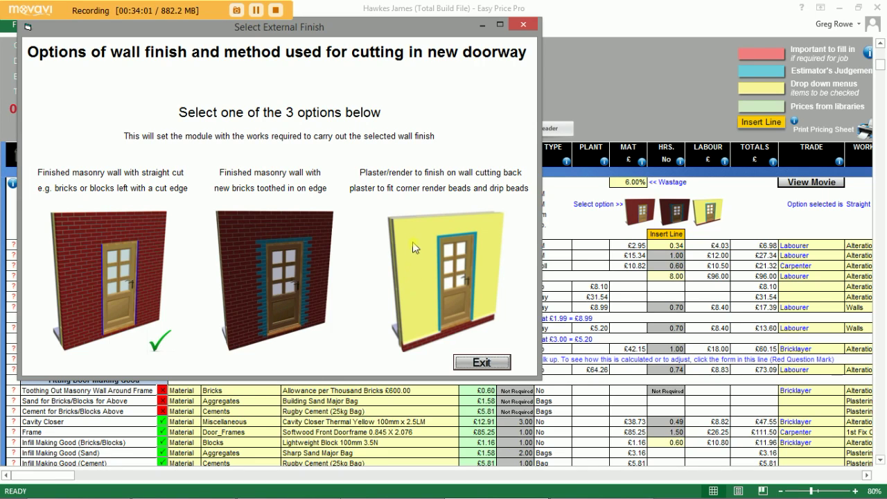
{"action": "left_click", "coordinate": [301, 267]}
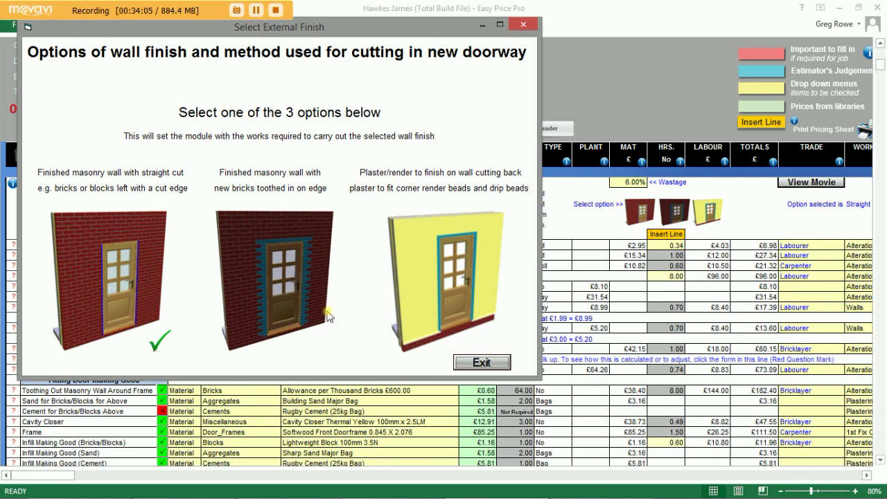
{"action": "left_click", "coordinate": [491, 367]}
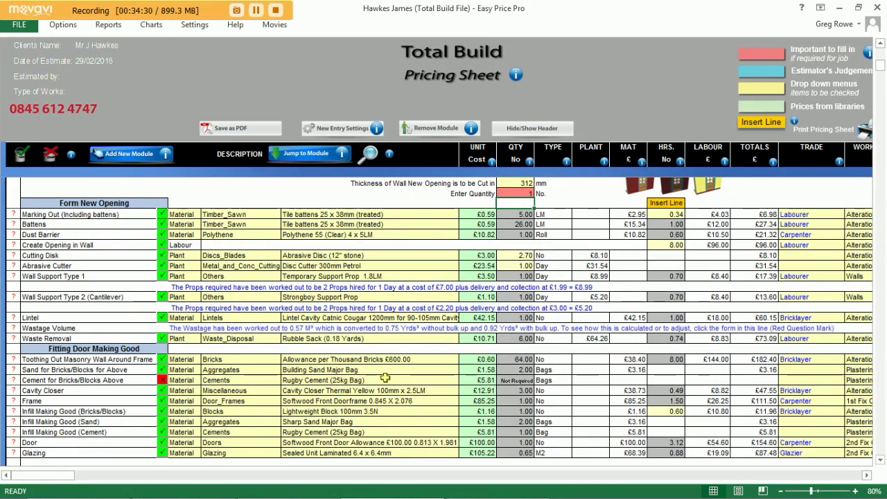
Step: Review the doorway module's priced lines, from the new opening through plaster works, fixings and decorating to the totals
{"action": "scroll", "coordinate": [386, 378], "scroll_direction": "down", "scroll_amount": 1}
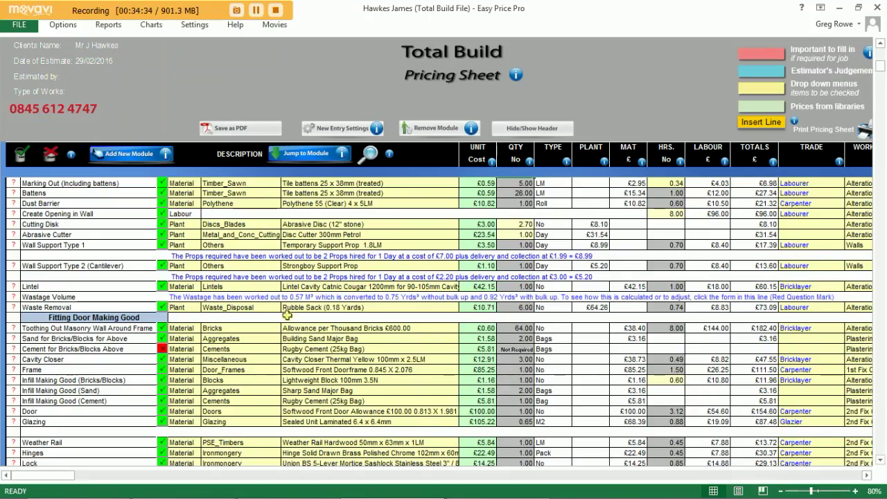
{"action": "left_click", "coordinate": [450, 339]}
{"action": "scroll", "coordinate": [450, 339], "scroll_direction": "down", "scroll_amount": 4}
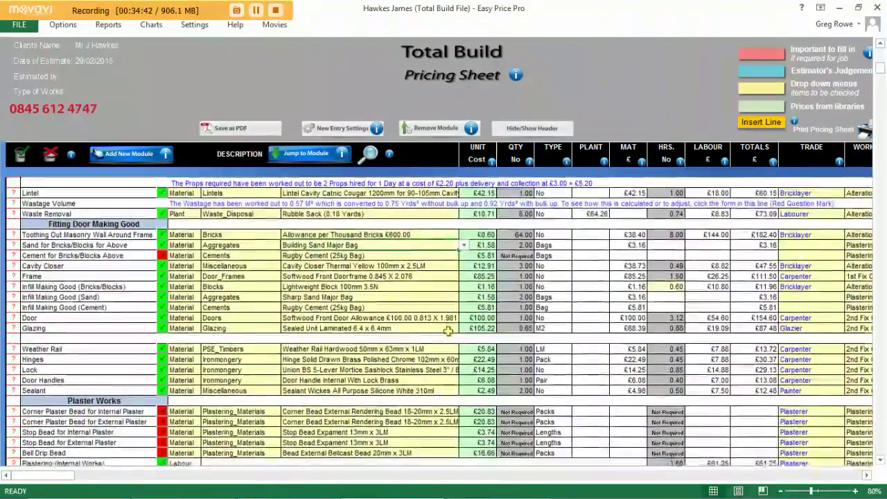
{"action": "scroll", "coordinate": [448, 331], "scroll_direction": "down", "scroll_amount": 5}
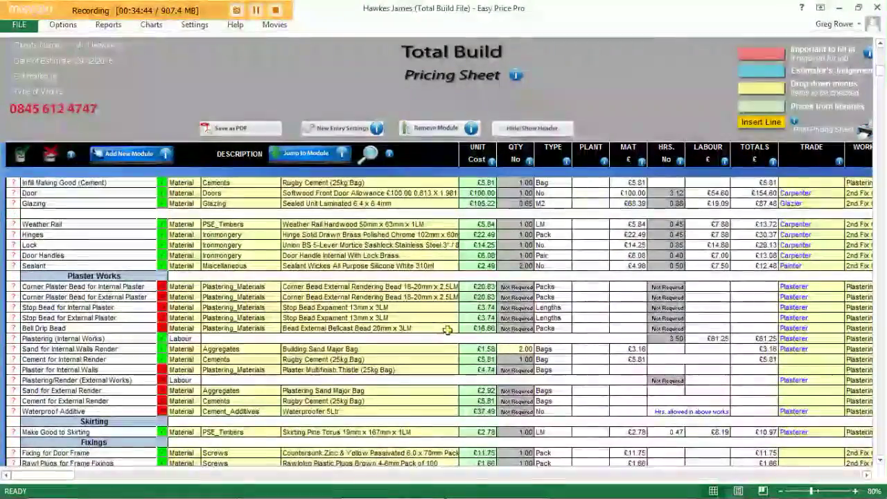
{"action": "scroll", "coordinate": [448, 331], "scroll_direction": "down", "scroll_amount": 5}
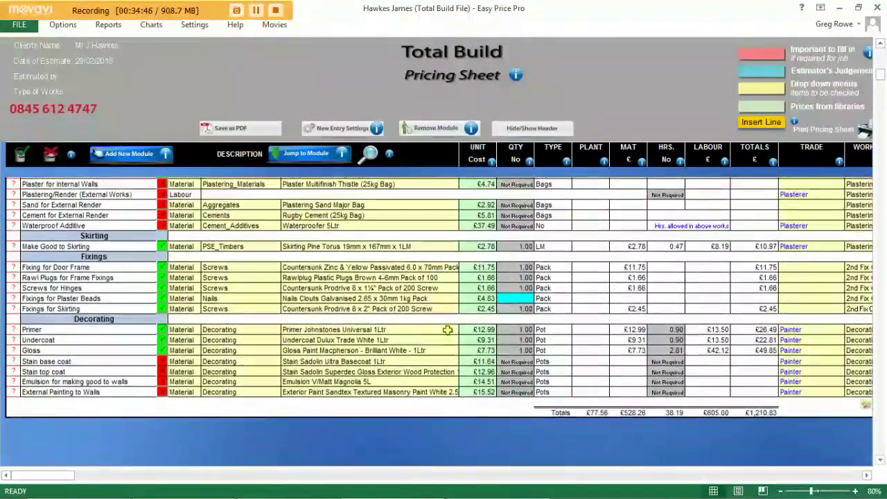
{"action": "scroll", "coordinate": [447, 330], "scroll_direction": "up", "scroll_amount": 10}
Step: Open the estimate's summary sheet, examine the module costs, mark-up margins and profit chart, and look over the available reports
{"action": "left_click", "coordinate": [111, 27]}
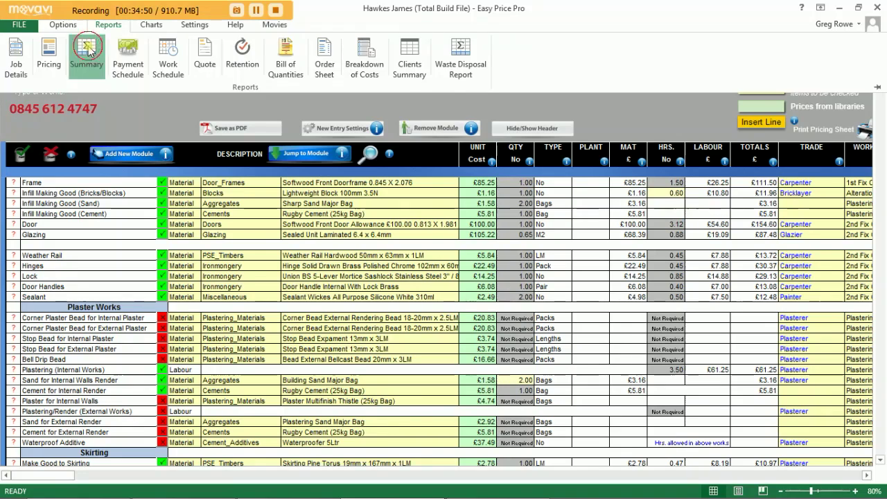
{"action": "left_click", "coordinate": [88, 54]}
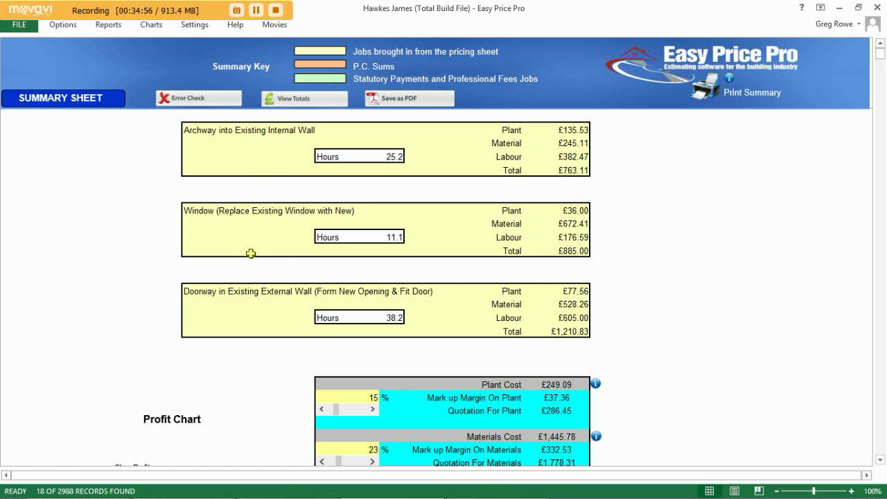
{"action": "scroll", "coordinate": [251, 250], "scroll_direction": "down", "scroll_amount": 6}
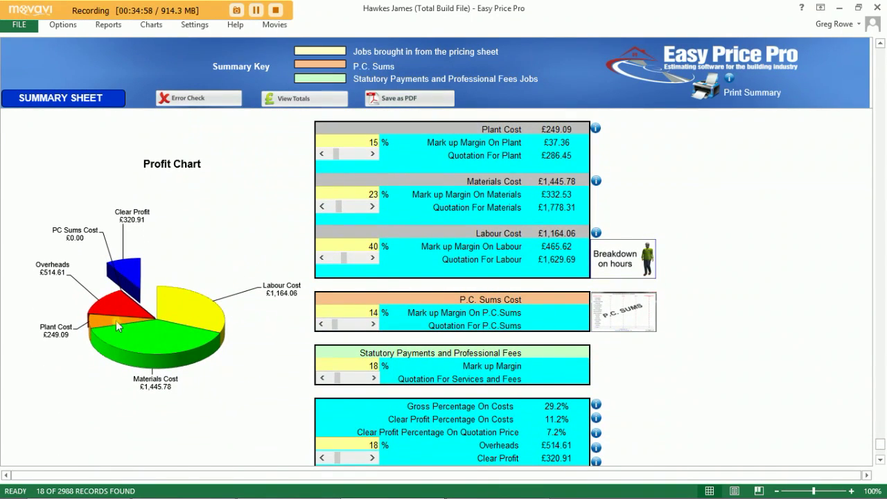
{"action": "mouse_move", "coordinate": [152, 330]}
{"action": "left_click", "coordinate": [120, 24]}
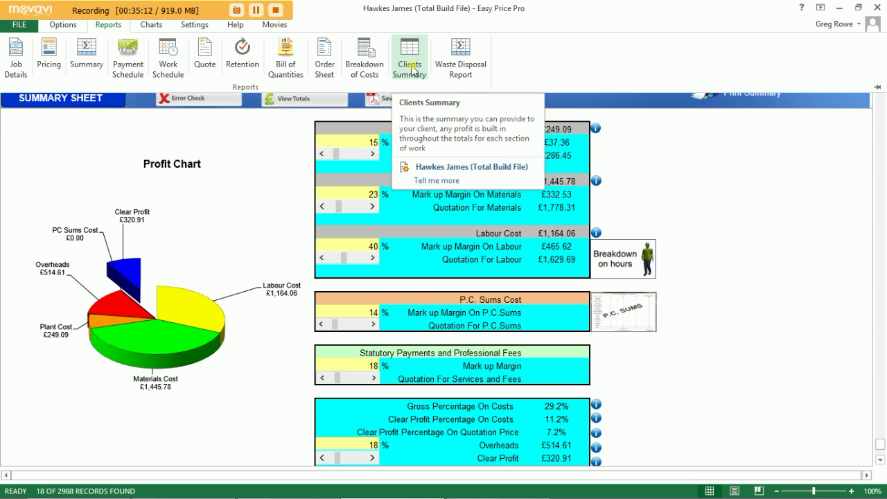
Step: Save the Total Build estimate
{"action": "left_click", "coordinate": [63, 24]}
{"action": "left_click", "coordinate": [10, 52]}
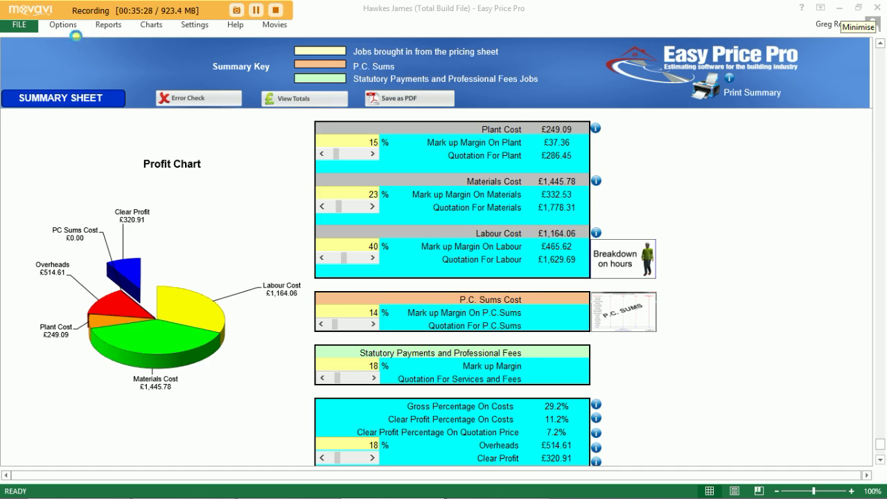
{"action": "left_click", "coordinate": [64, 26]}
Step: Minimise both estimate files, close the Total Build client folder, and open the Easy Price Pro menu from the desktop
{"action": "left_click", "coordinate": [838, 7]}
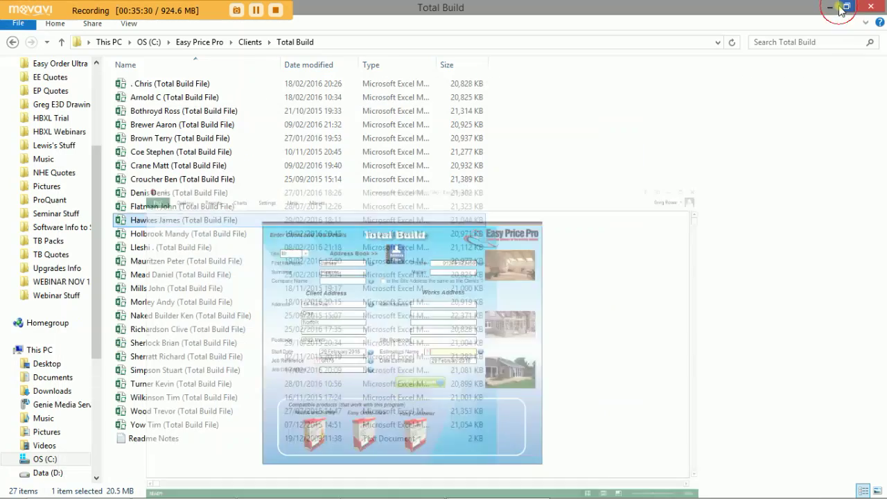
{"action": "left_click", "coordinate": [866, 7]}
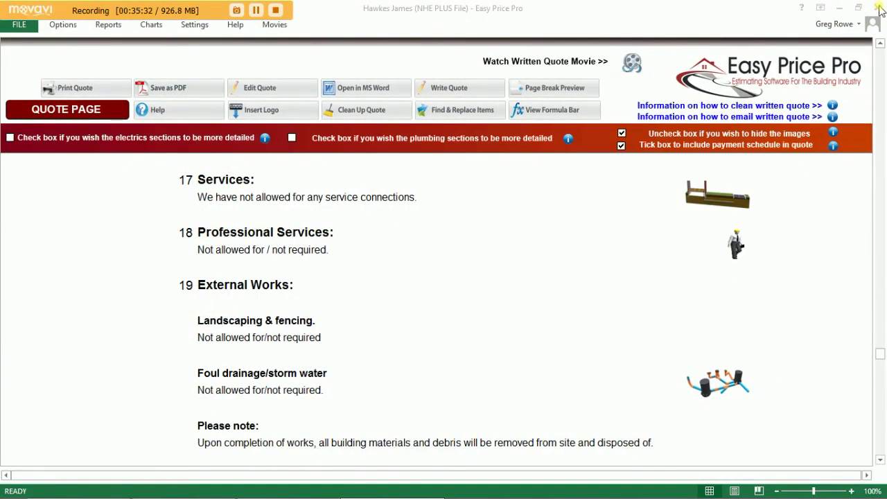
{"action": "left_click", "coordinate": [842, 9]}
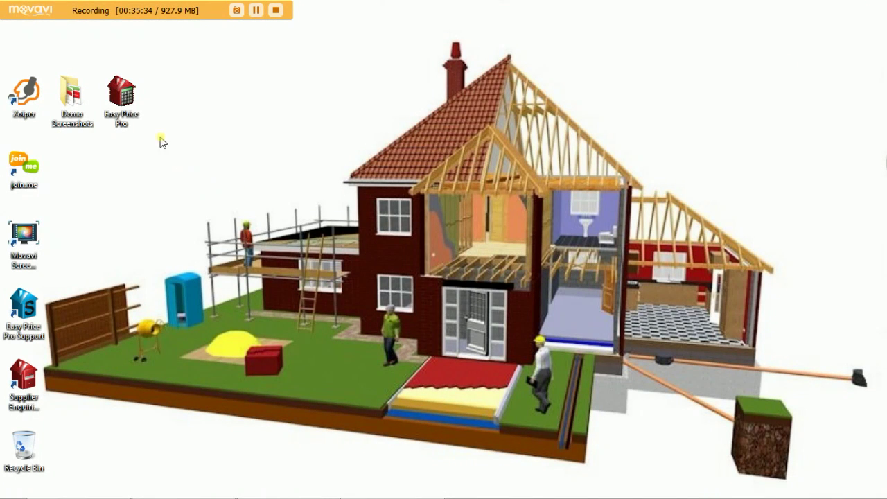
{"action": "double_click", "coordinate": [129, 92]}
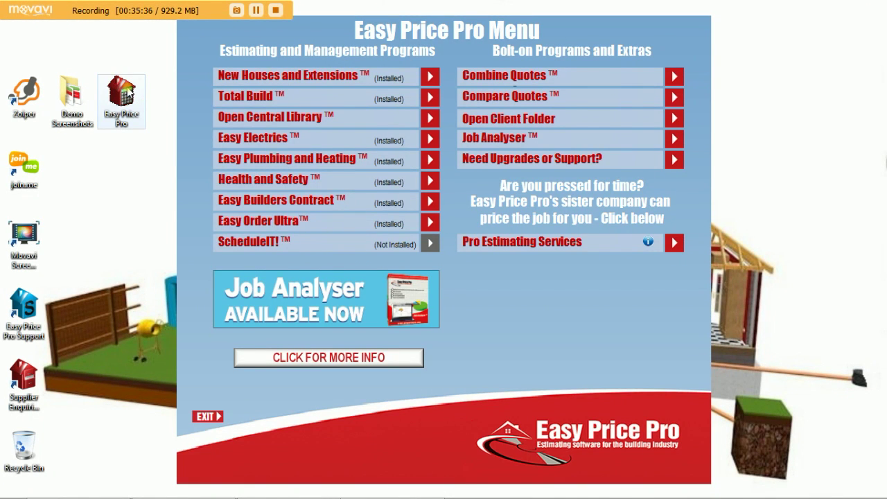
Step: Open Combine Quotes and choose the client's NHE Plus file modified 29/02/2016 18:05 as the first file
{"action": "left_click", "coordinate": [496, 82]}
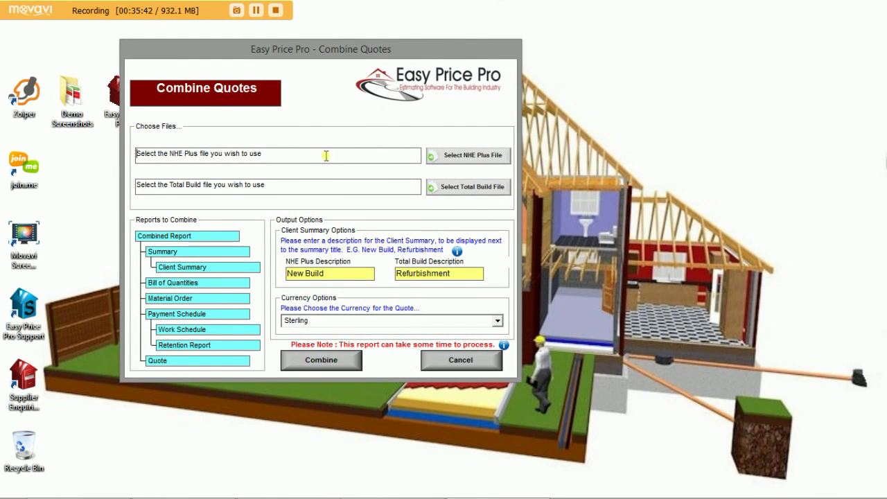
{"action": "left_click", "coordinate": [463, 160]}
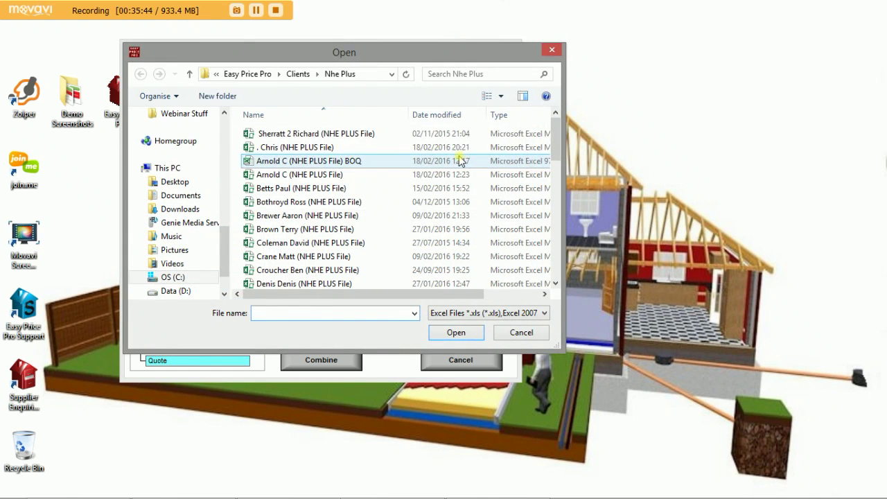
{"action": "left_click_drag", "start_coordinate": [559, 136], "coordinate": [560, 181]}
{"action": "left_click", "coordinate": [377, 197]}
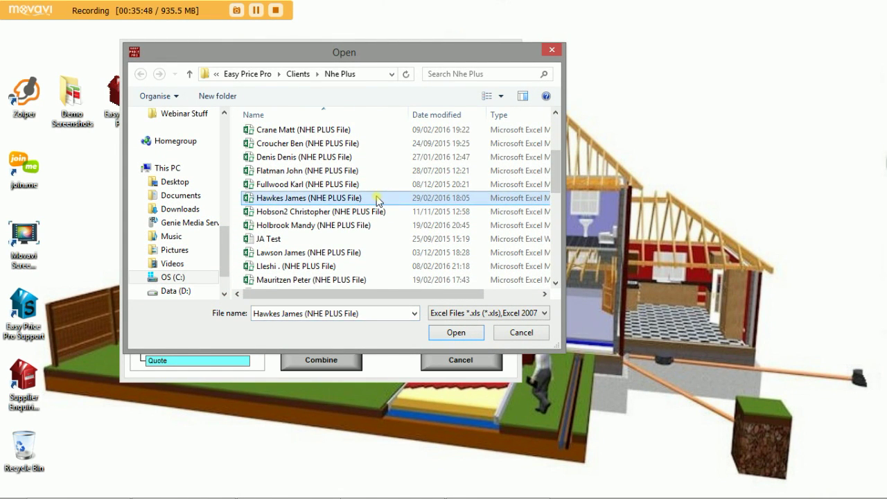
{"action": "left_click", "coordinate": [456, 332]}
Step: Choose the same client's Total Build file modified 29/02/2016 18:11 as the second file, and cancel combining the quotes
{"action": "left_click", "coordinate": [433, 191]}
{"action": "left_click_drag", "start_coordinate": [554, 144], "coordinate": [556, 179]}
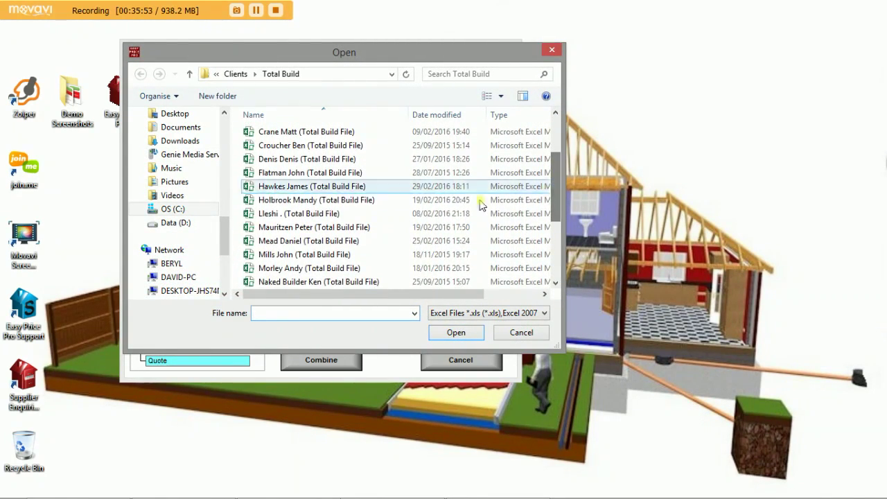
{"action": "left_click", "coordinate": [359, 188]}
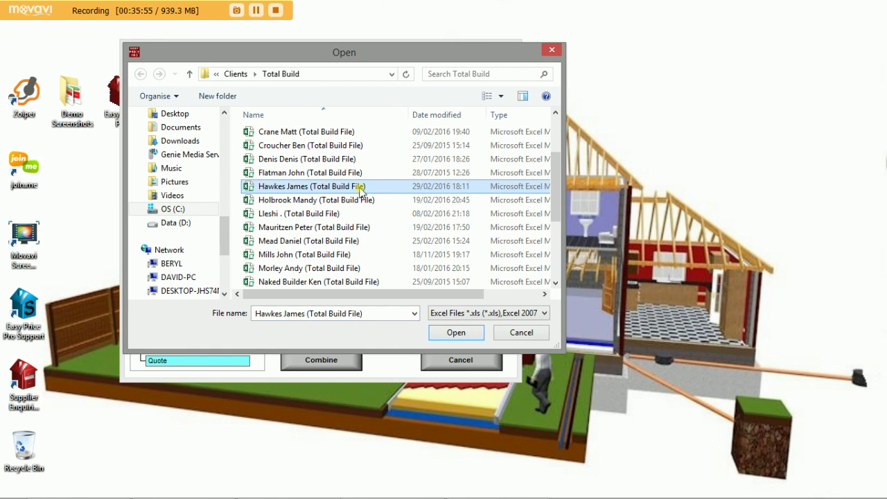
{"action": "left_click", "coordinate": [456, 333]}
{"action": "left_click", "coordinate": [349, 155]}
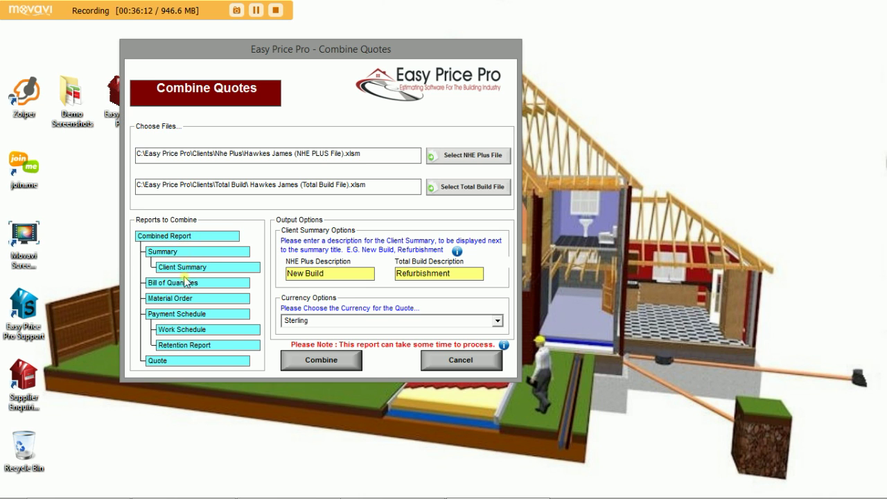
{"action": "left_click", "coordinate": [456, 363]}
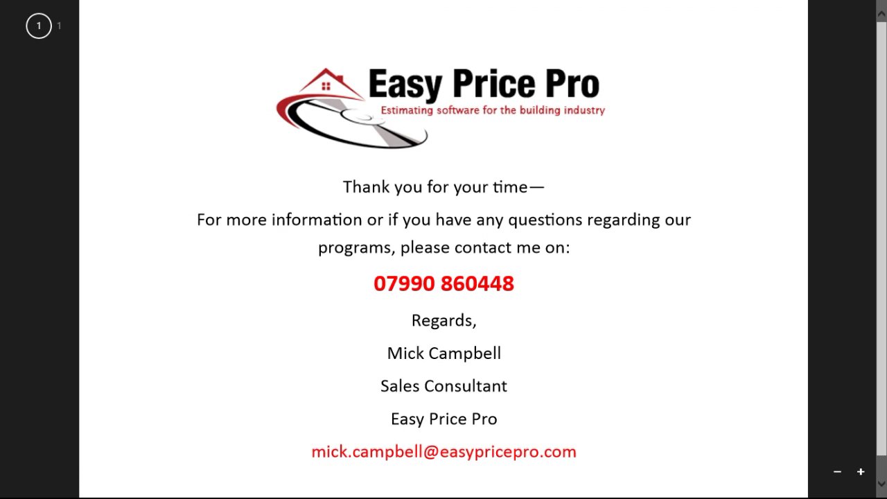